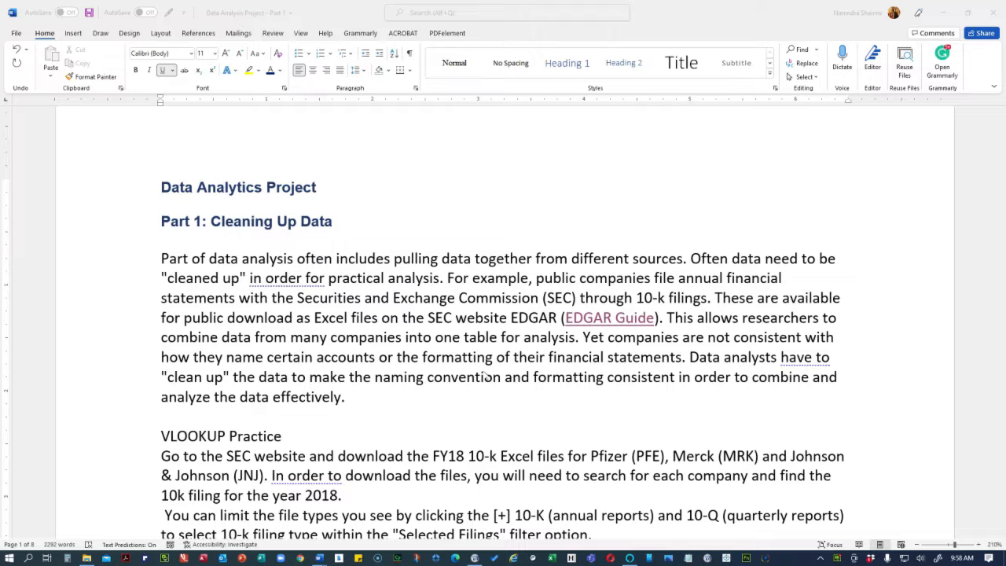
- Follow the EDGAR Guide link in the introduction of the Data Analytics Project document
{"action": "scroll", "coordinate": [485, 375], "scroll_direction": "down", "scroll_amount": 1}
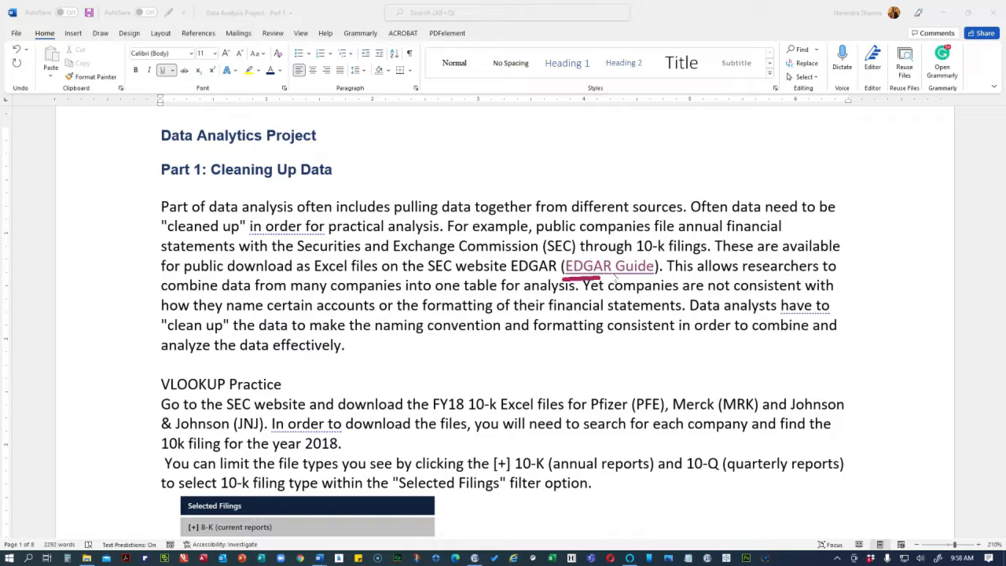
{"action": "left_click", "coordinate": [594, 267]}
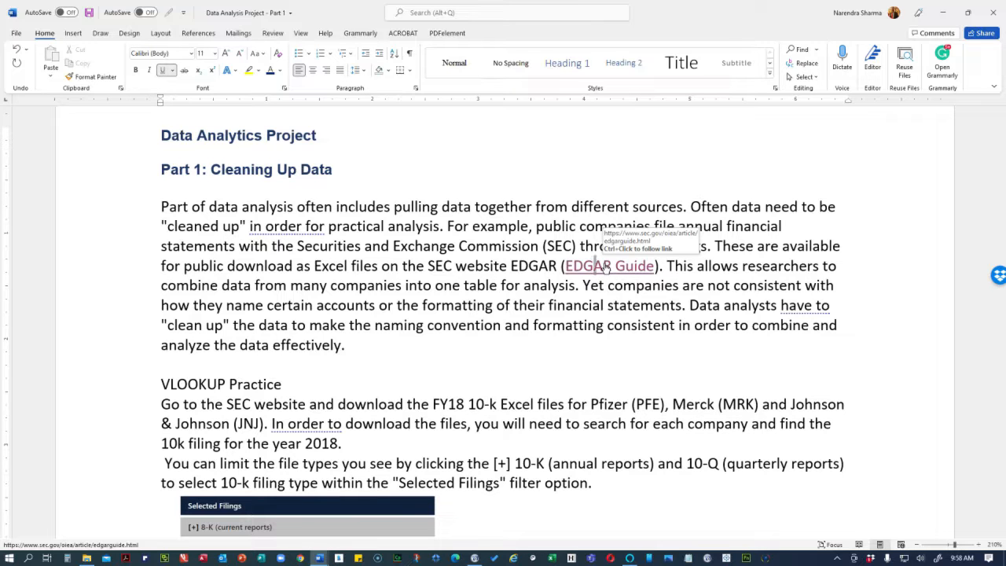
{"action": "left_click", "coordinate": [605, 267], "text": "ctrl"}
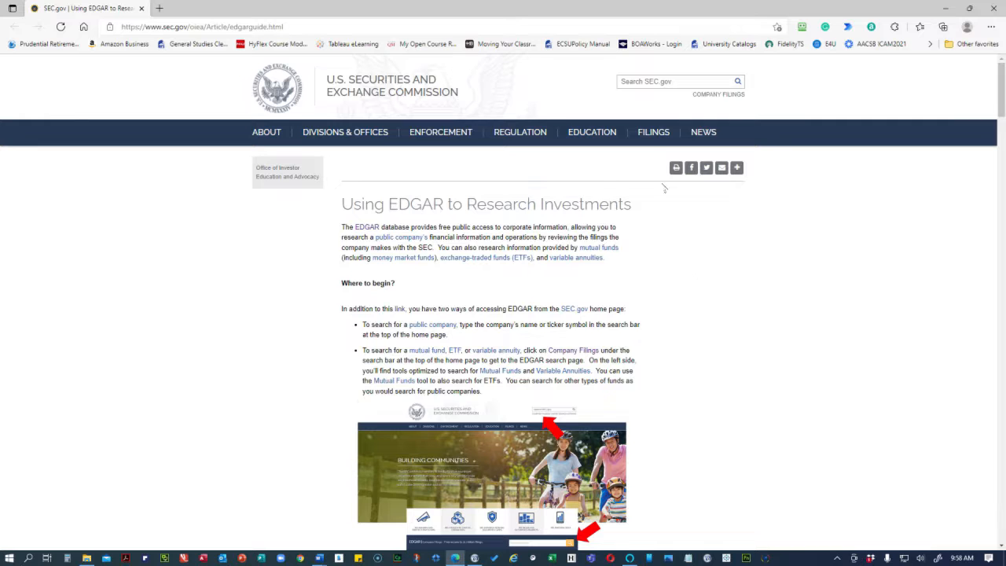
- Go to the SEC's Company Filing Search, look up the ticker PFE and open Pfizer Inc's results
{"action": "mouse_move", "coordinate": [652, 136]}
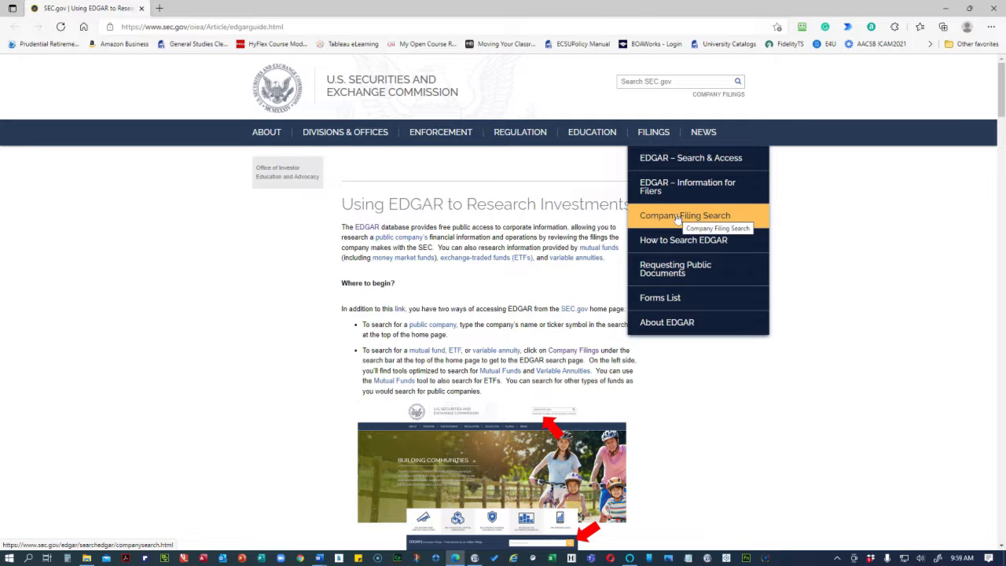
{"action": "left_click", "coordinate": [745, 218]}
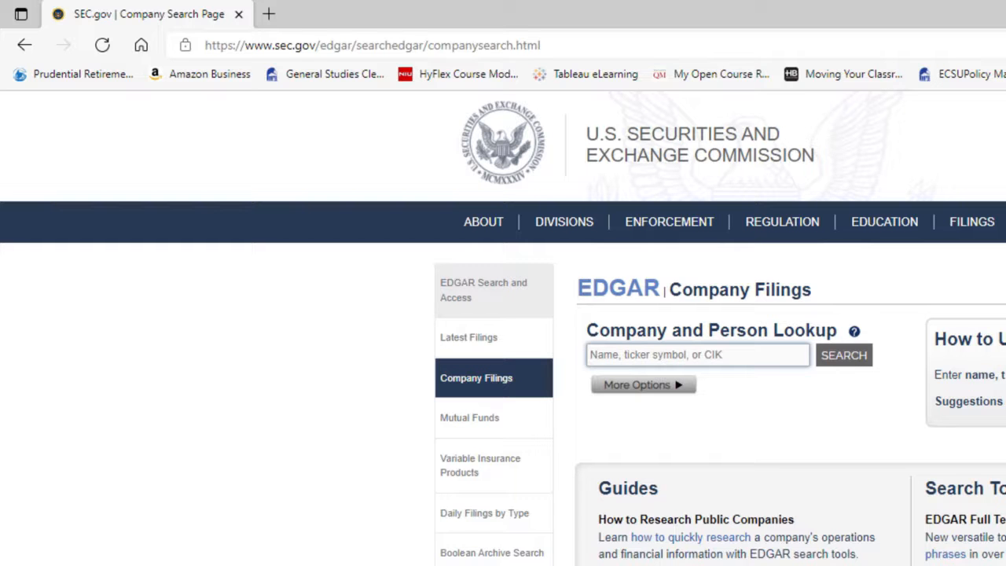
{"action": "type", "text": "PFE"}
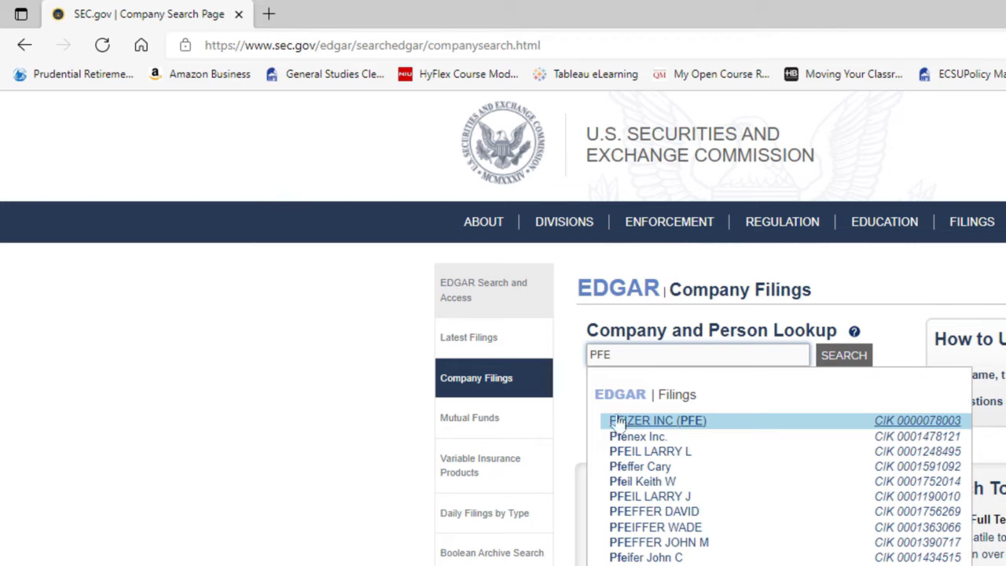
{"action": "left_click", "coordinate": [691, 424]}
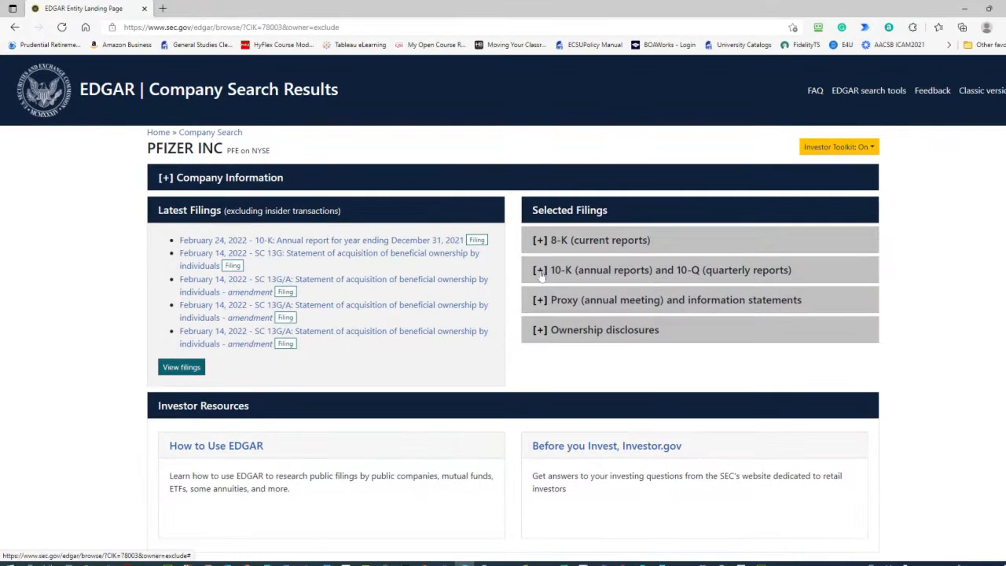
- List all of Pfizer's 10-K and 10-Q filings and open the interactive data of the 10-K for the period 2018-12-31
{"action": "left_click", "coordinate": [540, 271]}
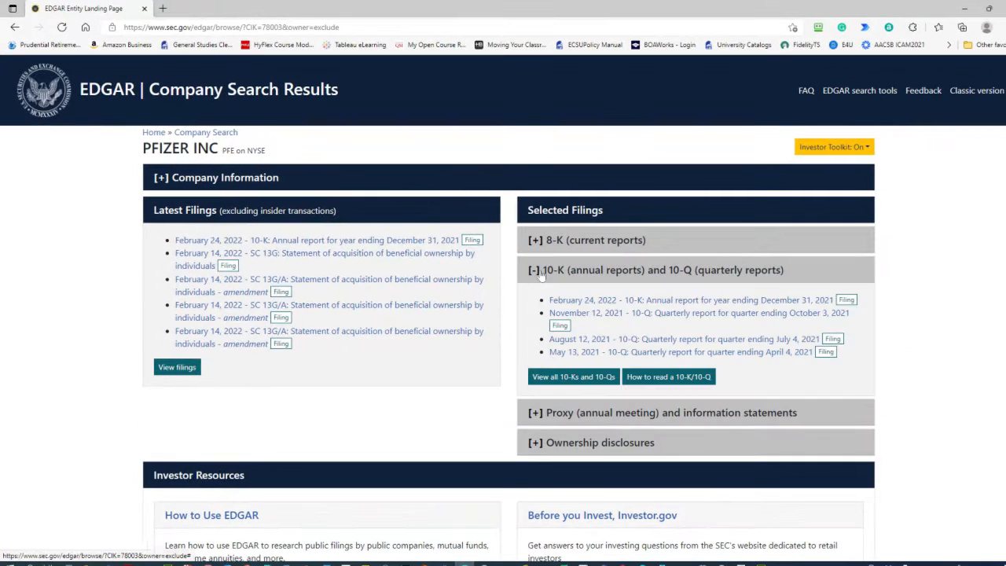
{"action": "scroll", "coordinate": [880, 395], "scroll_direction": "down", "scroll_amount": 1}
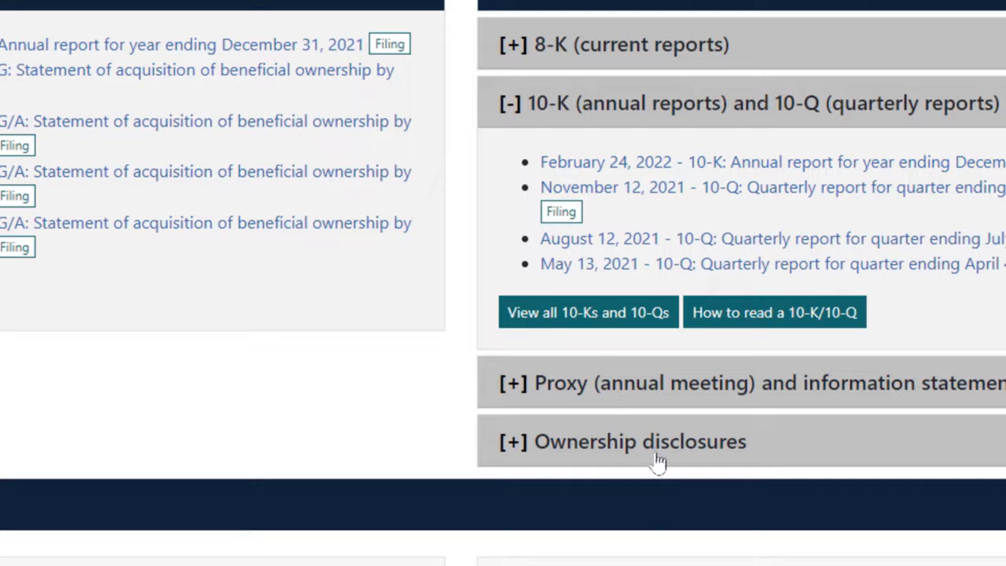
{"action": "left_click", "coordinate": [567, 315]}
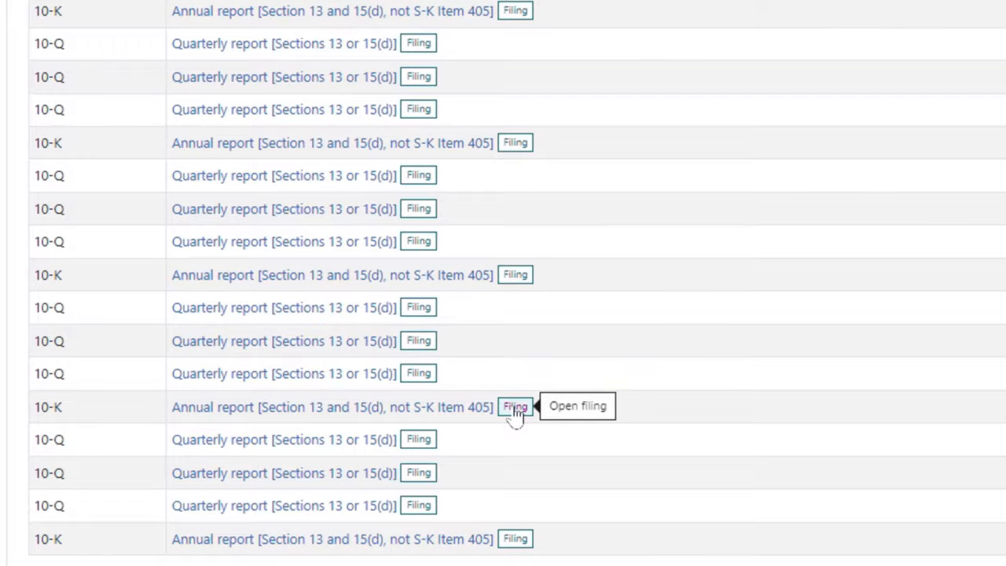
{"action": "left_click", "coordinate": [515, 409]}
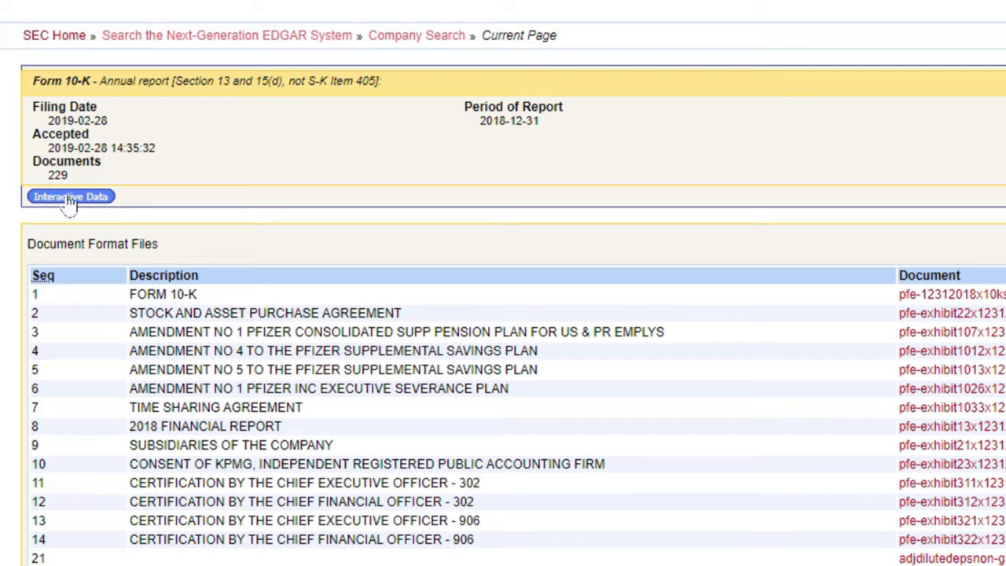
{"action": "left_click", "coordinate": [69, 198]}
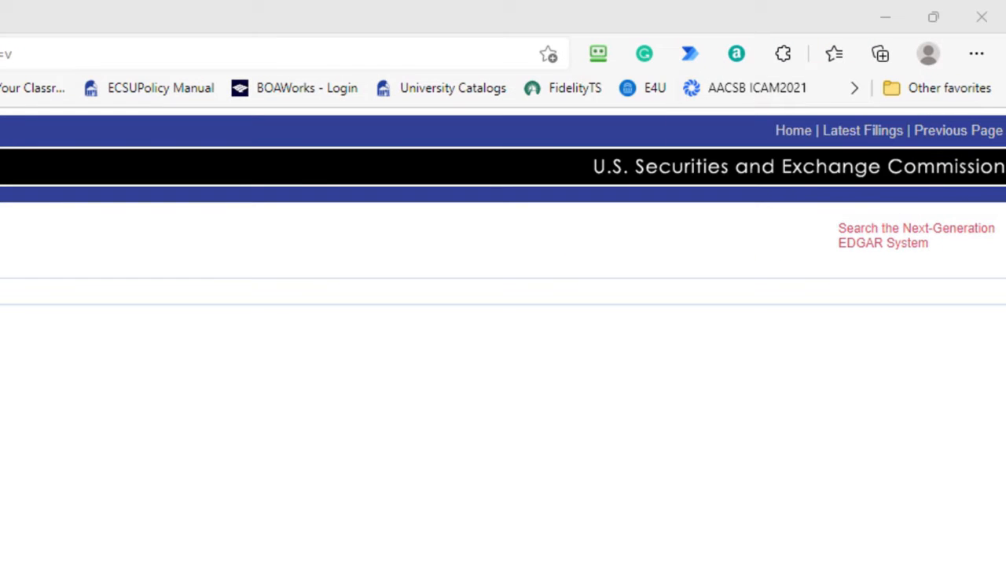
- In File Explorer's Downloads folder, rename the Financial_Report workbook as PFE_10K_FY18
{"action": "left_click_drag", "start_coordinate": [180, 195], "coordinate": [66, 113]}
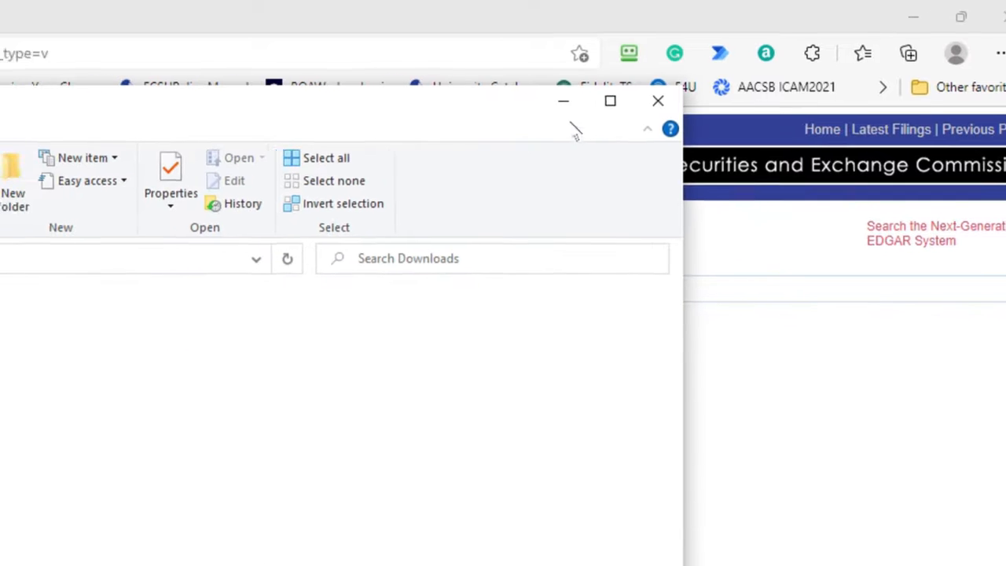
{"action": "left_click", "coordinate": [592, 100]}
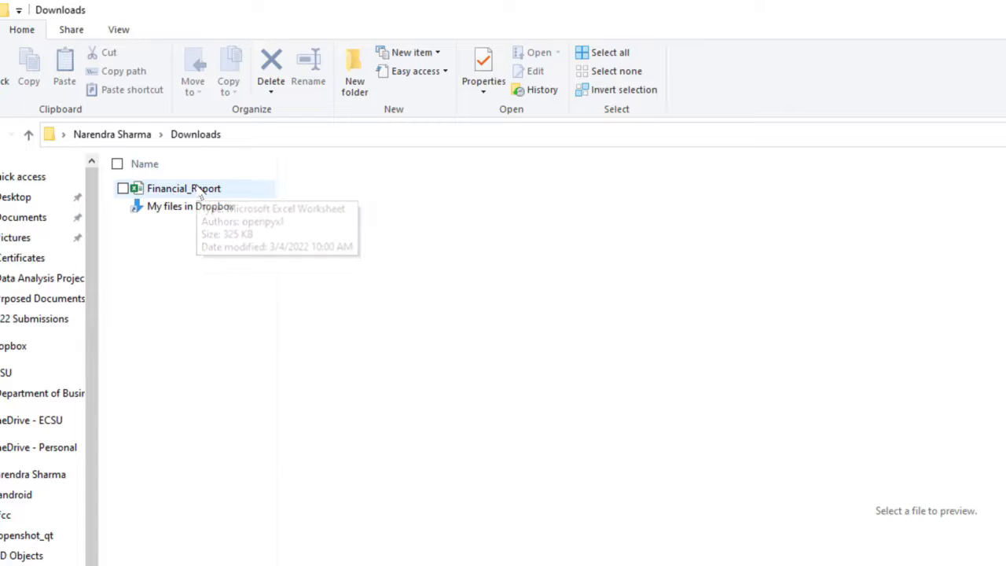
{"action": "left_click", "coordinate": [198, 188]}
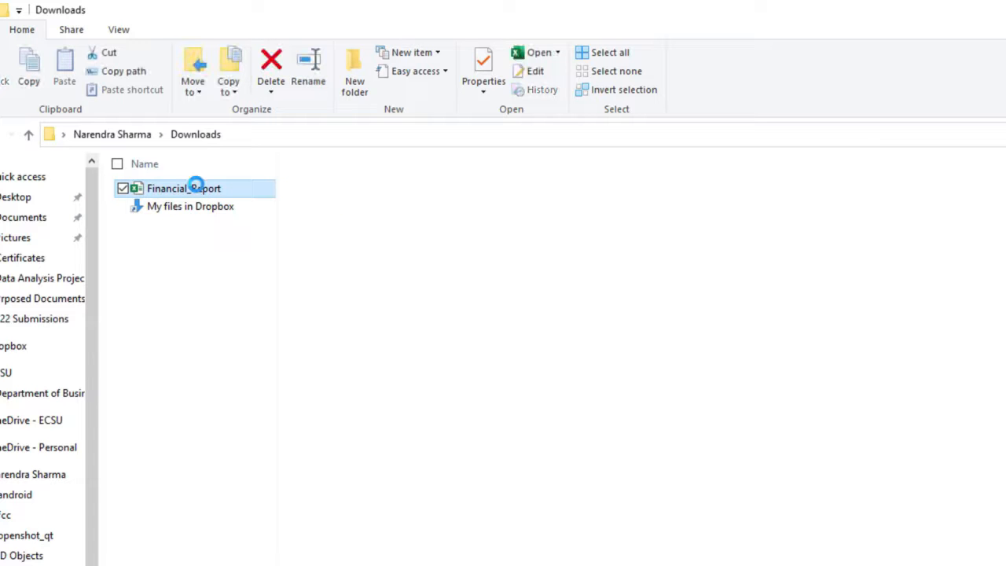
{"action": "right_click", "coordinate": [197, 187]}
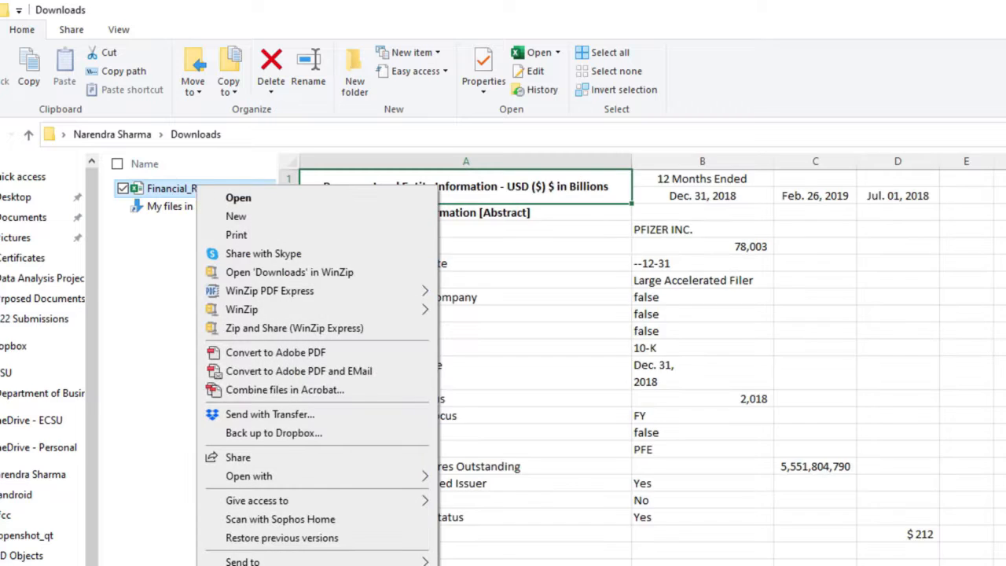
{"action": "left_click", "coordinate": [232, 555]}
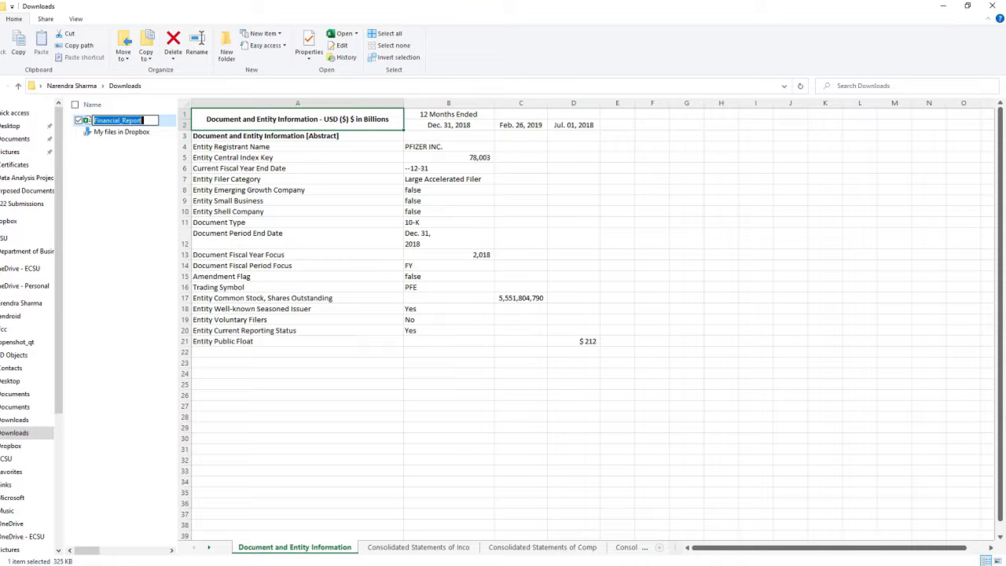
{"action": "type", "text": "PFE_"}
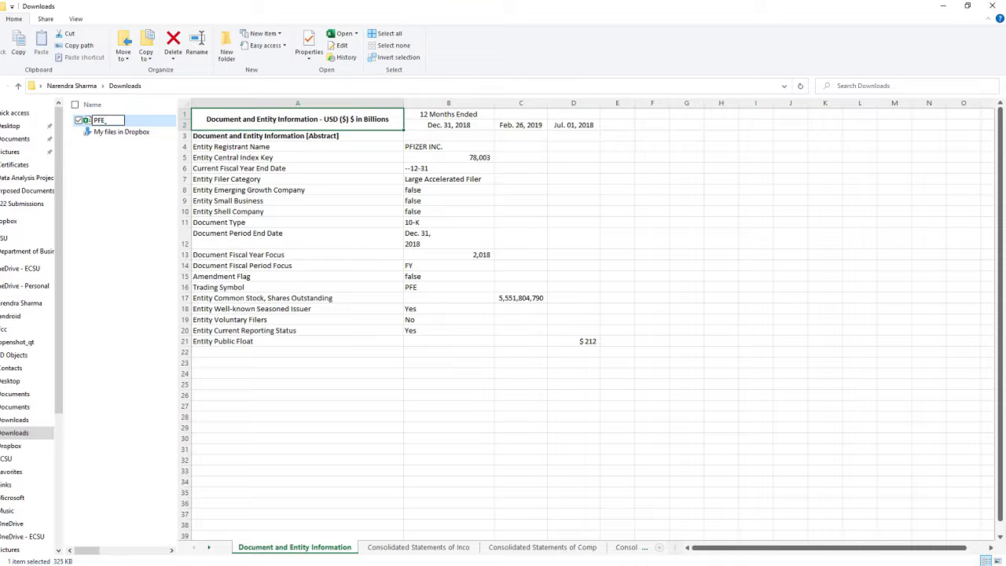
{"action": "type", "text": " 10K"}
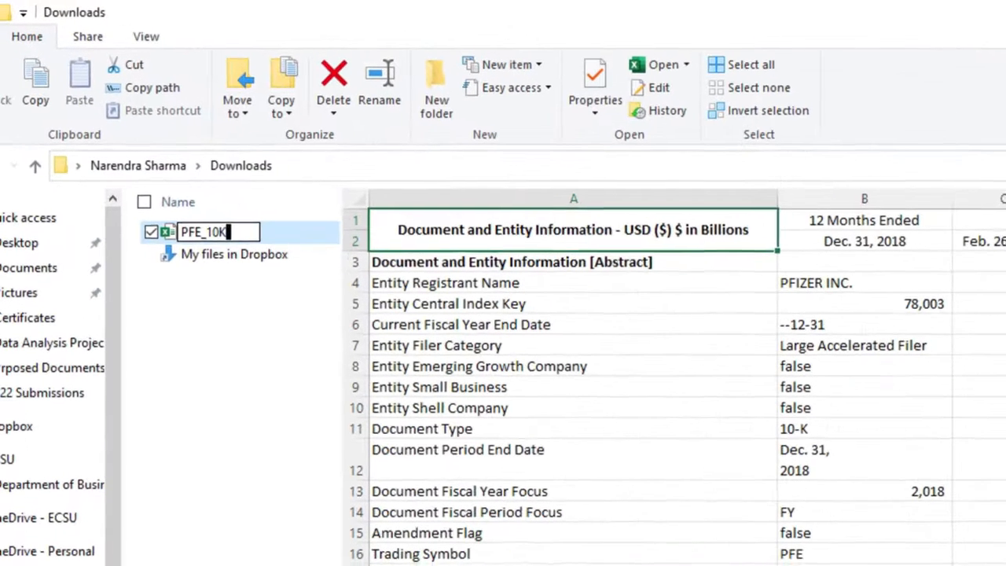
{"action": "type", "text": "_FY18"}
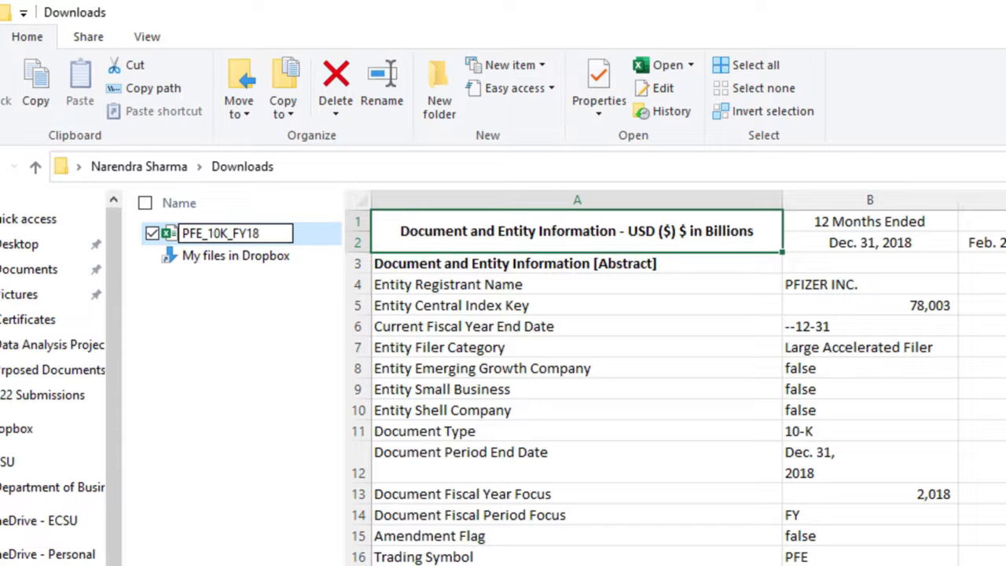
{"action": "key", "text": "Return"}
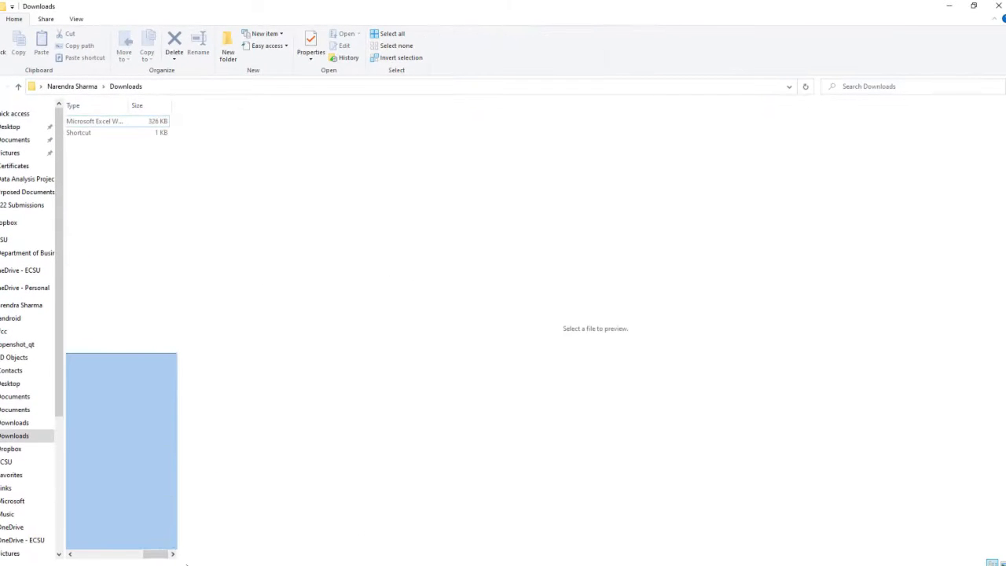
- Copy the PFE_10K_FY18 workbook from the Downloads folder to the clipboard
{"action": "left_click", "coordinate": [70, 554]}
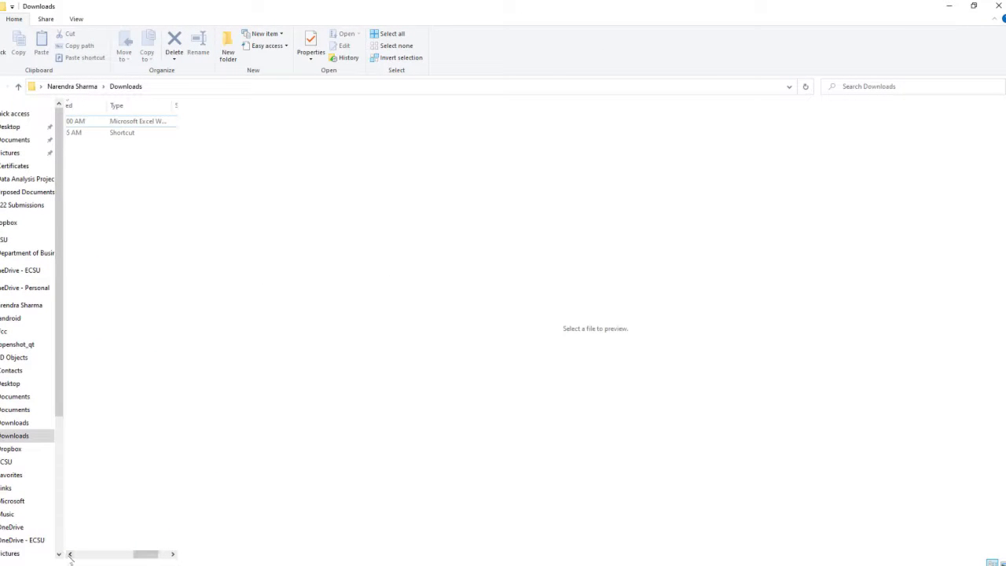
{"action": "left_click_drag", "start_coordinate": [70, 554], "coordinate": [76, 562]}
{"action": "left_click", "coordinate": [86, 554]}
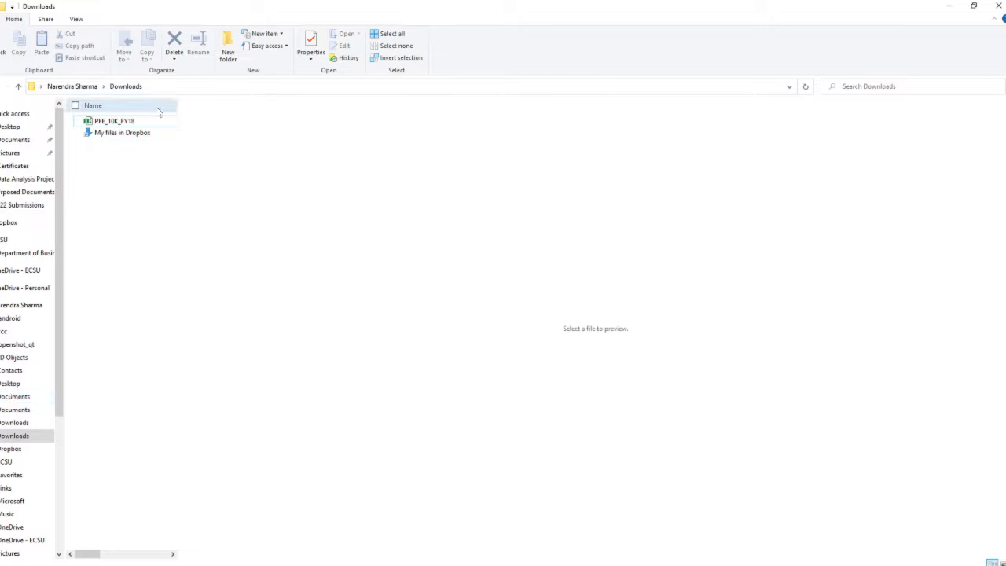
{"action": "right_click", "coordinate": [116, 124]}
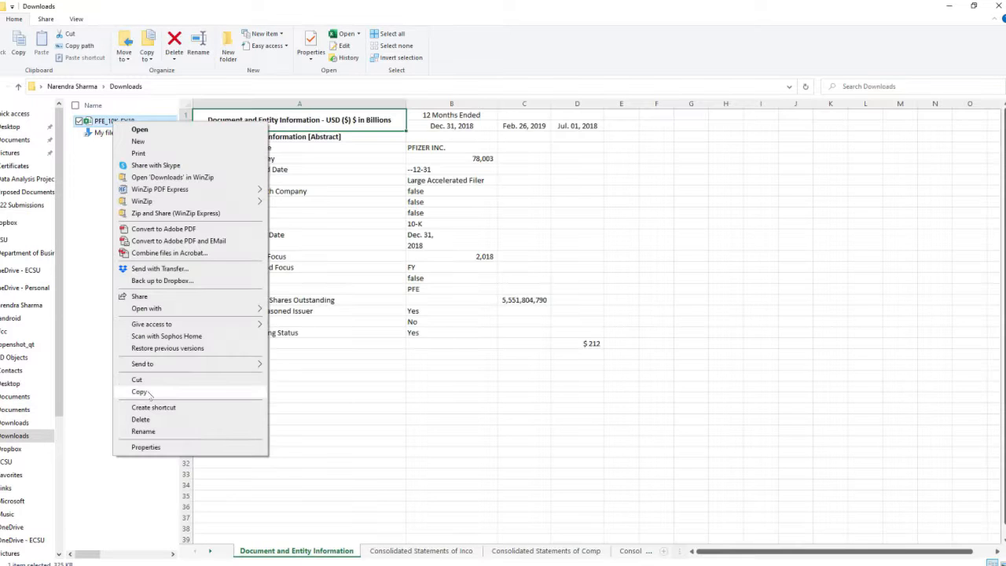
{"action": "left_click", "coordinate": [141, 392]}
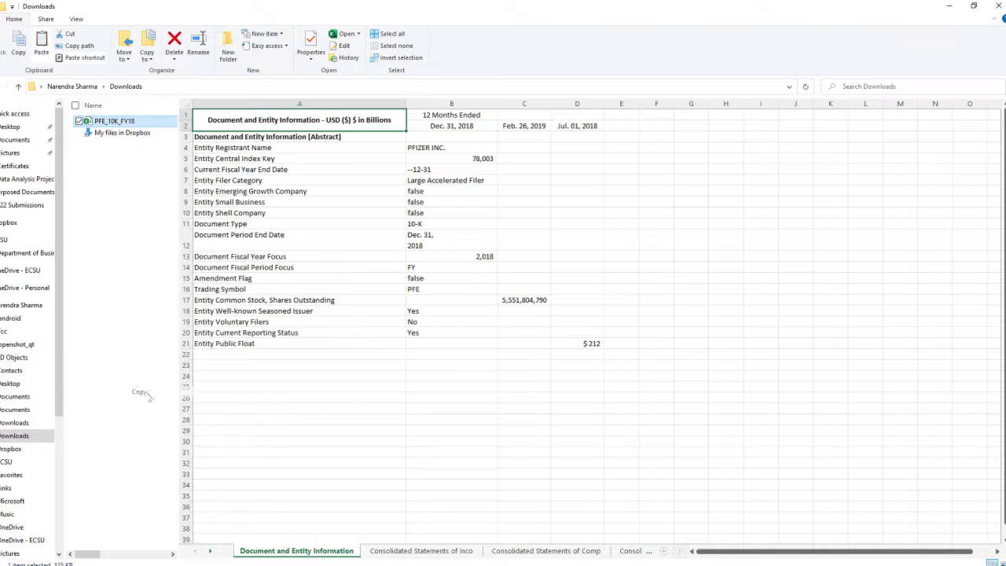
- Create a new folder named Data Analysis Project in the Documents folder
{"action": "left_click", "coordinate": [11, 398]}
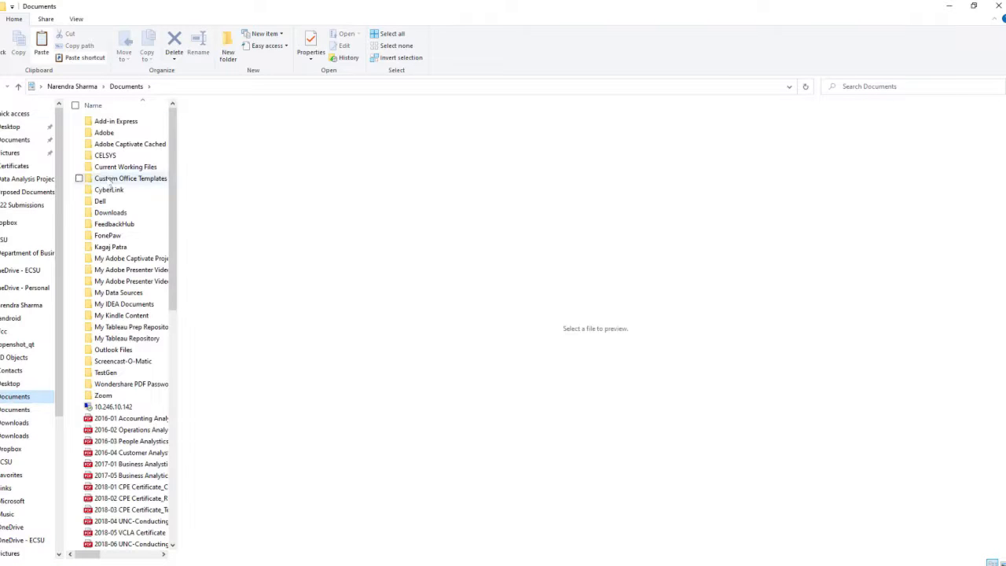
{"action": "left_click", "coordinate": [229, 47]}
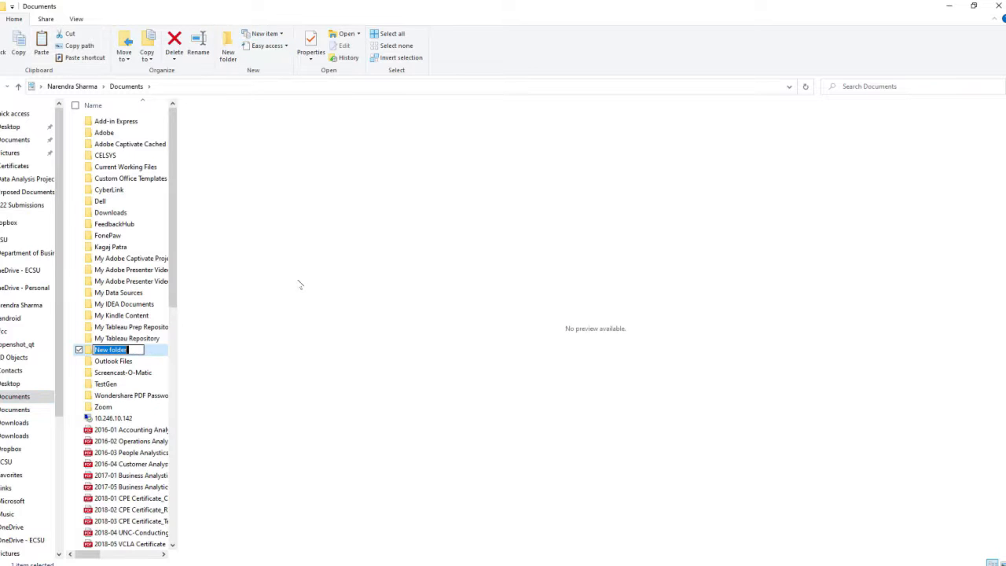
{"action": "type", "text": "Data Analysis Project"}
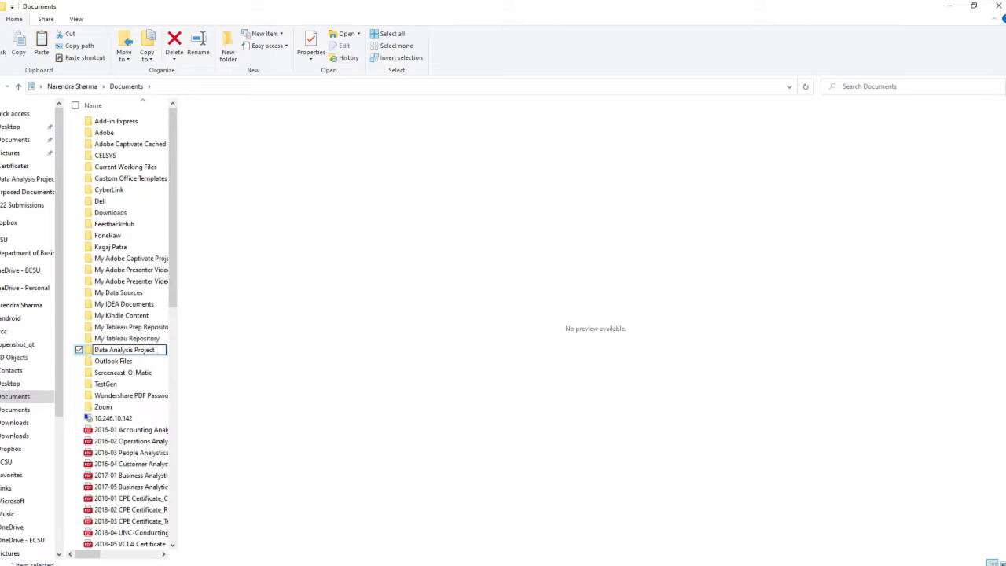
{"action": "key", "text": "Return"}
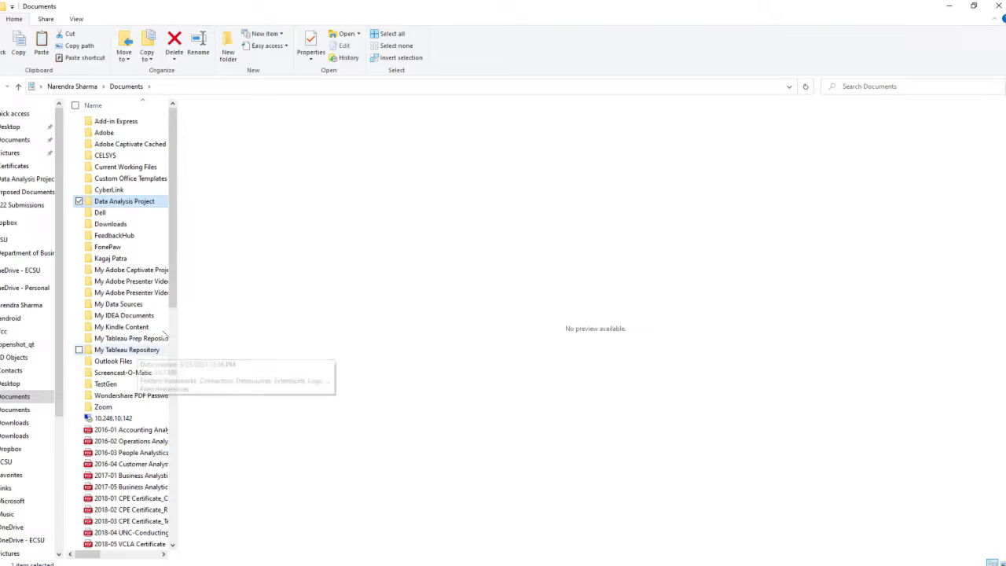
- Paste the copied workbook into the Data Analysis Project folder
{"action": "double_click", "coordinate": [158, 204]}
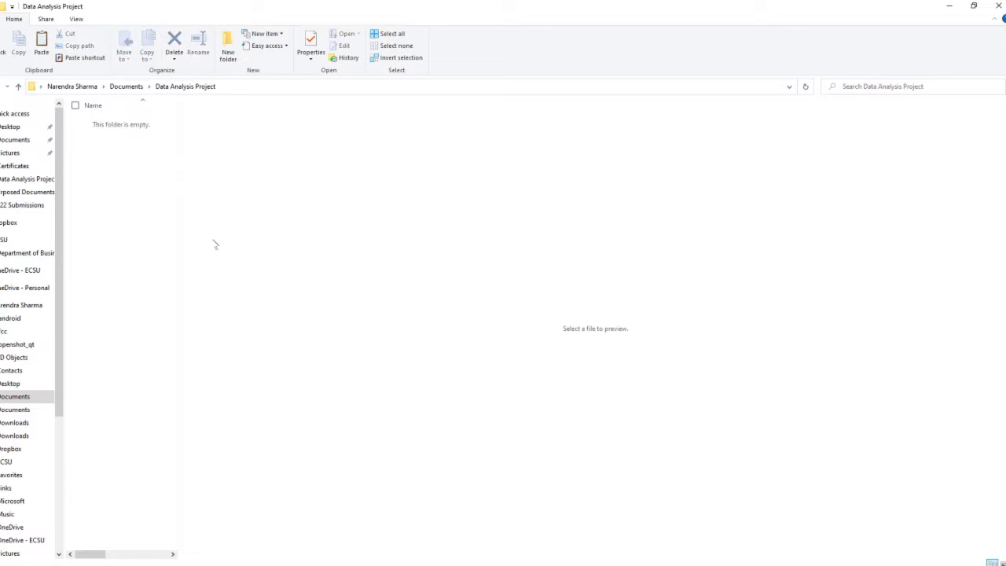
{"action": "key", "text": "ctrl+v"}
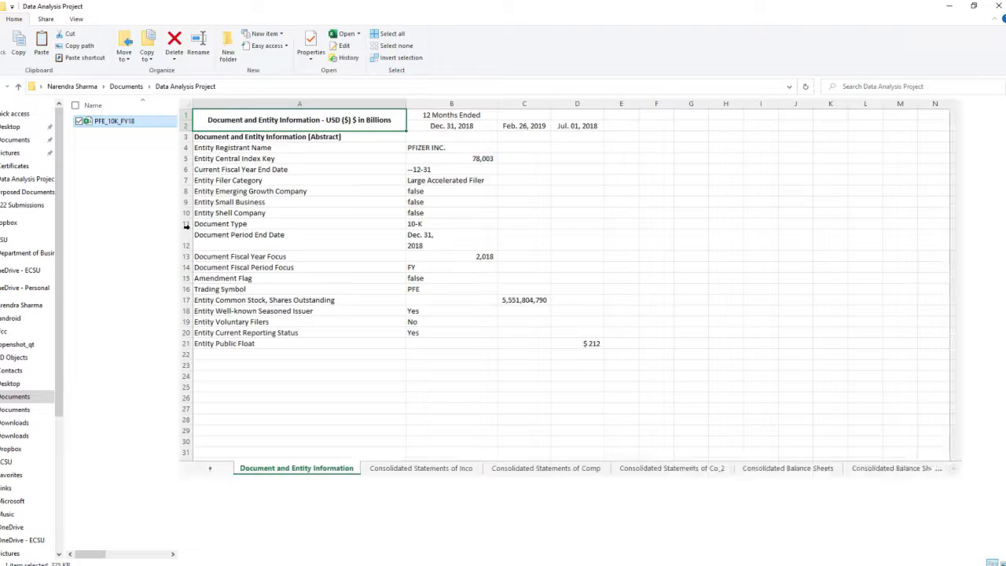
{"action": "left_click", "coordinate": [122, 206]}
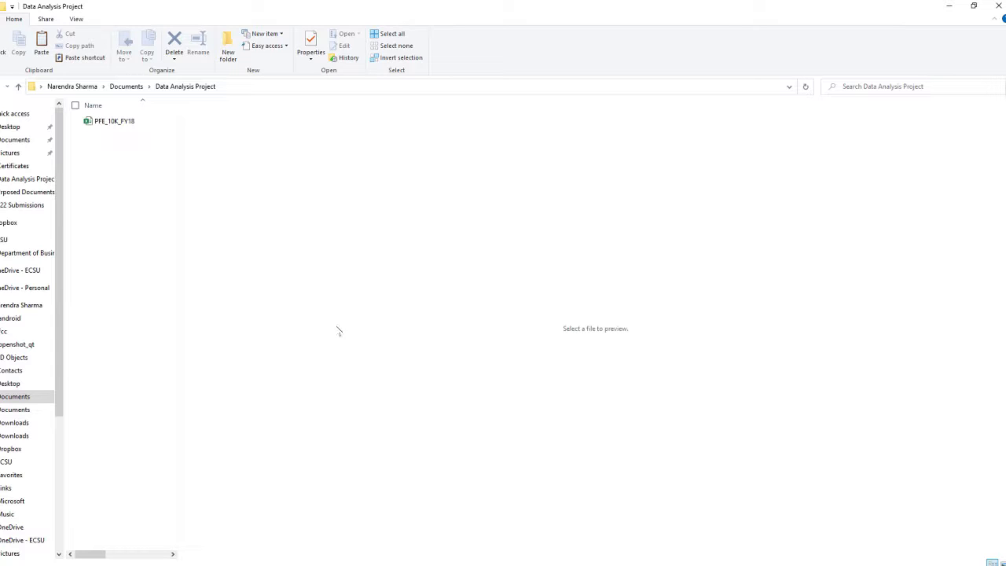
- Switch back to Microsoft Edge and return to Pfizer's list of annual and quarterly filings
{"action": "mouse_move", "coordinate": [440, 564]}
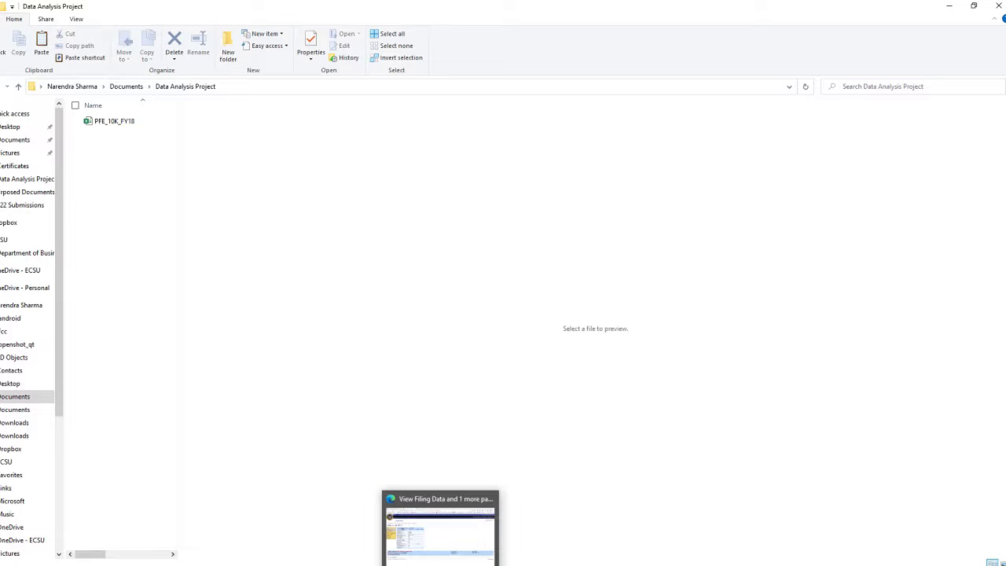
{"action": "left_click", "coordinate": [440, 530]}
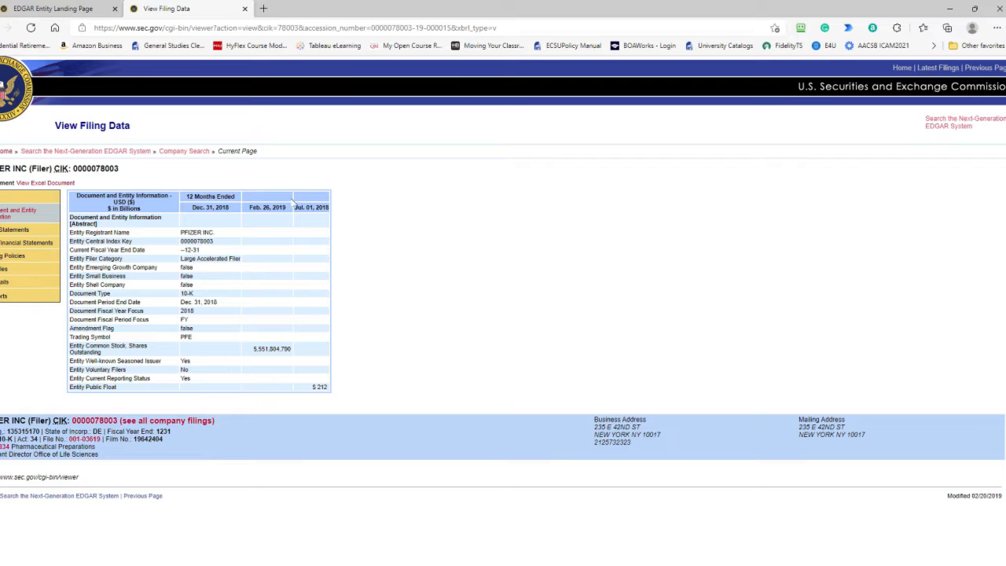
{"action": "left_click", "coordinate": [63, 9]}
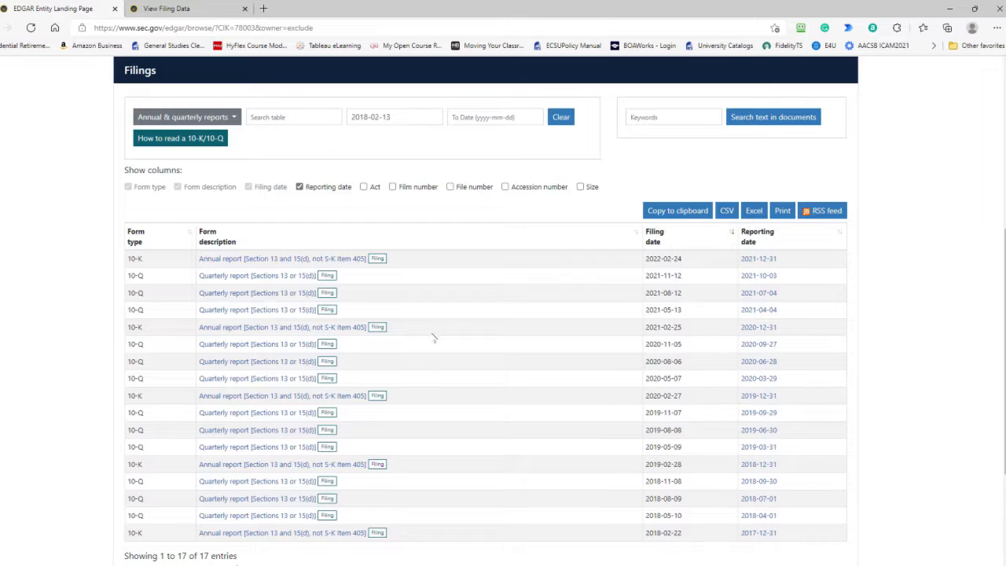
- Return from Pfizer's filings to the EDGAR company search page and select the ticker in the lookup field
{"action": "scroll", "coordinate": [430, 336], "scroll_direction": "up", "scroll_amount": 4}
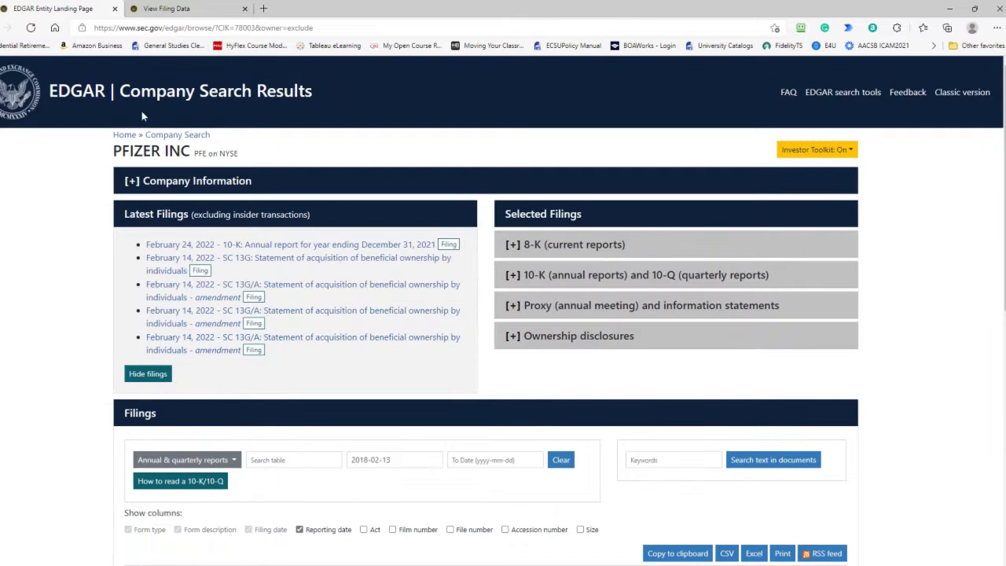
{"action": "key", "text": "alt+Left"}
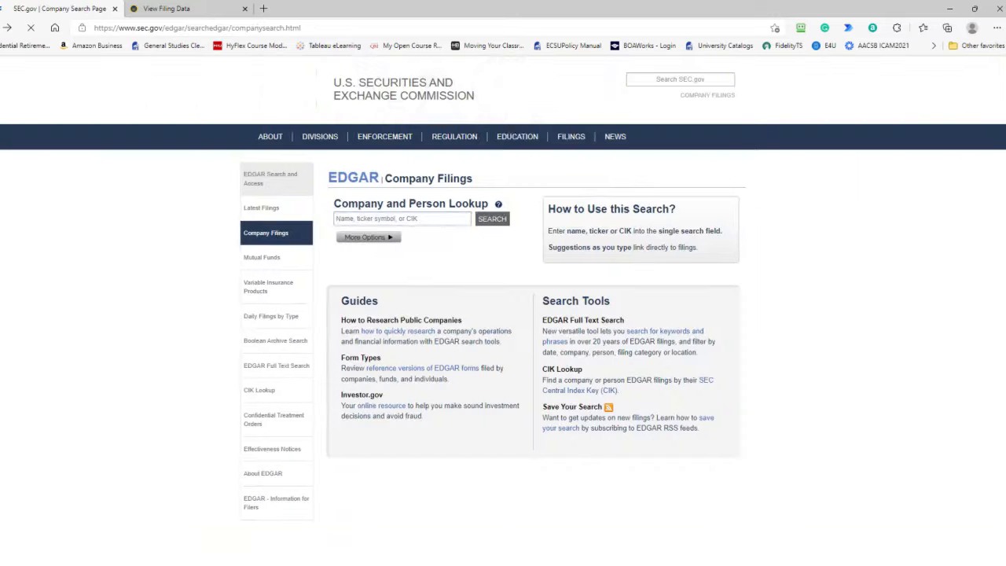
{"action": "left_click_drag", "start_coordinate": [353, 219], "coordinate": [305, 220]}
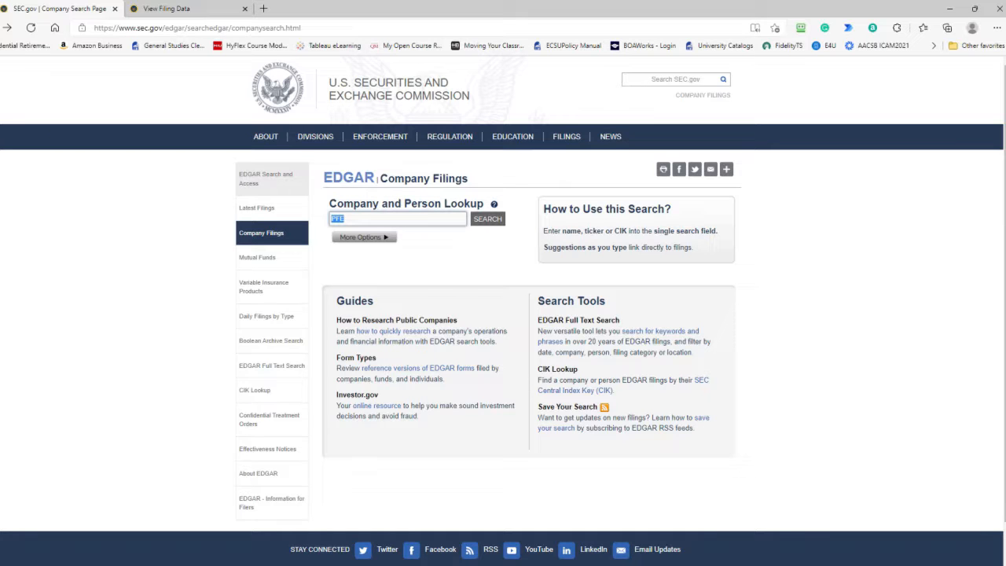
- Switch to the Data Analysis Project - Part 1 Word document and read the file-naming instructions and steps for the new Excel file
{"action": "left_click", "coordinate": [299, 564]}
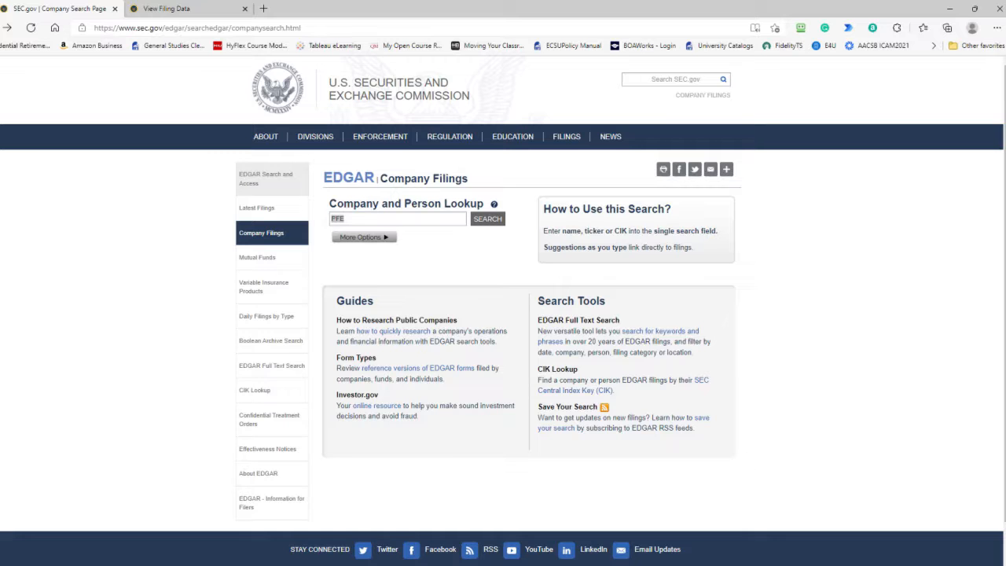
{"action": "left_click", "coordinate": [255, 532]}
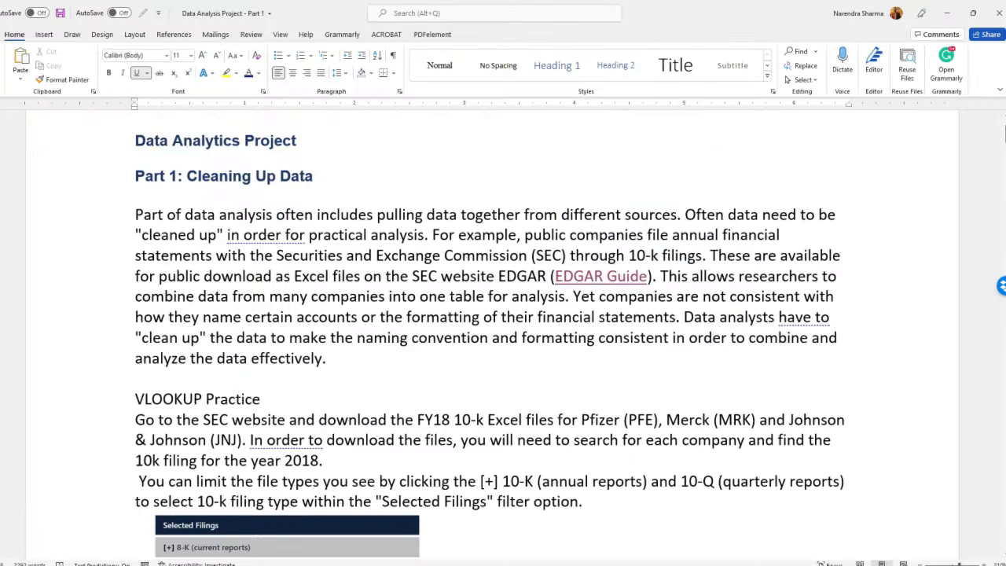
{"action": "scroll", "coordinate": [595, 275], "scroll_direction": "down", "scroll_amount": 3}
{"action": "scroll", "coordinate": [494, 338], "scroll_direction": "down", "scroll_amount": 20}
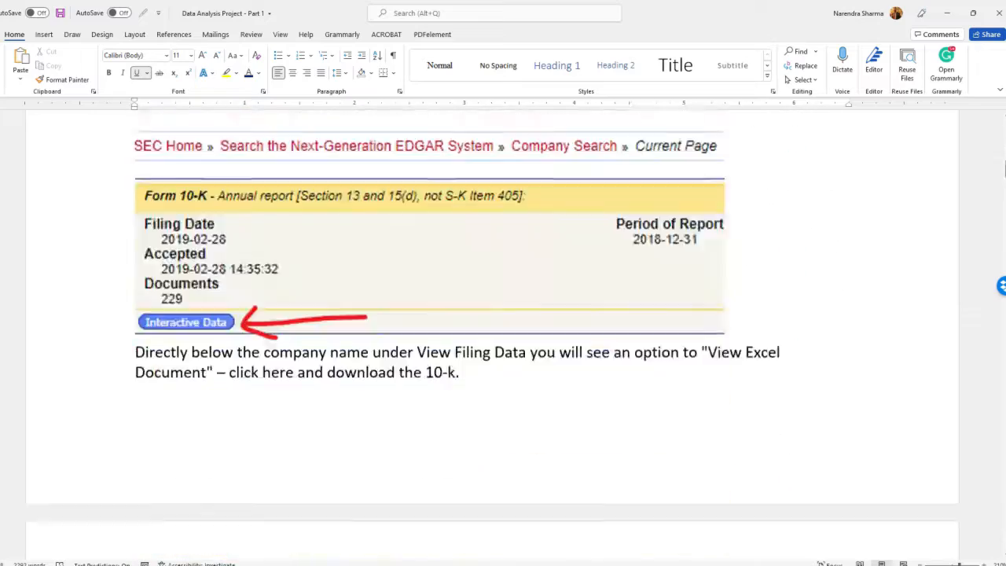
{"action": "scroll", "coordinate": [493, 338], "scroll_direction": "down", "scroll_amount": 5}
{"action": "scroll", "coordinate": [494, 338], "scroll_direction": "up", "scroll_amount": 5}
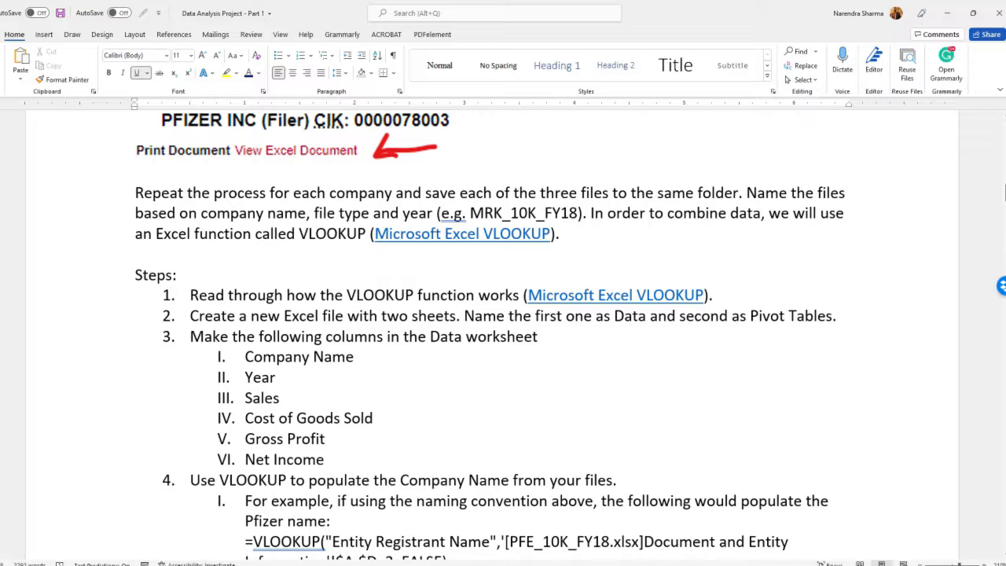
{"action": "scroll", "coordinate": [490, 338], "scroll_direction": "down", "scroll_amount": 1}
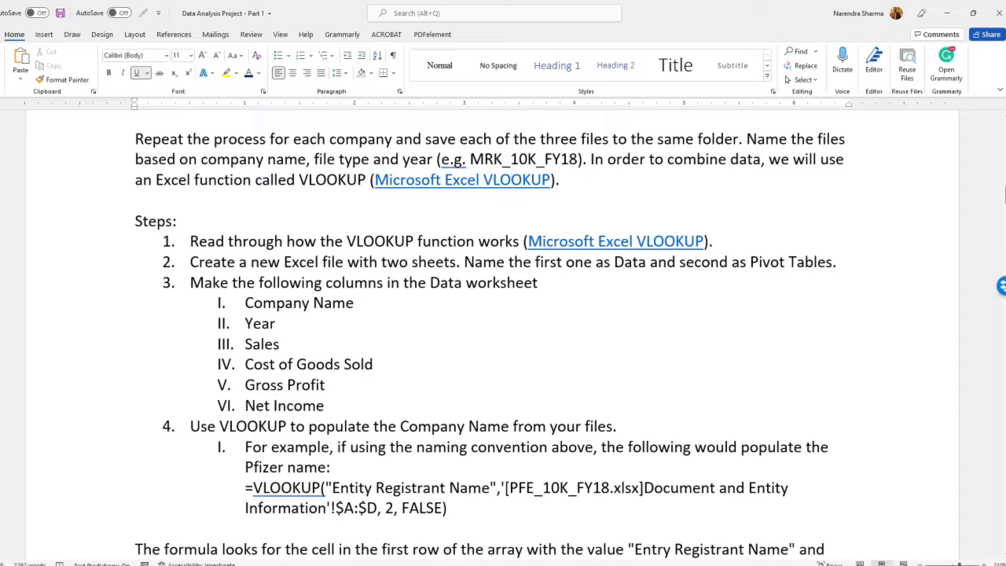
{"action": "scroll", "coordinate": [1003, 196], "scroll_direction": "down", "scroll_amount": 1}
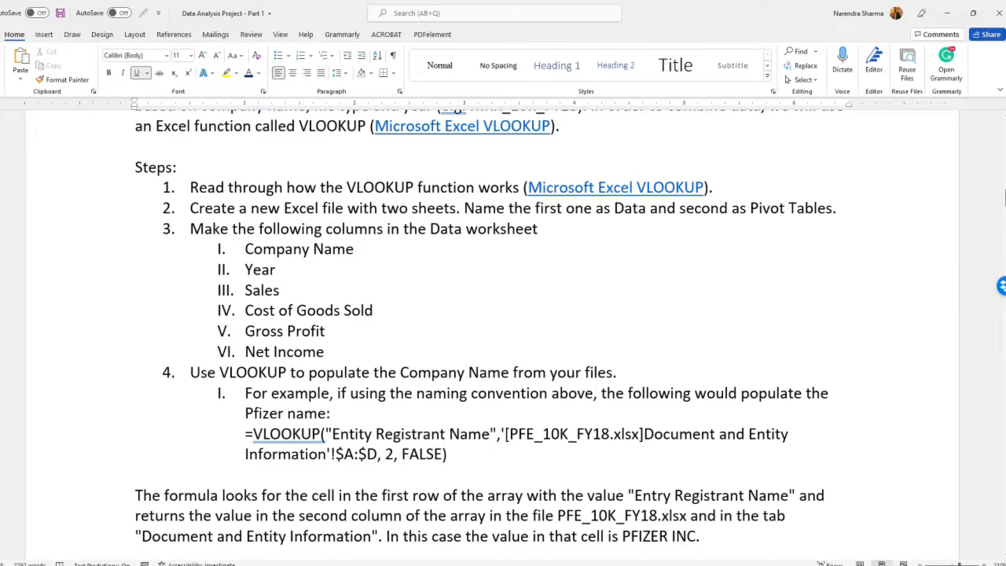
{"action": "left_click", "coordinate": [502, 208]}
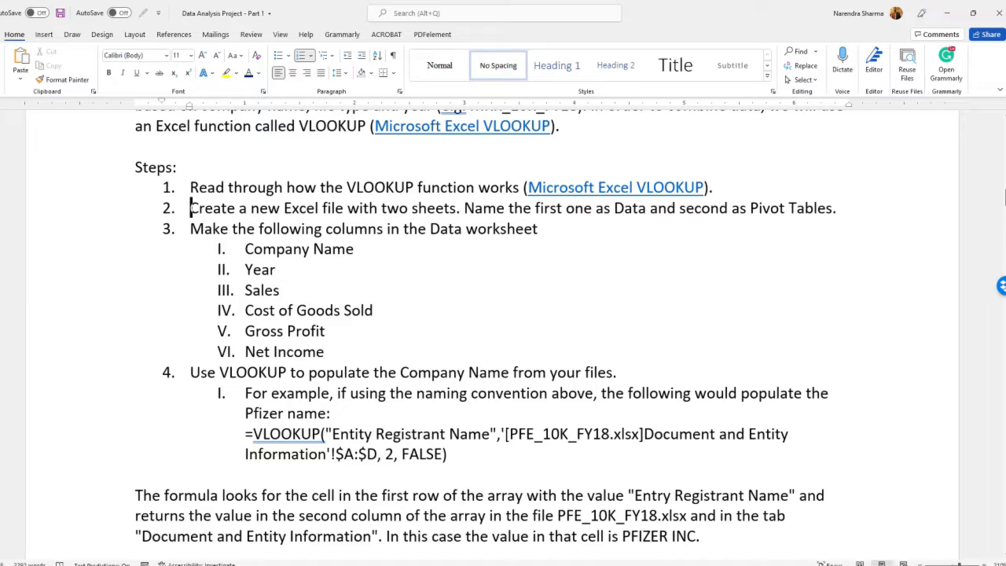
{"action": "left_click", "coordinate": [626, 209]}
{"action": "left_click", "coordinate": [789, 208]}
- Switch to Excel, create a blank workbook and rename its first sheet as Data
{"action": "key", "text": "alt+Tab"}
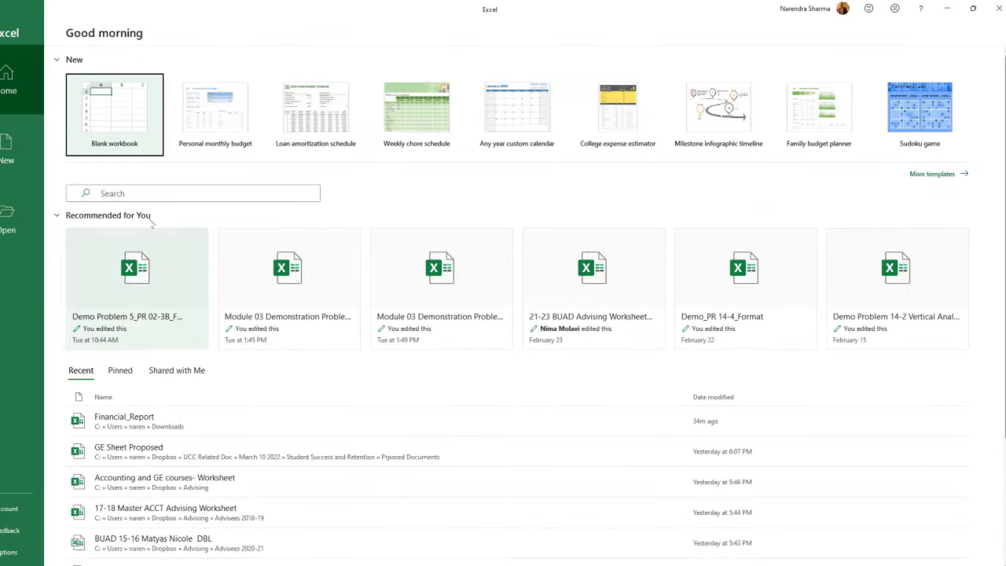
{"action": "left_click", "coordinate": [107, 100]}
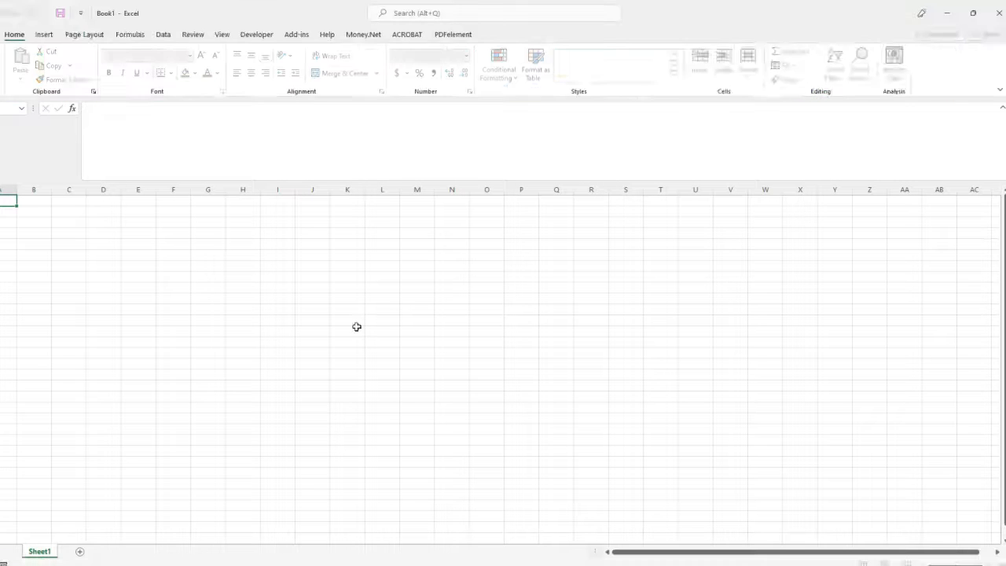
{"action": "double_click", "coordinate": [41, 552]}
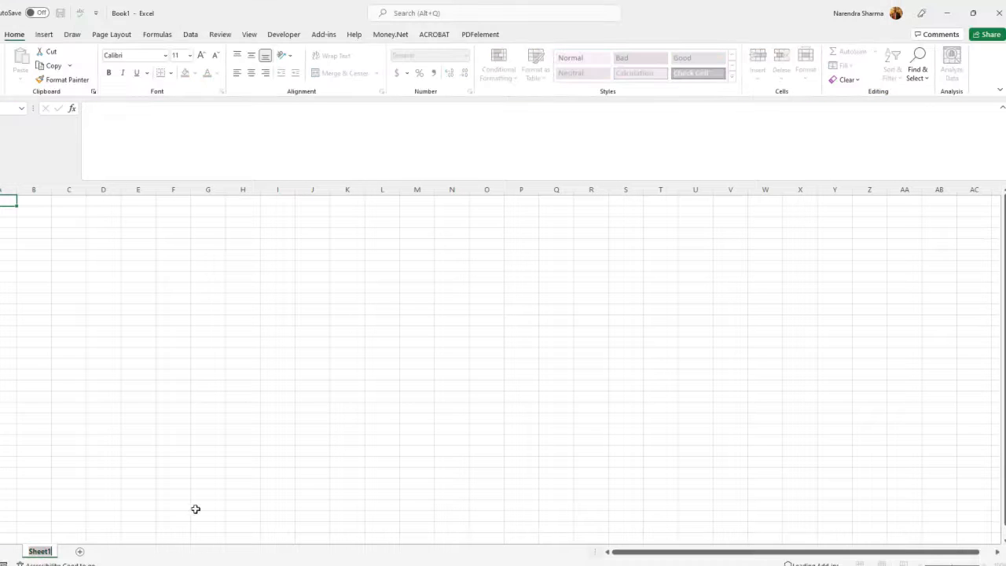
{"action": "type", "text": "Data"}
- Add a second sheet named Pivot Tables and go back to the Data sheet
{"action": "left_click", "coordinate": [73, 551]}
{"action": "double_click", "coordinate": [69, 550]}
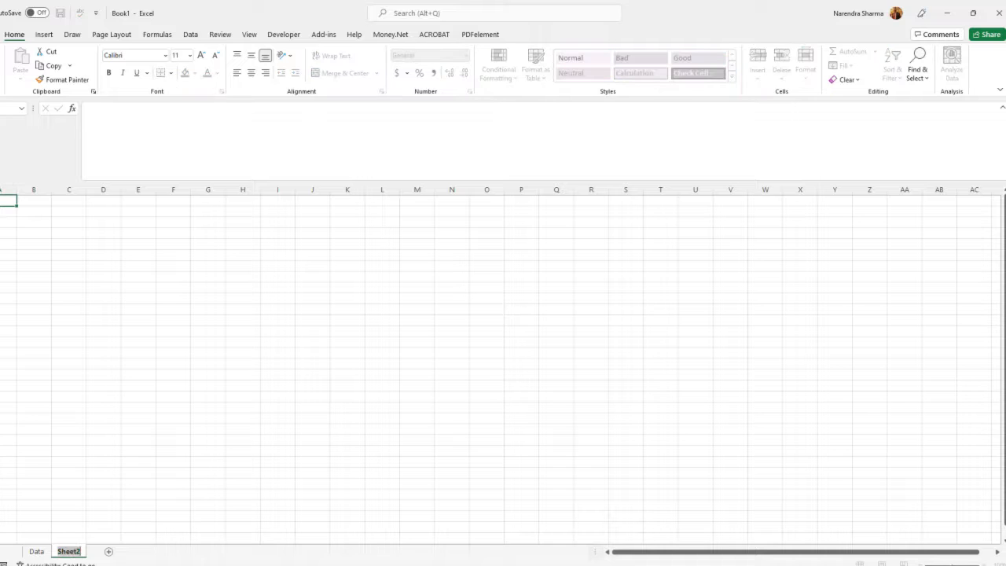
{"action": "type", "text": "Pivot Tables"}
{"action": "left_click", "coordinate": [159, 432]}
{"action": "key", "text": "ctrl+Page_Up"}
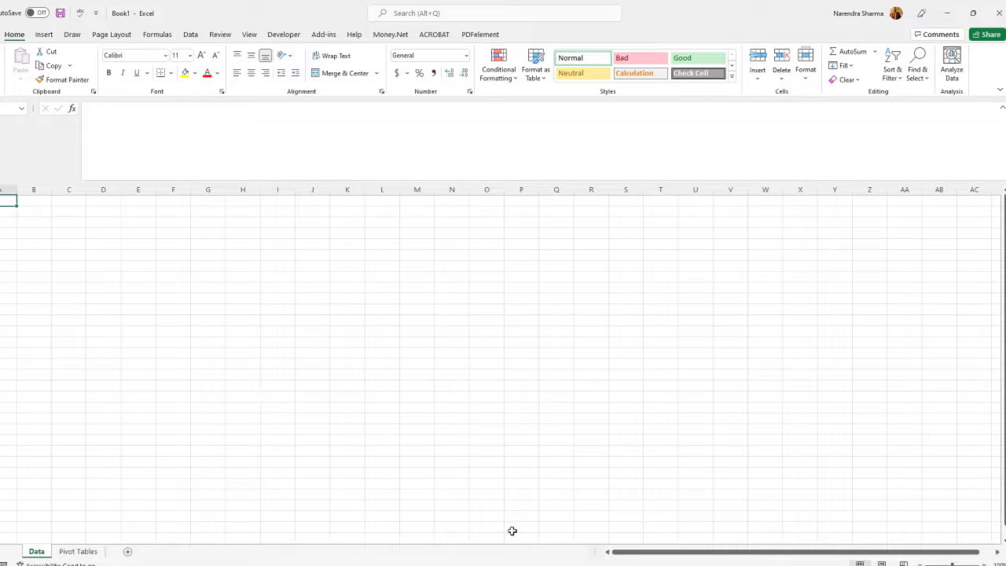
- Take the Excel and Part 1 Word windows out of full screen and resize them to sit side by side
{"action": "mouse_move", "coordinate": [299, 565]}
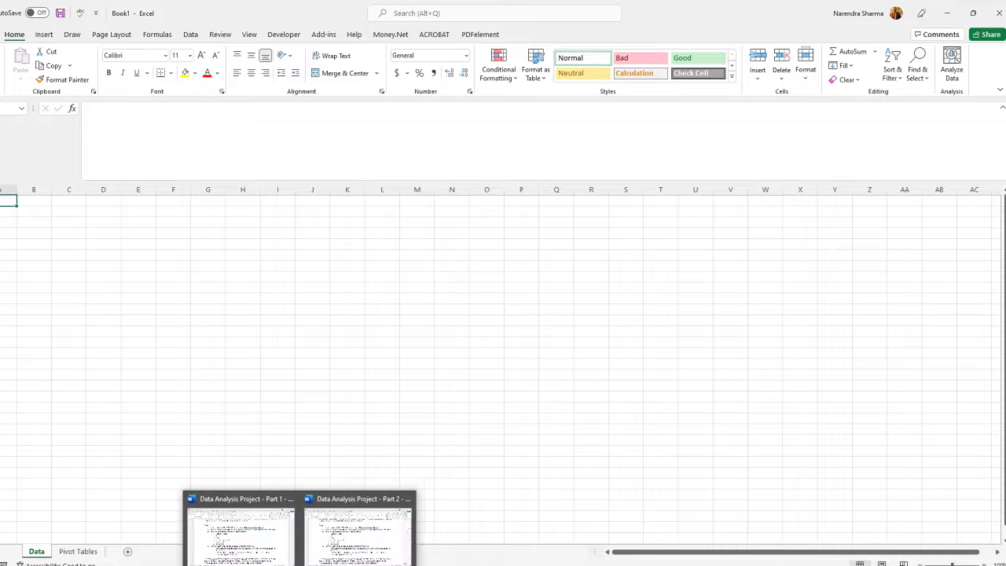
{"action": "left_click", "coordinate": [972, 13]}
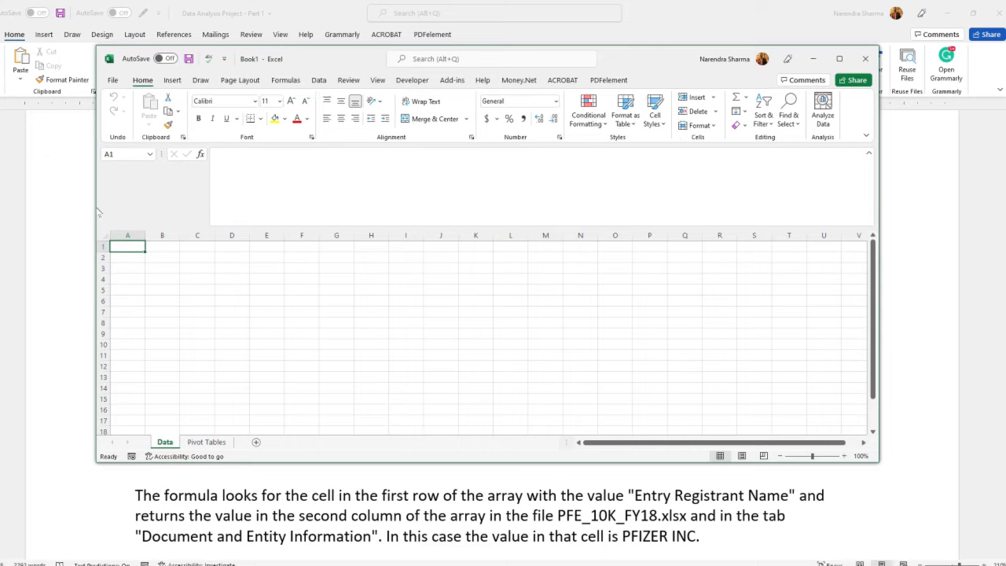
{"action": "left_click_drag", "start_coordinate": [96, 211], "coordinate": [521, 210]}
{"action": "left_click", "coordinate": [413, 300]}
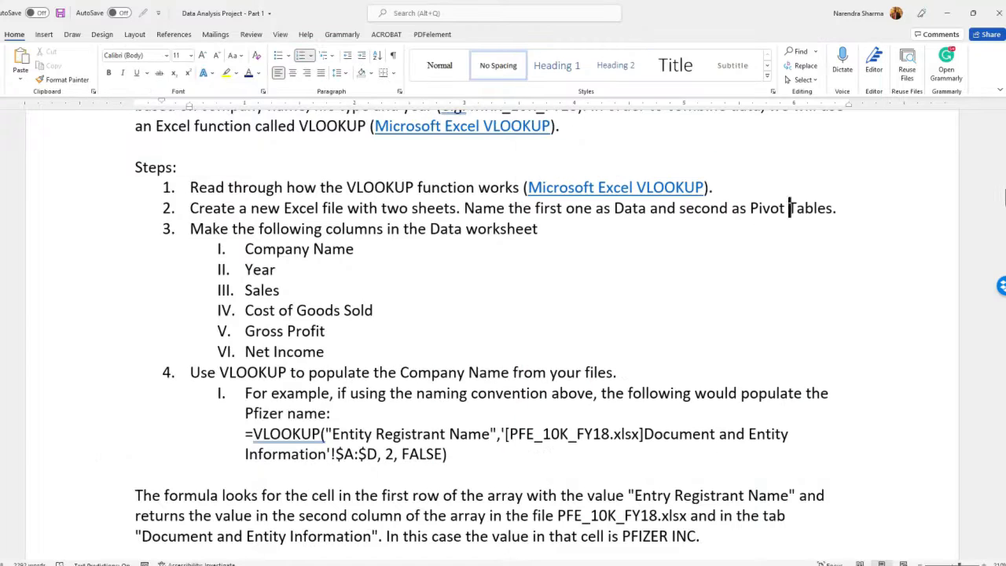
{"action": "left_click", "coordinate": [973, 13]}
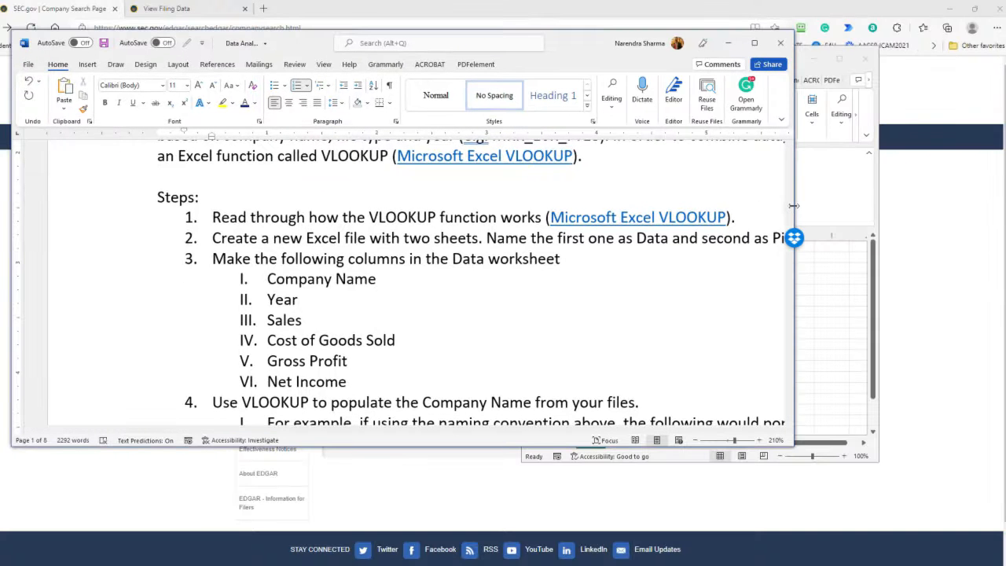
{"action": "left_click_drag", "start_coordinate": [795, 205], "coordinate": [433, 205]}
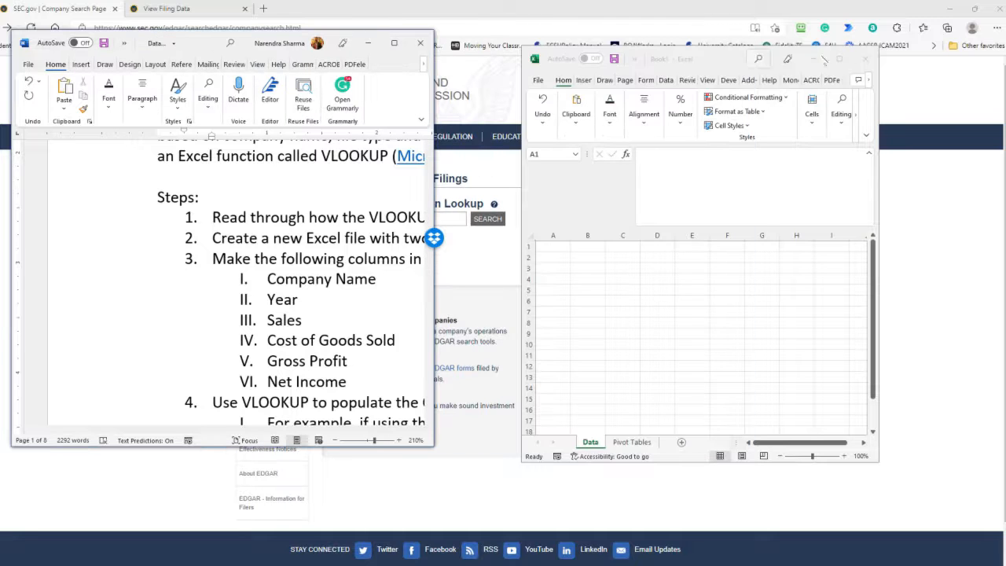
{"action": "left_click_drag", "start_coordinate": [520, 136], "coordinate": [436, 136]}
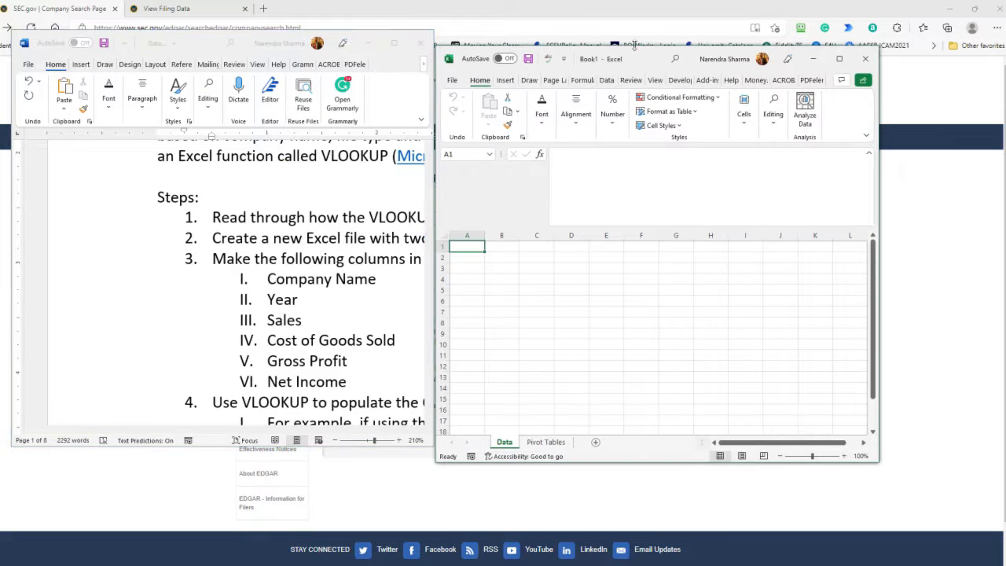
{"action": "left_click", "coordinate": [634, 30]}
{"action": "left_click", "coordinate": [791, 226]}
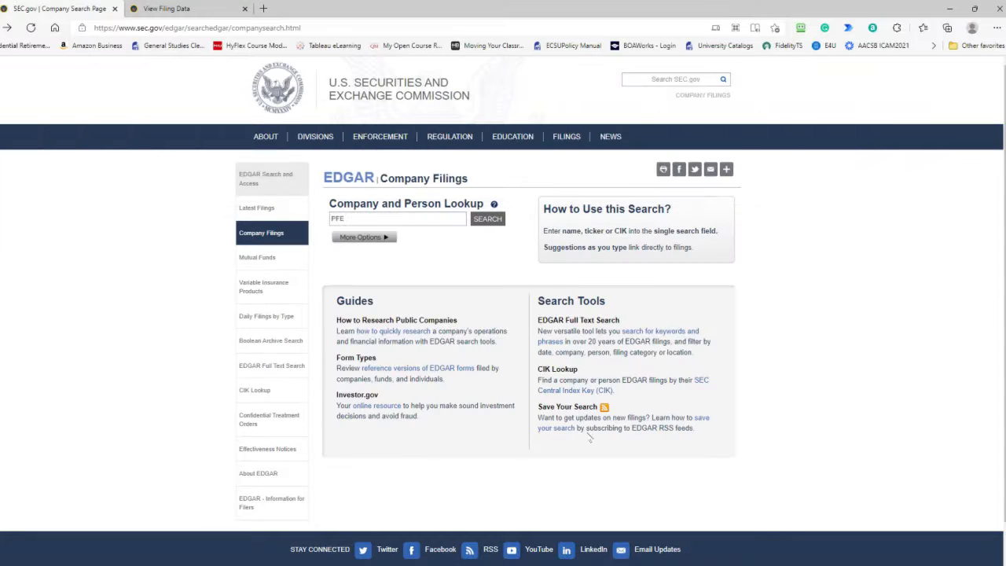
{"action": "key", "text": "alt+Tab"}
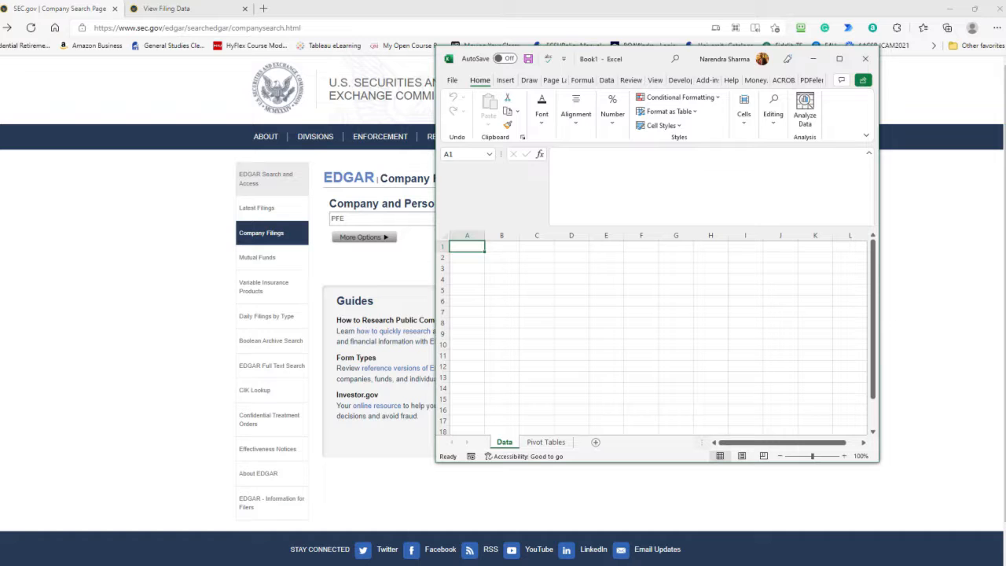
{"action": "left_click", "coordinate": [300, 565]}
{"action": "left_click", "coordinate": [244, 540]}
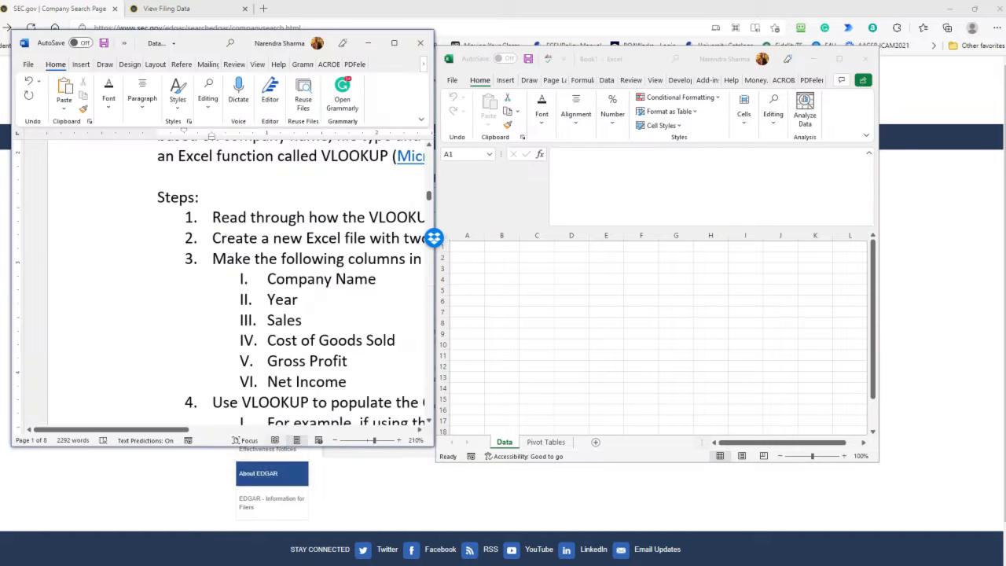
- Enlarge the Word window to the full height of the screen and extend its outer side to the screen edge
{"action": "left_click_drag", "start_coordinate": [227, 445], "coordinate": [219, 564]}
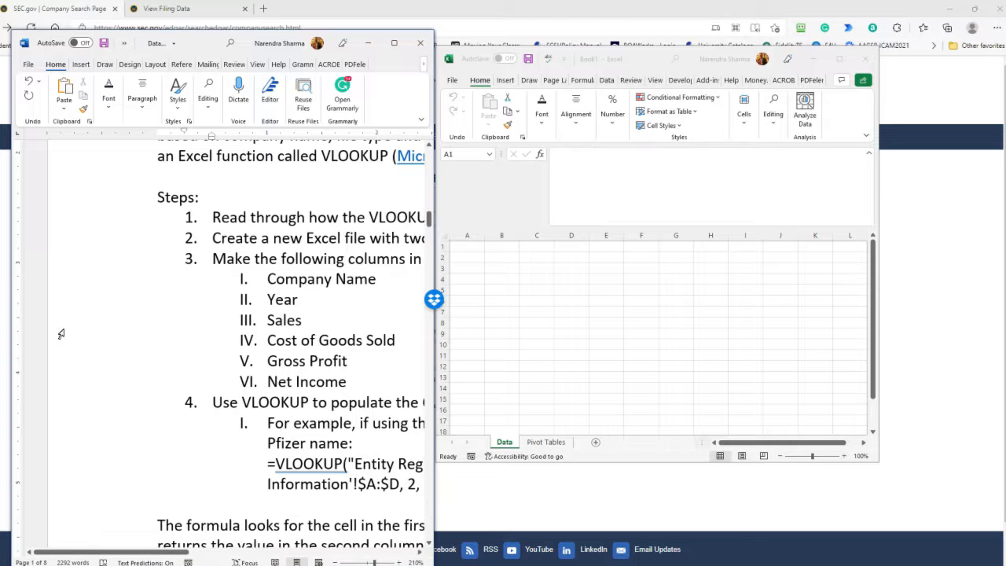
{"action": "left_click_drag", "start_coordinate": [10, 315], "coordinate": [1, 315]}
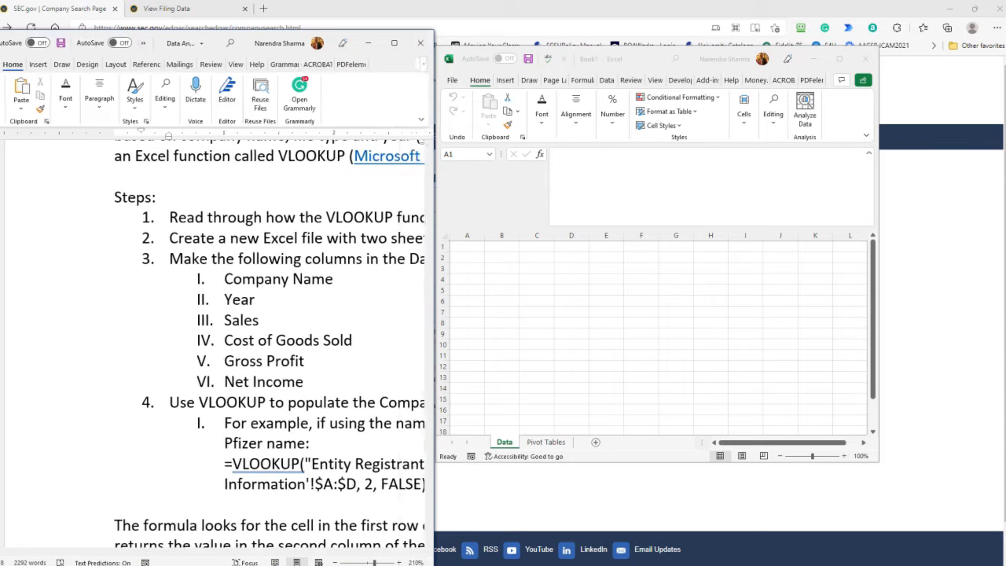
{"action": "left_click_drag", "start_coordinate": [246, 30], "coordinate": [247, 1]}
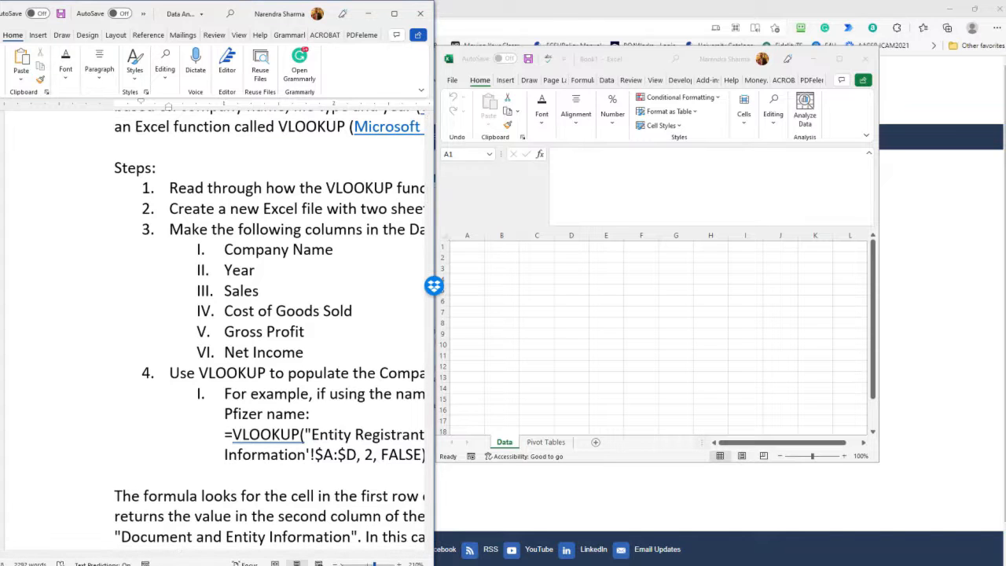
- Zoom the Word document out to 130% so more of the instructions fit in the window
{"action": "left_click", "coordinate": [335, 564]}
{"action": "left_click", "coordinate": [335, 564]}
{"action": "left_click", "coordinate": [335, 564]}
{"action": "left_click", "coordinate": [335, 564]}
{"action": "left_click", "coordinate": [335, 564]}
{"action": "left_click", "coordinate": [336, 564]}
{"action": "left_click", "coordinate": [336, 564]}
{"action": "left_click", "coordinate": [336, 564]}
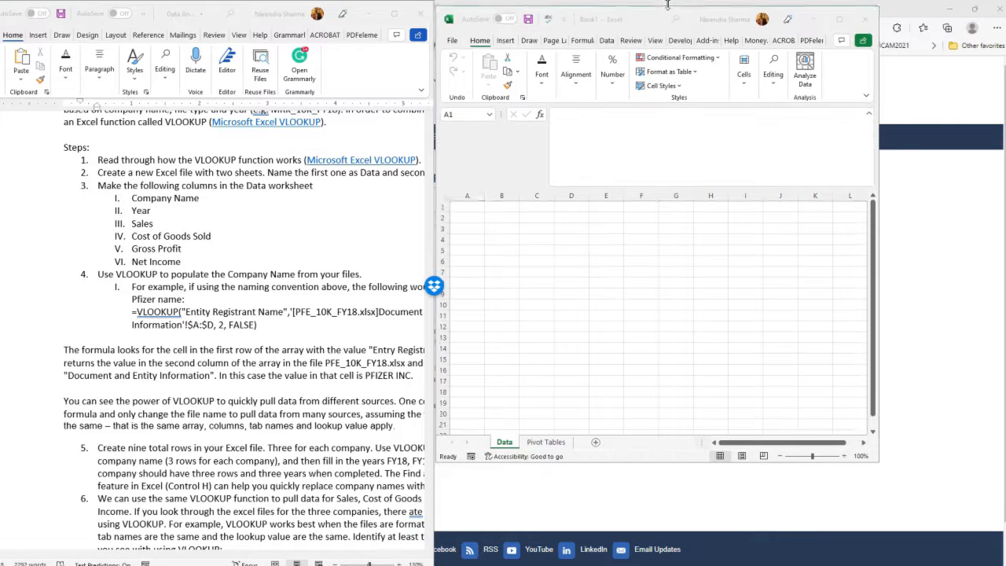
- Resize the Excel and Word windows to share the screen width, with full instruction lines readable and Excel at full height
{"action": "left_click_drag", "start_coordinate": [880, 230], "coordinate": [1004, 230]}
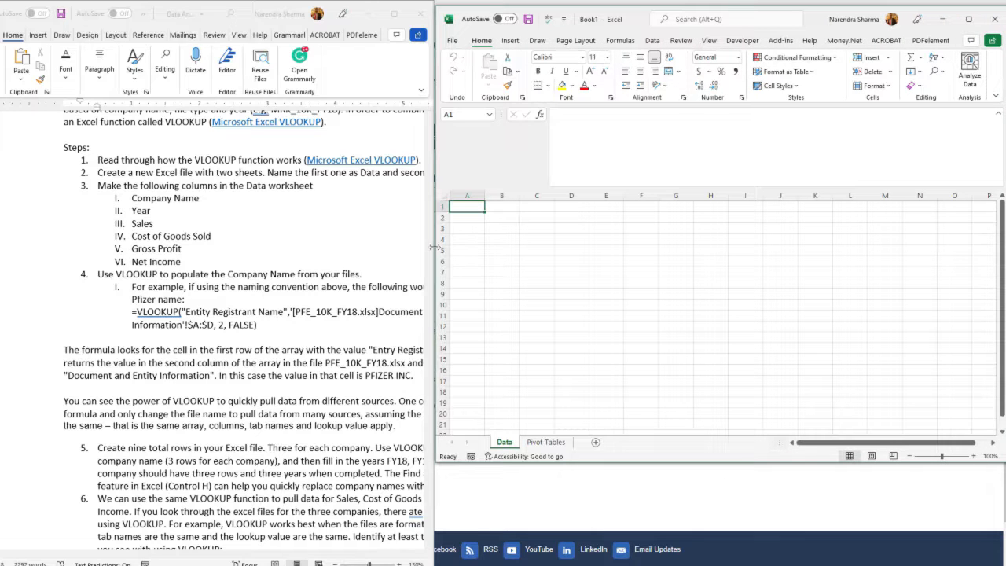
{"action": "left_click_drag", "start_coordinate": [432, 247], "coordinate": [530, 267]}
{"action": "left_click_drag", "start_coordinate": [433, 285], "coordinate": [525, 284]}
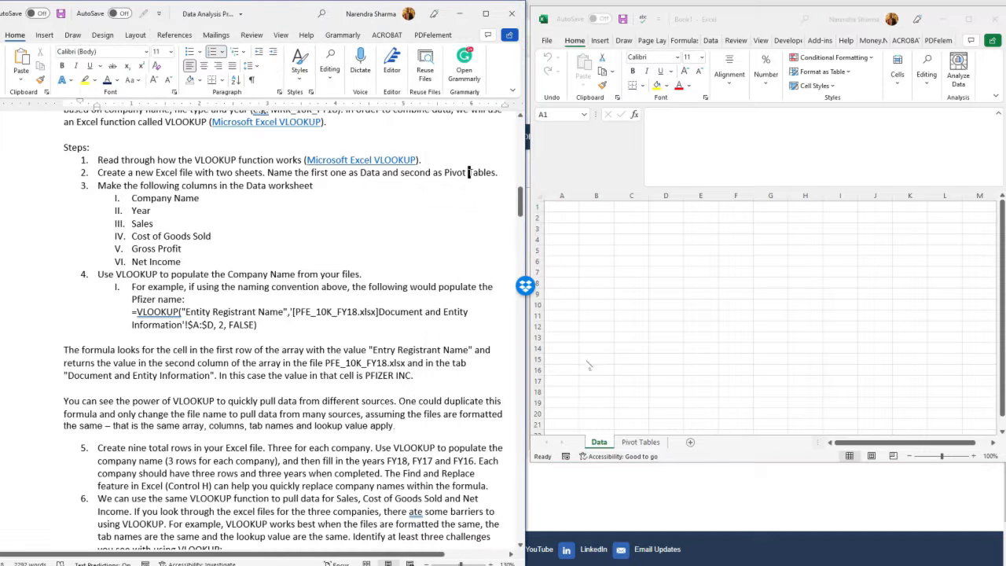
{"action": "left_click_drag", "start_coordinate": [744, 464], "coordinate": [736, 565]}
- Enter the column headers Company Name, Year and Sales in cells A1 to C1 of the Data sheet
{"action": "left_click", "coordinate": [733, 268]}
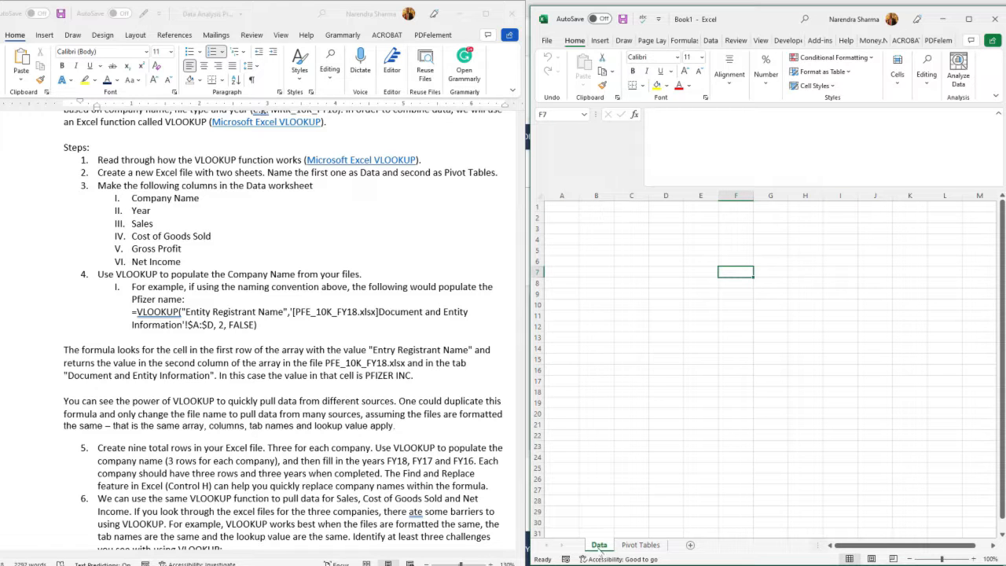
{"action": "left_click", "coordinate": [665, 413]}
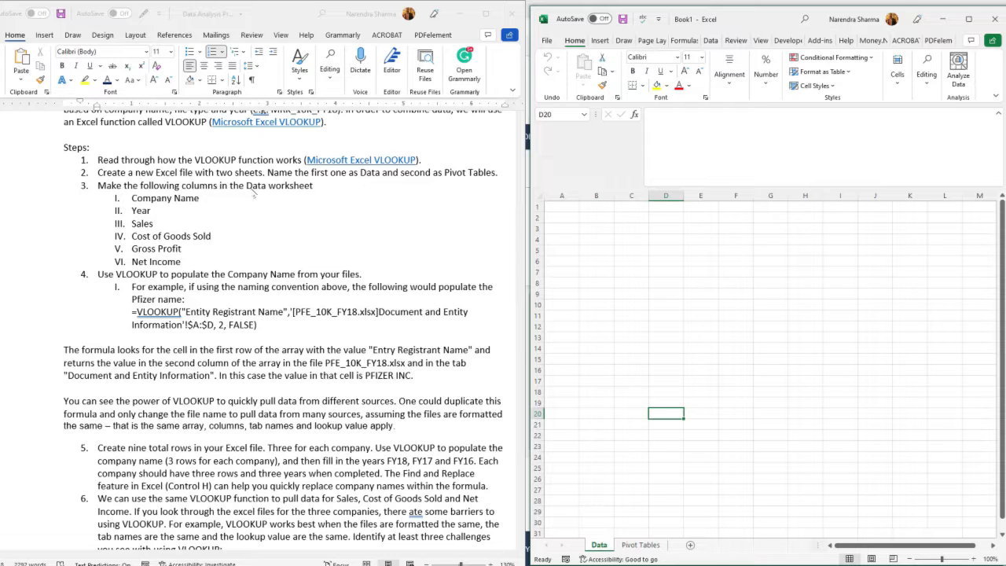
{"action": "left_click", "coordinate": [593, 253]}
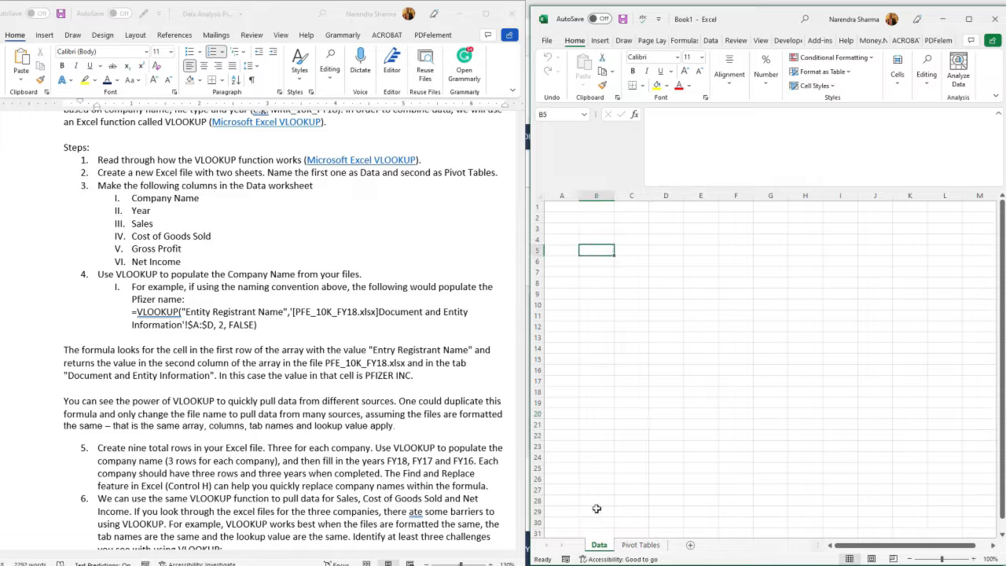
{"action": "left_click", "coordinate": [566, 207]}
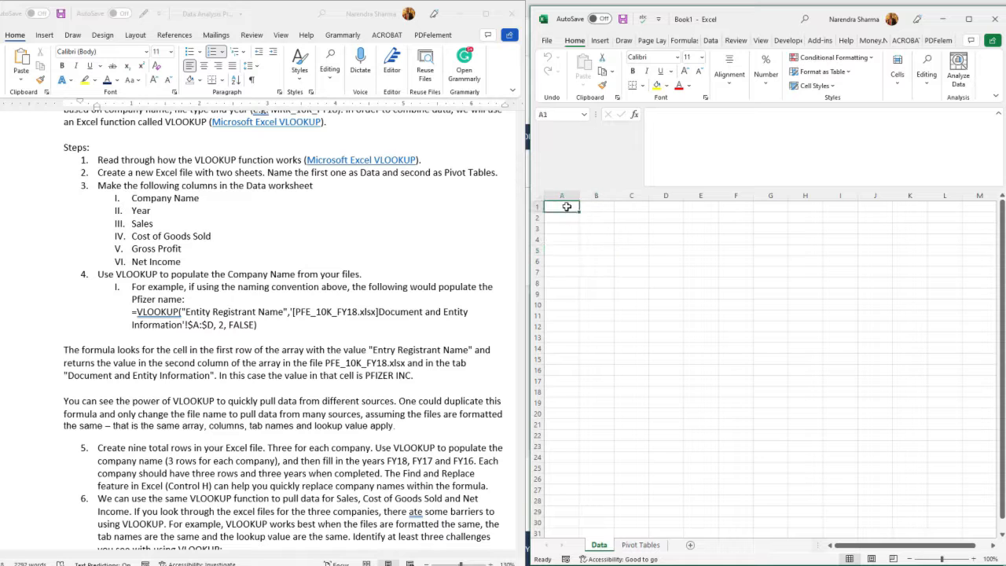
{"action": "type", "text": "Co"}
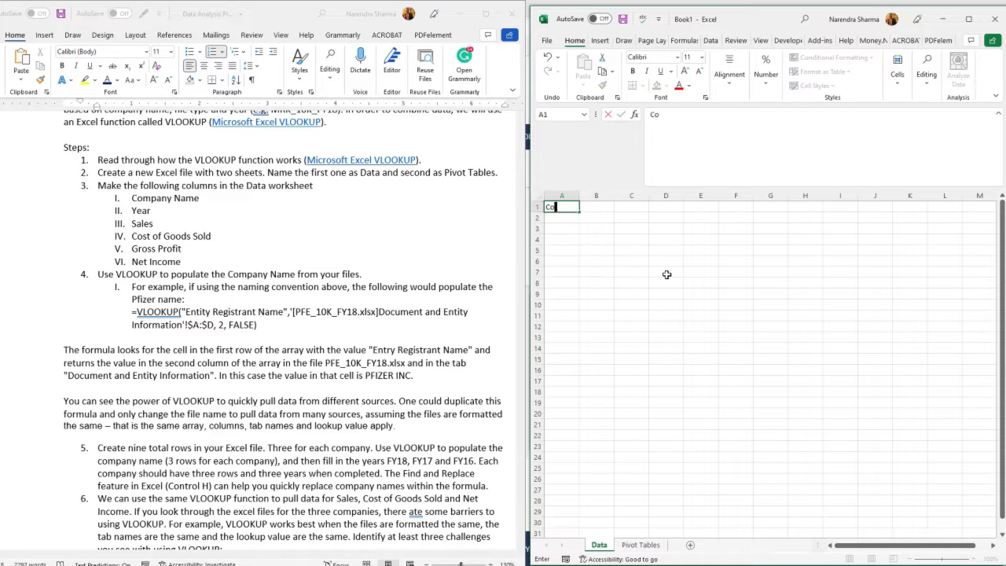
{"action": "type", "text": "mpany Name"}
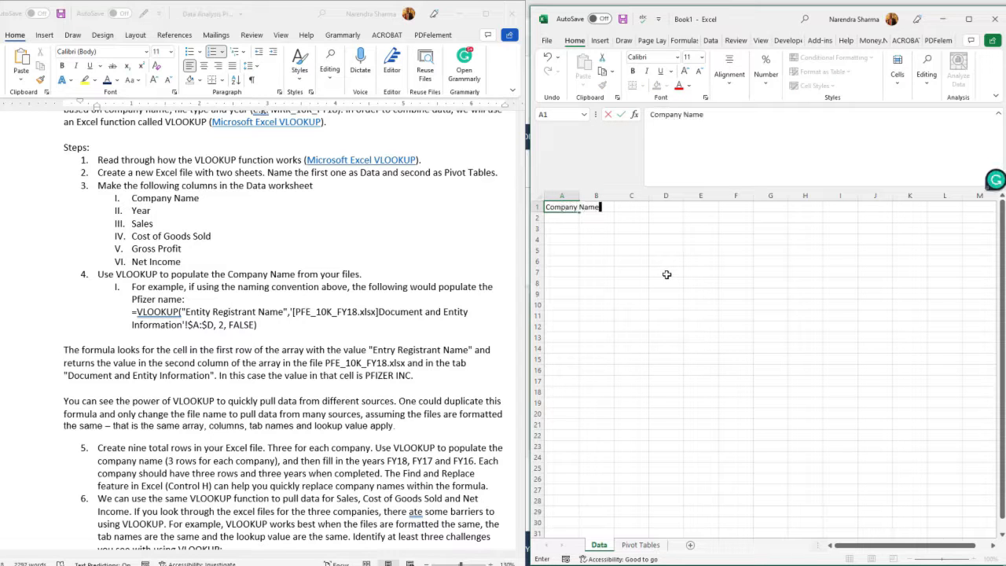
{"action": "key", "text": "Tab"}
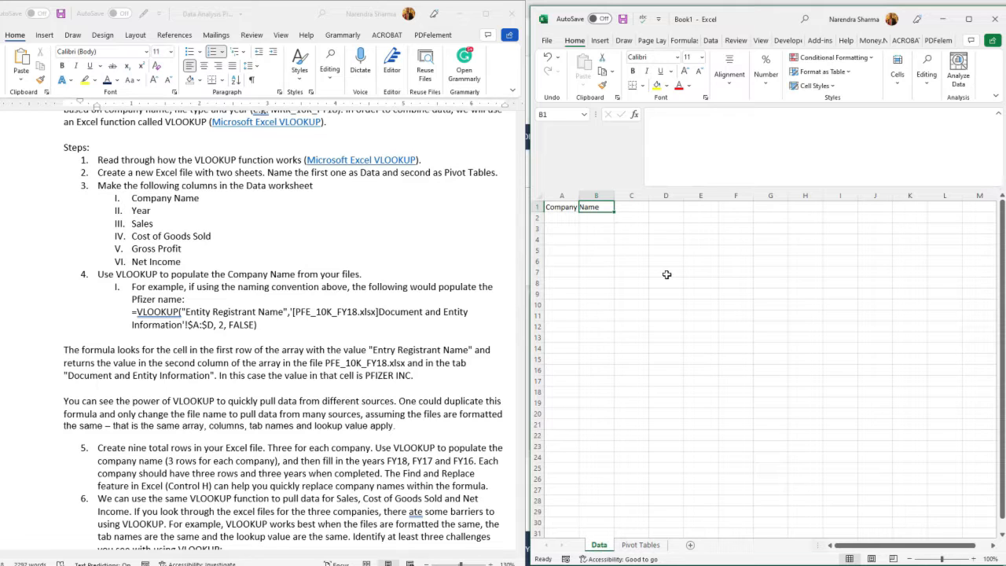
{"action": "type", "text": "Year"}
{"action": "key", "text": "Tab"}
{"action": "type", "text": "Sales"}
{"action": "key", "text": "Tab"}
- Add the headers Cost of Goods Sold, Gross Profit and Net Income in cells D1 to F1
{"action": "type", "text": "C"}
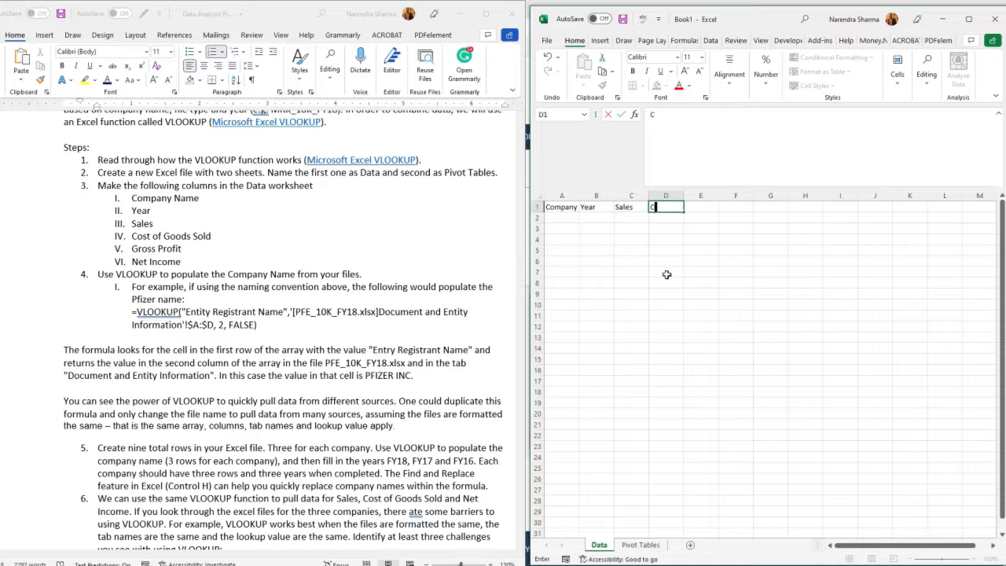
{"action": "type", "text": "ost of G"}
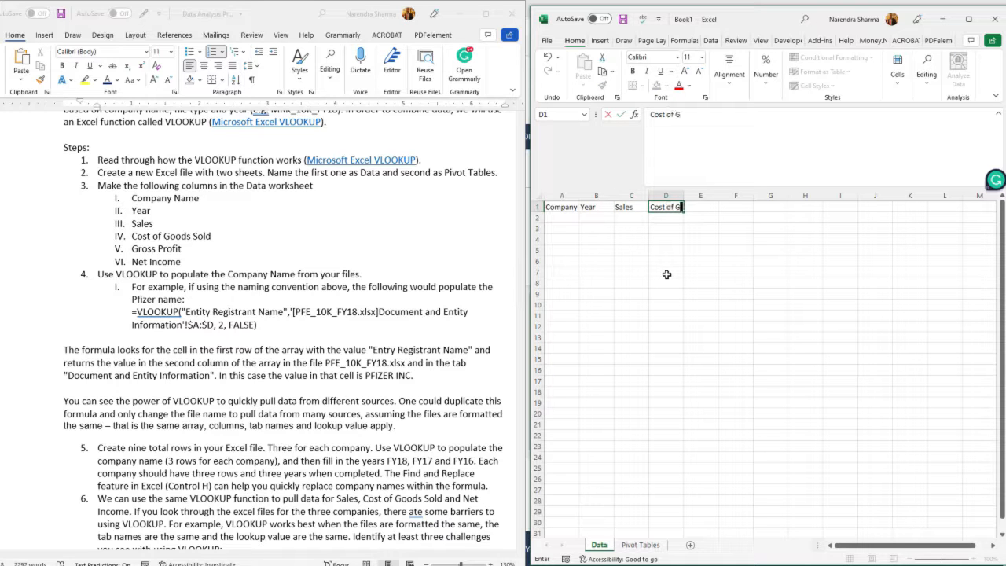
{"action": "type", "text": "oods Sold"}
{"action": "key", "text": "Tab"}
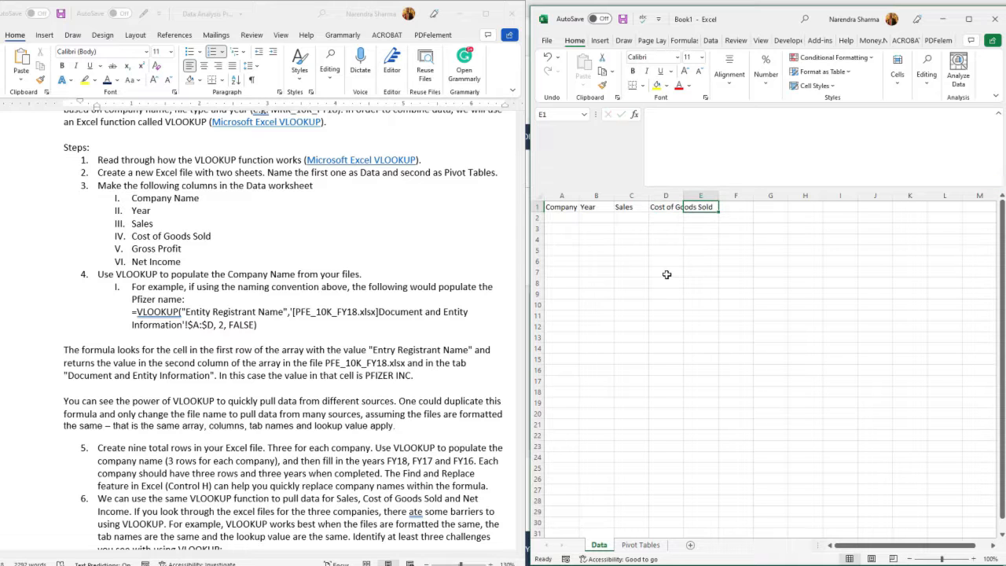
{"action": "type", "text": "G"}
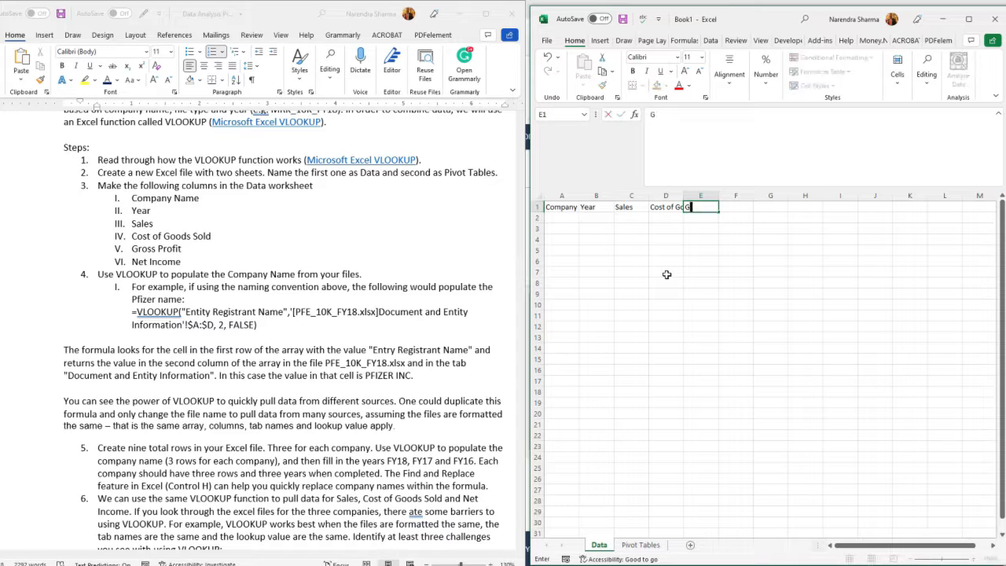
{"action": "type", "text": "ross Profit"}
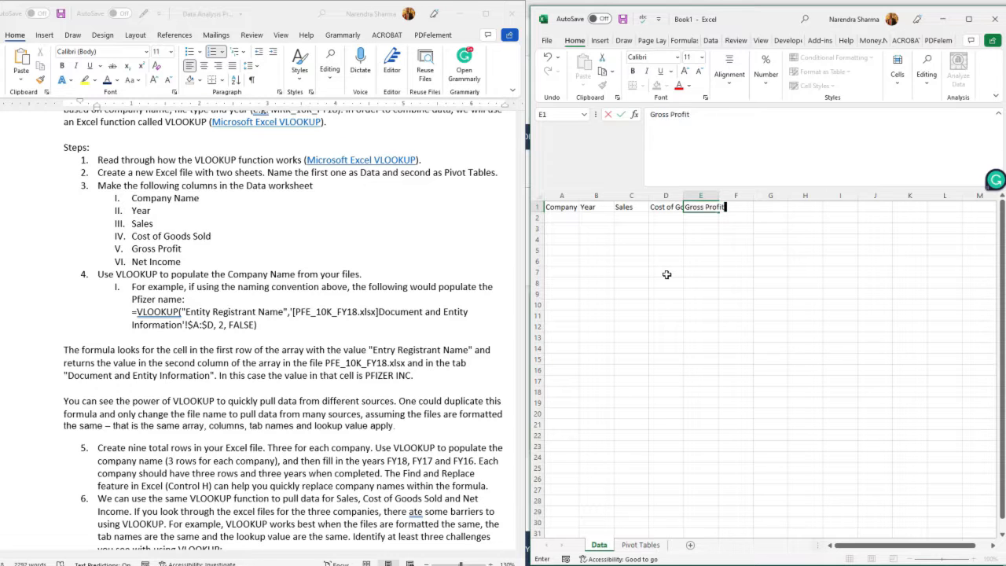
{"action": "key", "text": "Tab"}
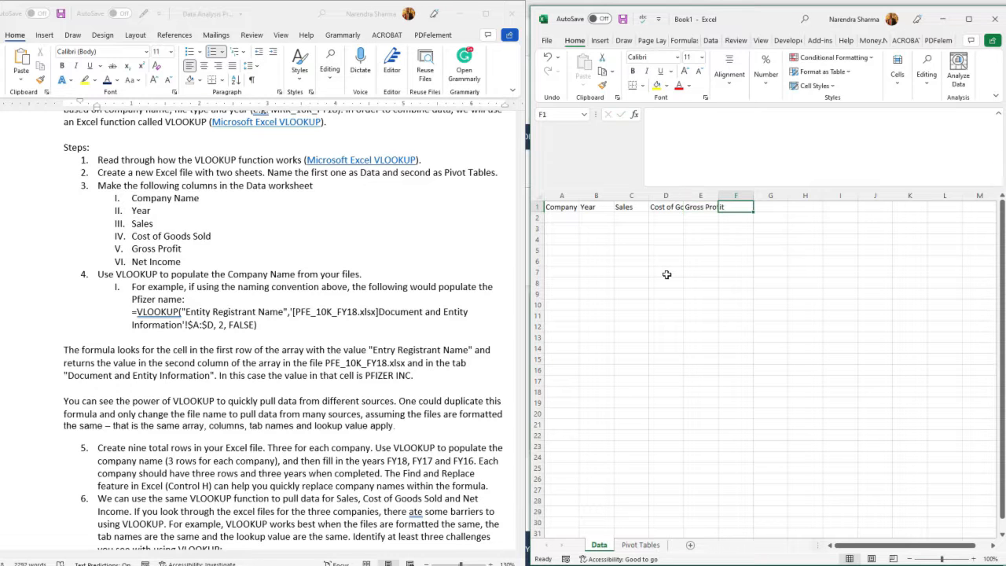
{"action": "type", "text": "Ne"}
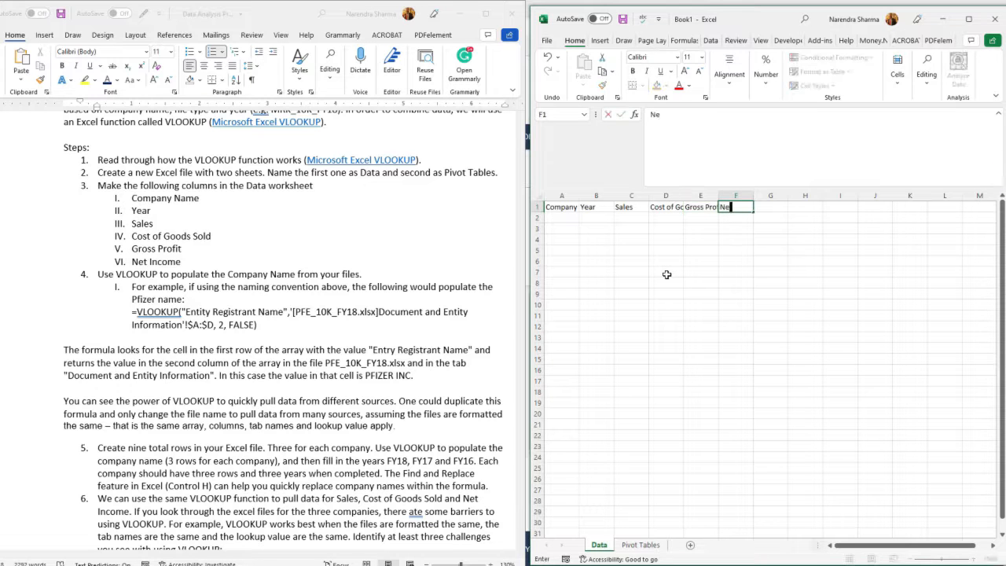
{"action": "type", "text": "t Income"}
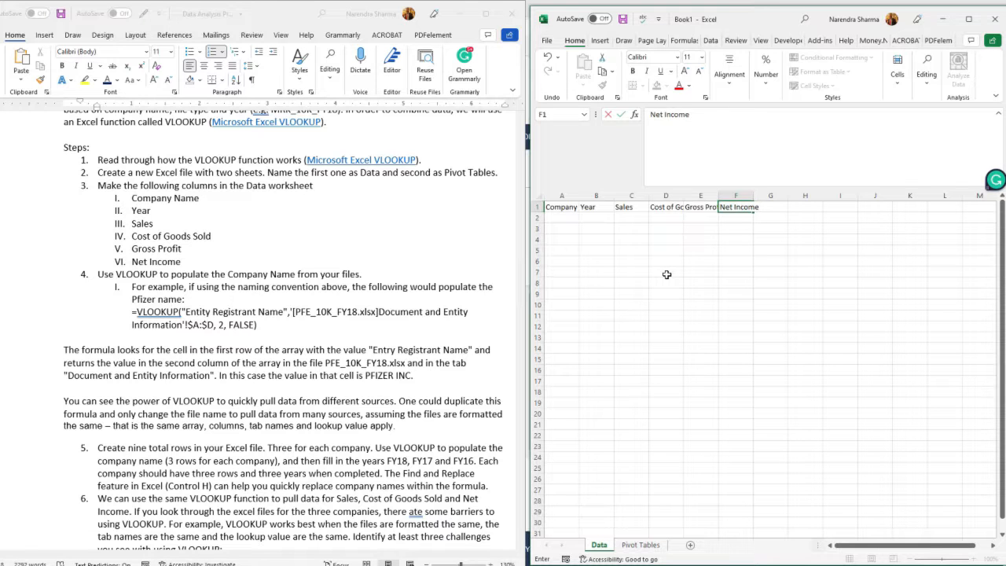
{"action": "key", "text": "Return"}
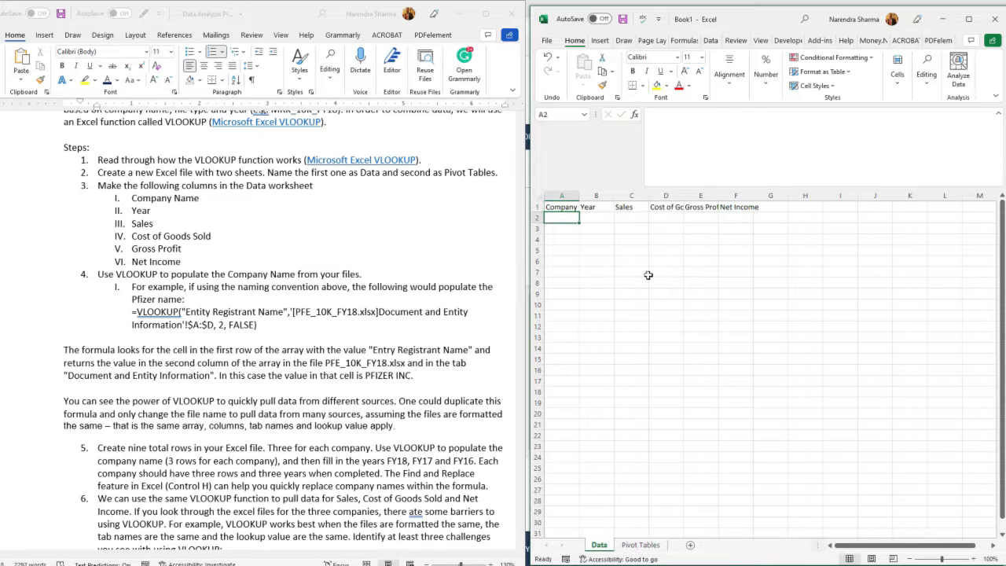
- Widen the Company Name, Cost of Goods Sold, Gross Profit and Net Income columns so their headers fit
{"action": "left_click_drag", "start_coordinate": [579, 197], "coordinate": [617, 198]}
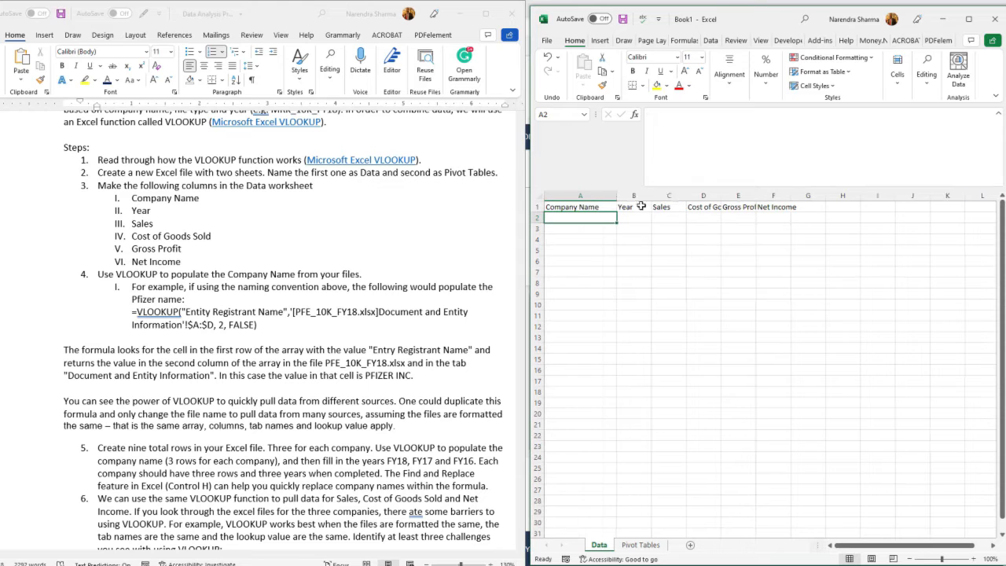
{"action": "left_click_drag", "start_coordinate": [718, 195], "coordinate": [790, 196]}
{"action": "double_click", "coordinate": [790, 197]}
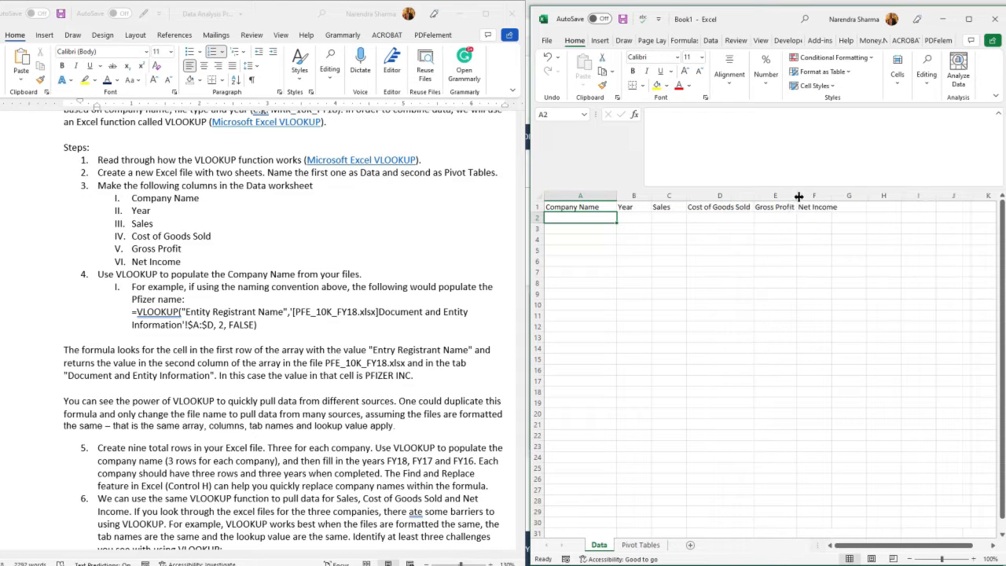
{"action": "double_click", "coordinate": [834, 195]}
{"action": "left_click", "coordinate": [854, 294]}
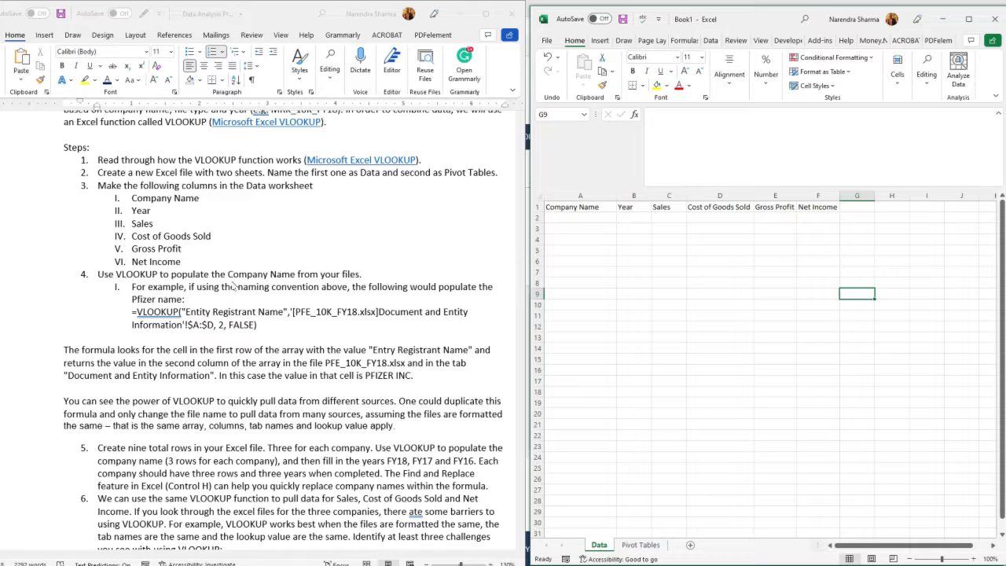
- Open the PFE_10K_FY18 workbook from the Data Analysis Project folder with editing enabled, and minimize its window
{"action": "left_click", "coordinate": [641, 316]}
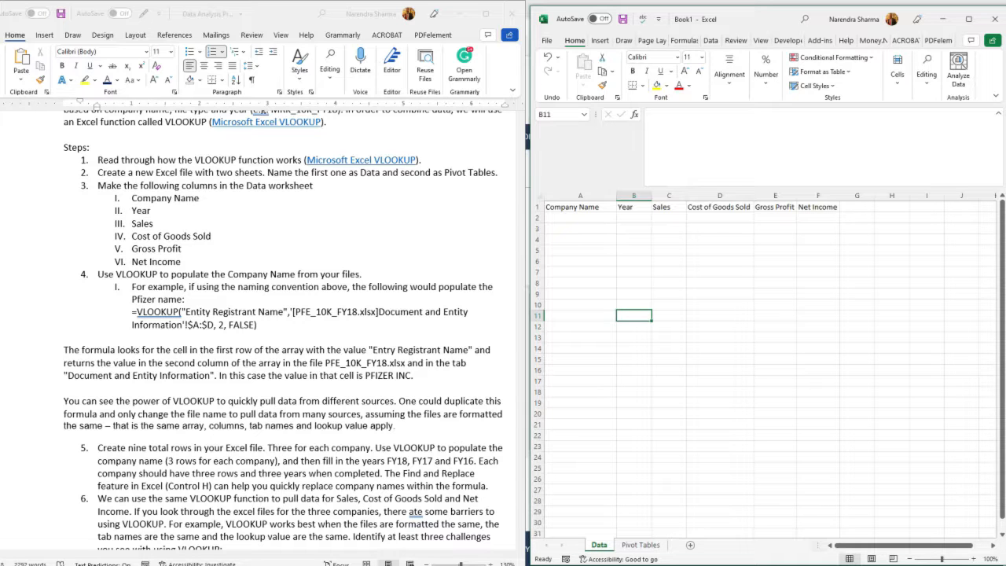
{"action": "left_click", "coordinate": [542, 564]}
{"action": "left_click", "coordinate": [542, 565]}
{"action": "mouse_move", "coordinate": [88, 564]}
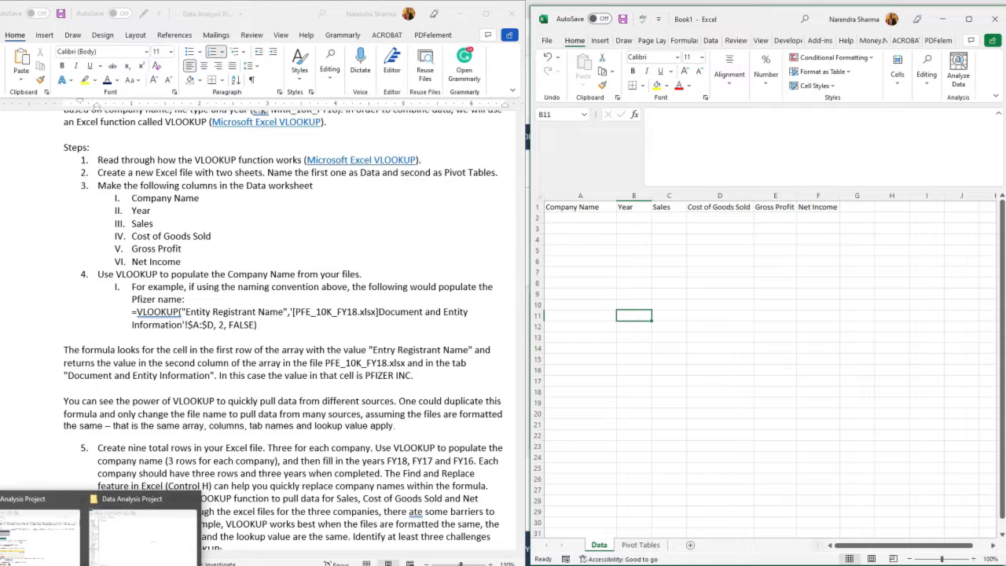
{"action": "left_click", "coordinate": [136, 541]}
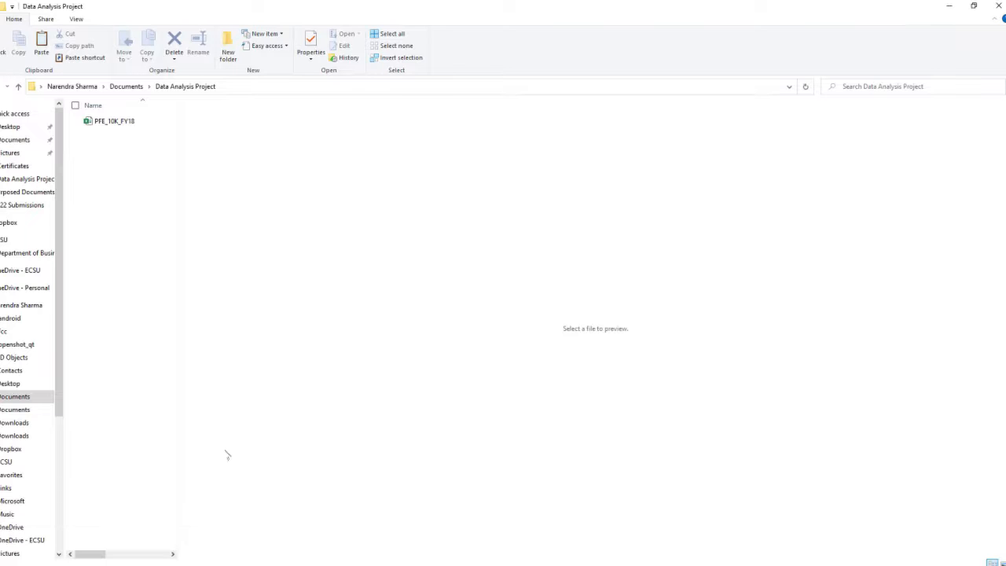
{"action": "left_click", "coordinate": [108, 127]}
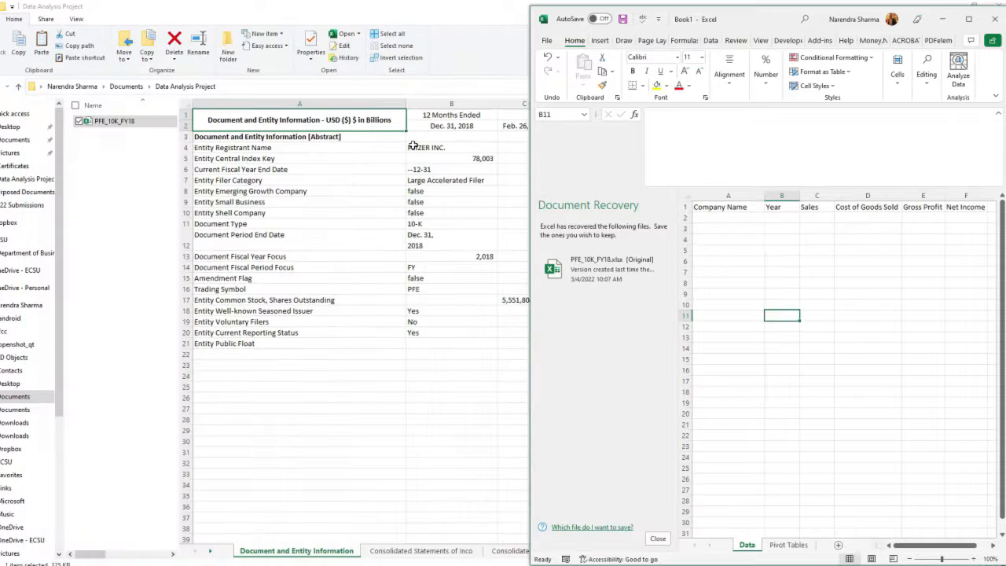
{"action": "left_click", "coordinate": [591, 265]}
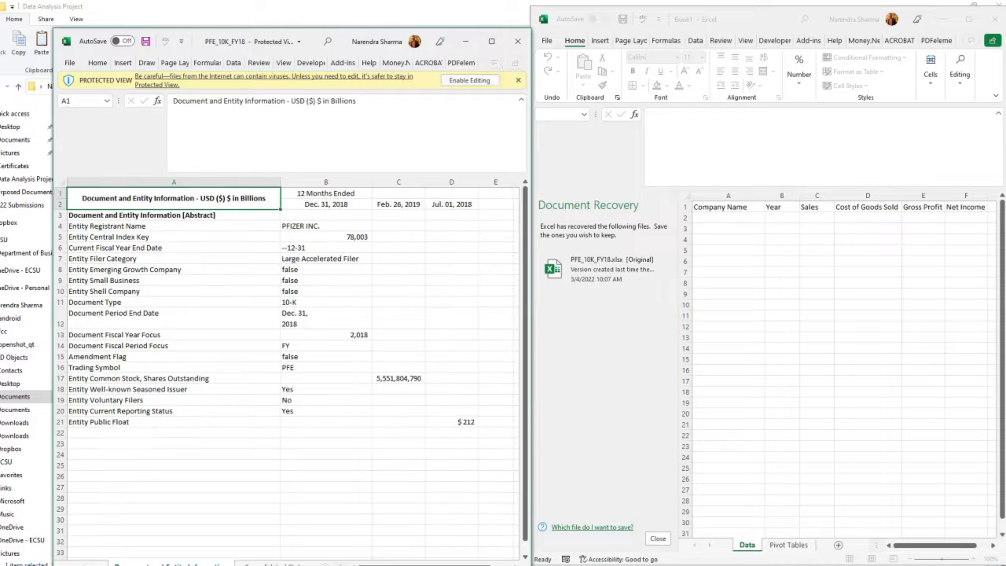
{"action": "left_click", "coordinate": [472, 80]}
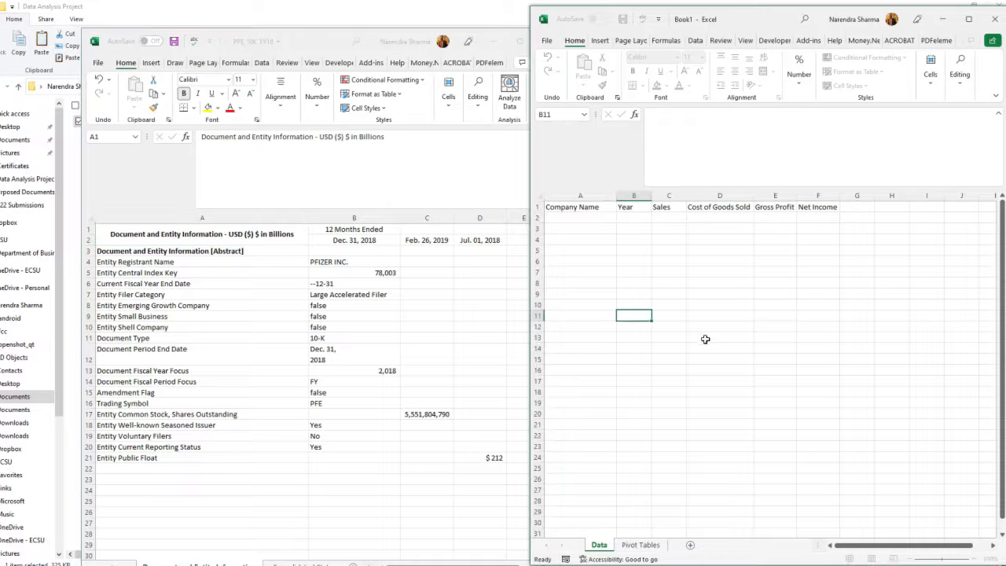
{"action": "left_click", "coordinate": [494, 43]}
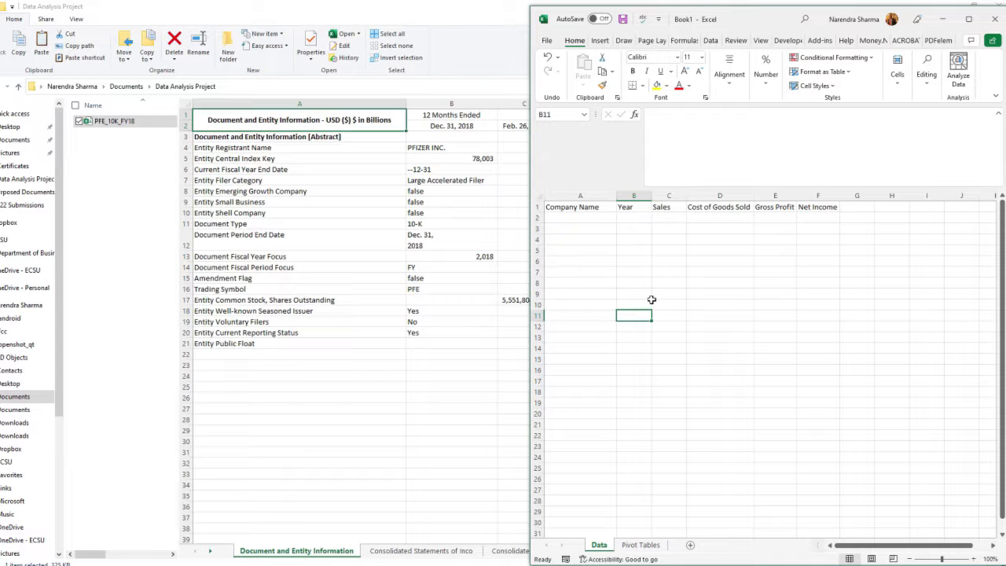
- Copy the example Pfizer VLOOKUP formula from the Word instructions into cell A2 of the Data sheet
{"action": "left_click", "coordinate": [300, 564]}
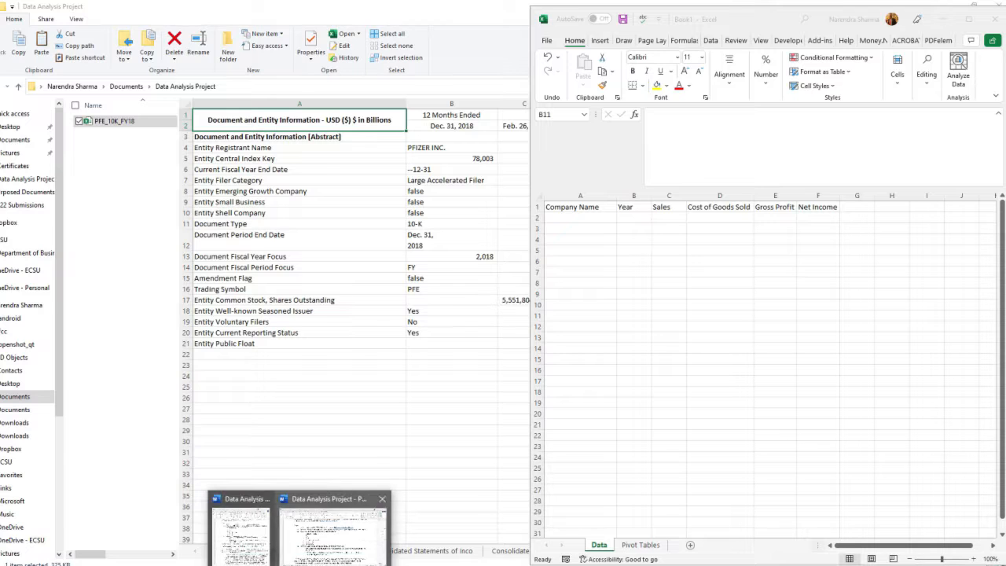
{"action": "left_click", "coordinate": [242, 534]}
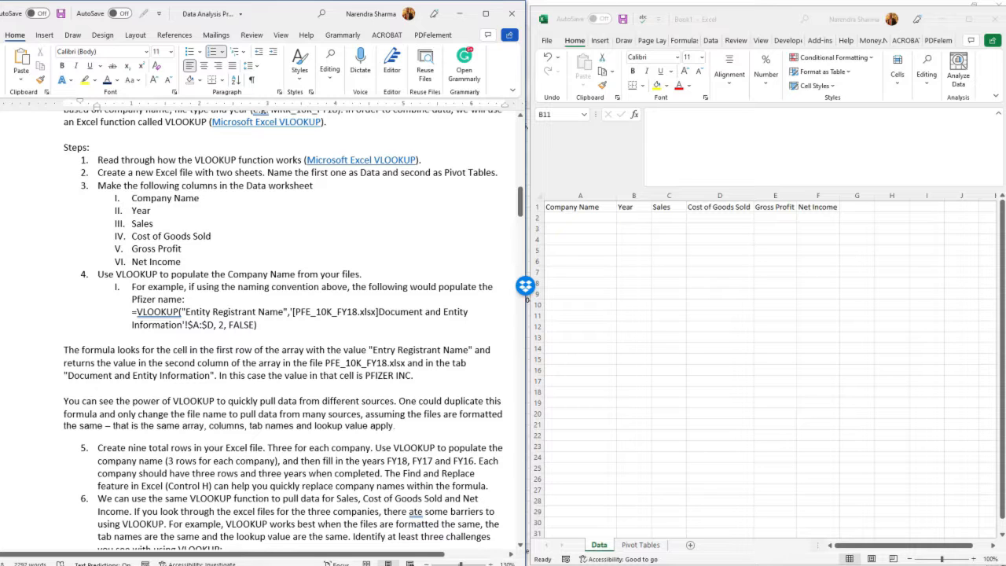
{"action": "left_click_drag", "start_coordinate": [261, 324], "coordinate": [132, 312]}
{"action": "key", "text": "ctrl+c"}
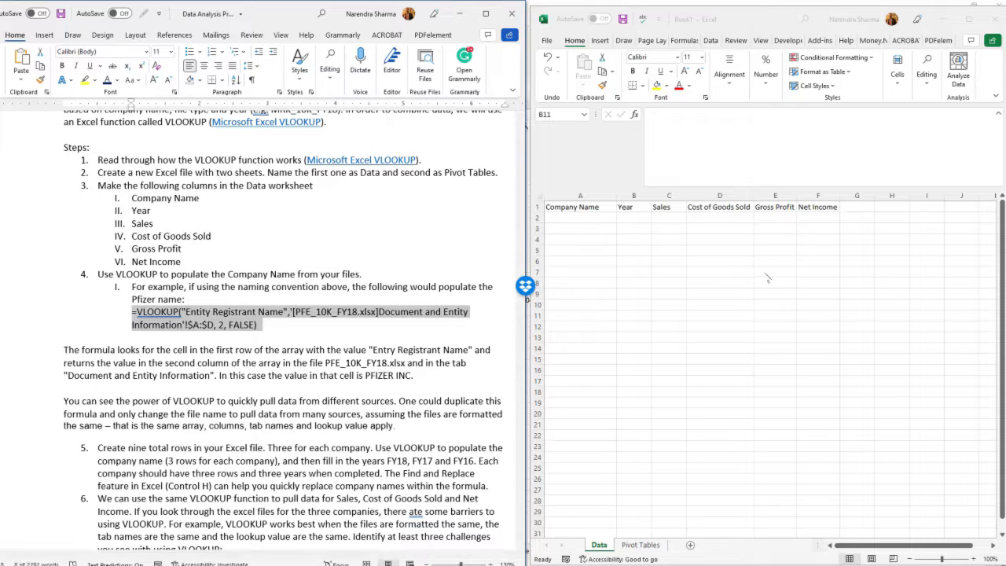
{"action": "left_click", "coordinate": [575, 213]}
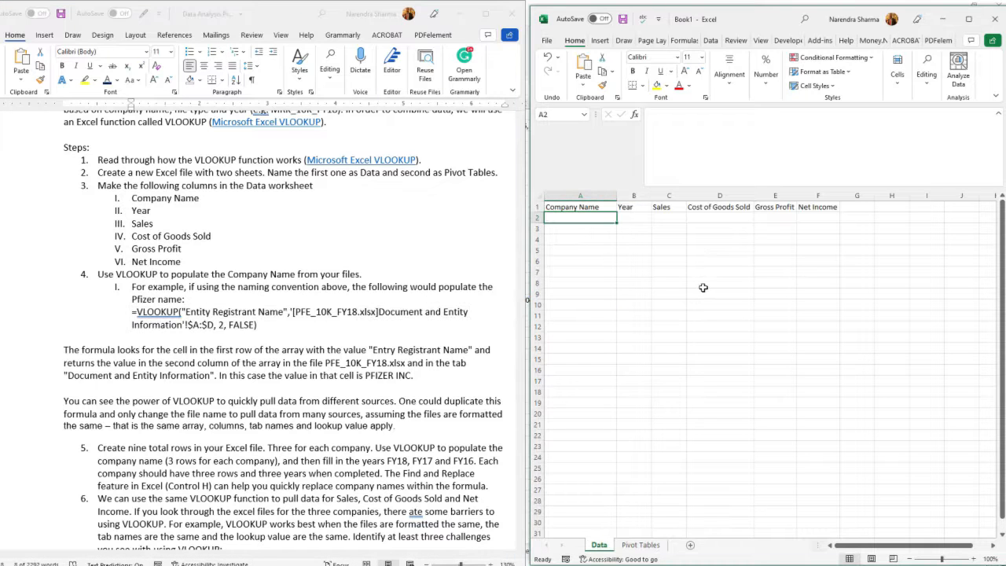
{"action": "key", "text": "ctrl+v"}
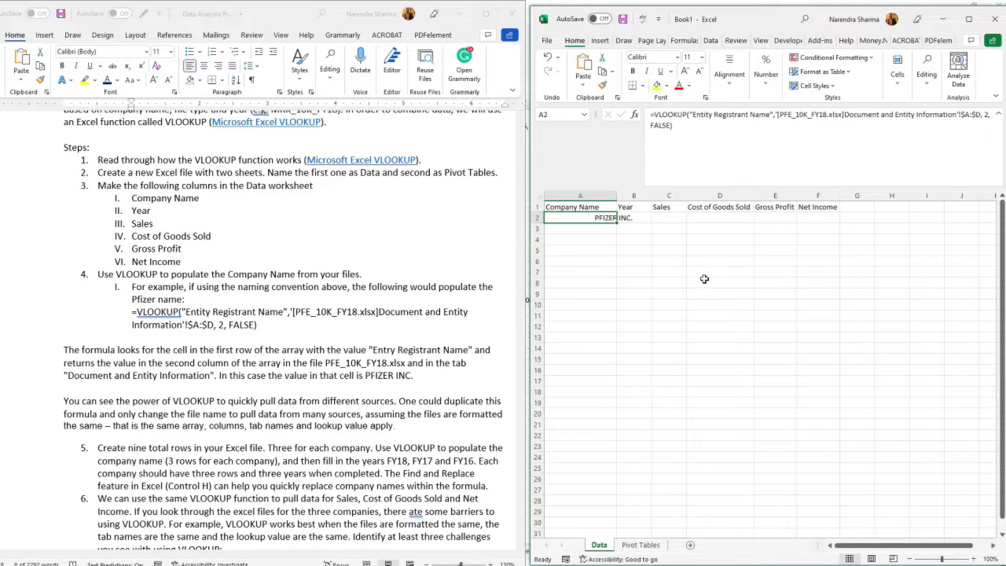
{"action": "left_click", "coordinate": [648, 282]}
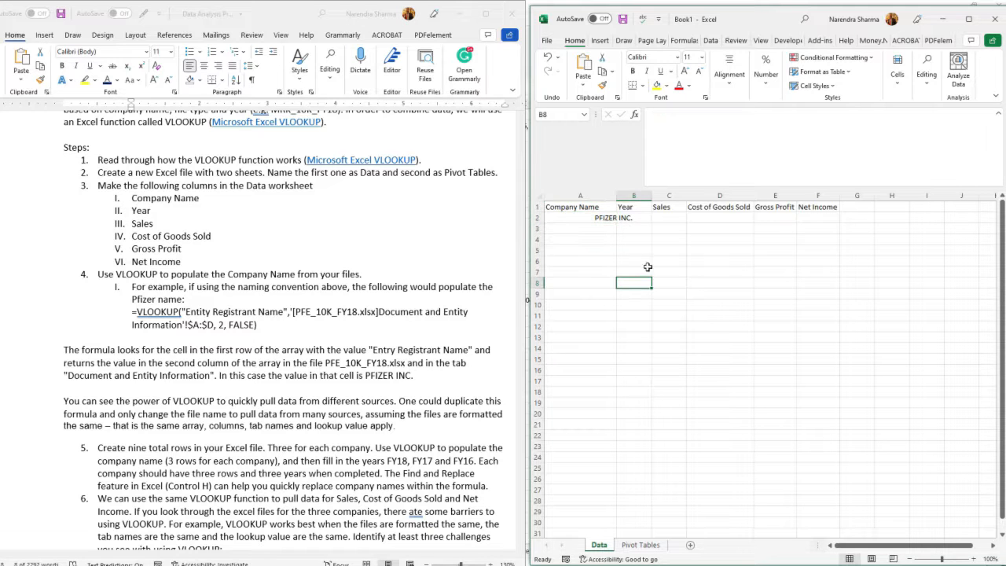
{"action": "left_click", "coordinate": [591, 216]}
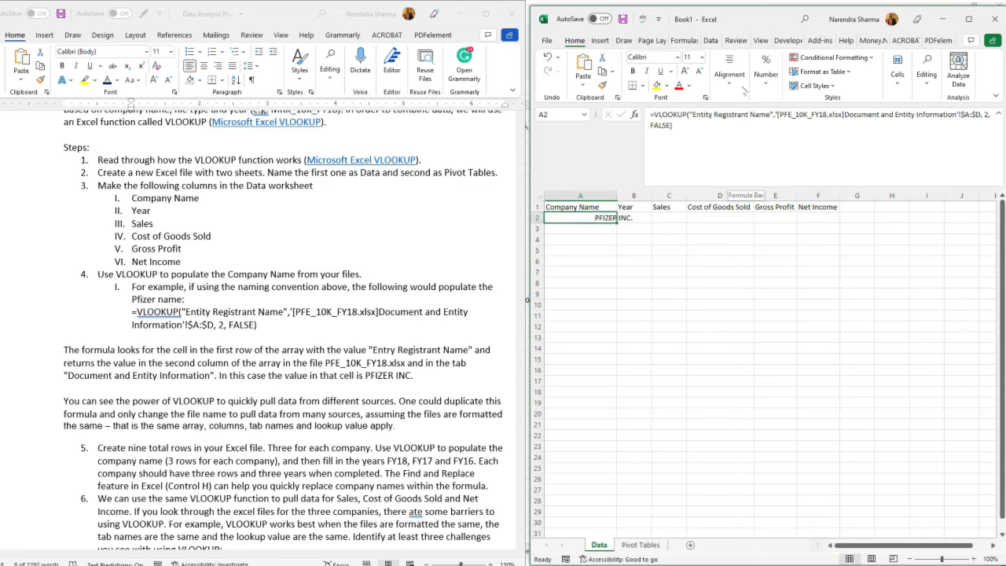
{"action": "left_click", "coordinate": [729, 72]}
{"action": "left_click", "coordinate": [719, 114]}
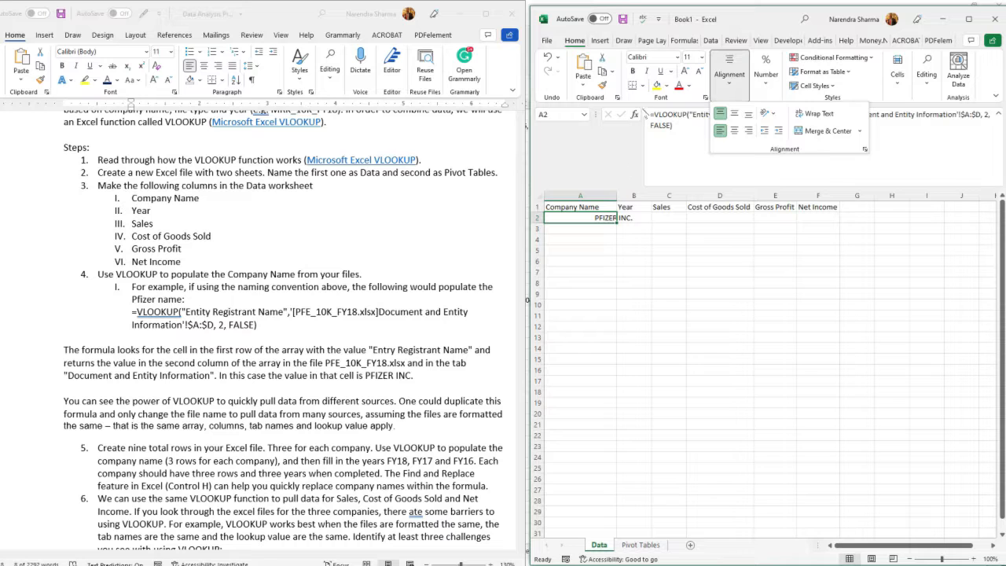
{"action": "left_click", "coordinate": [651, 117]}
{"action": "left_click", "coordinate": [652, 115]}
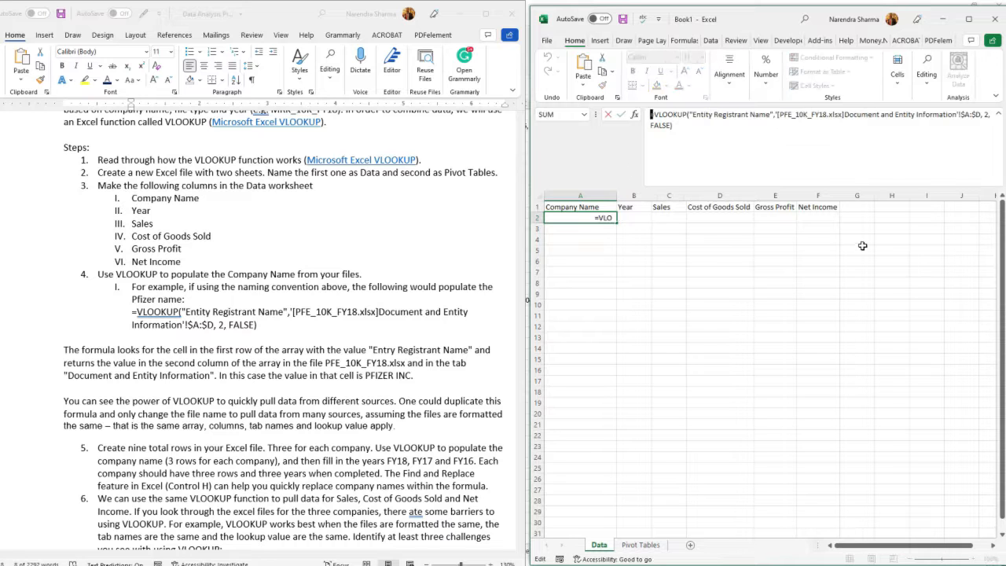
{"action": "key", "text": "Return"}
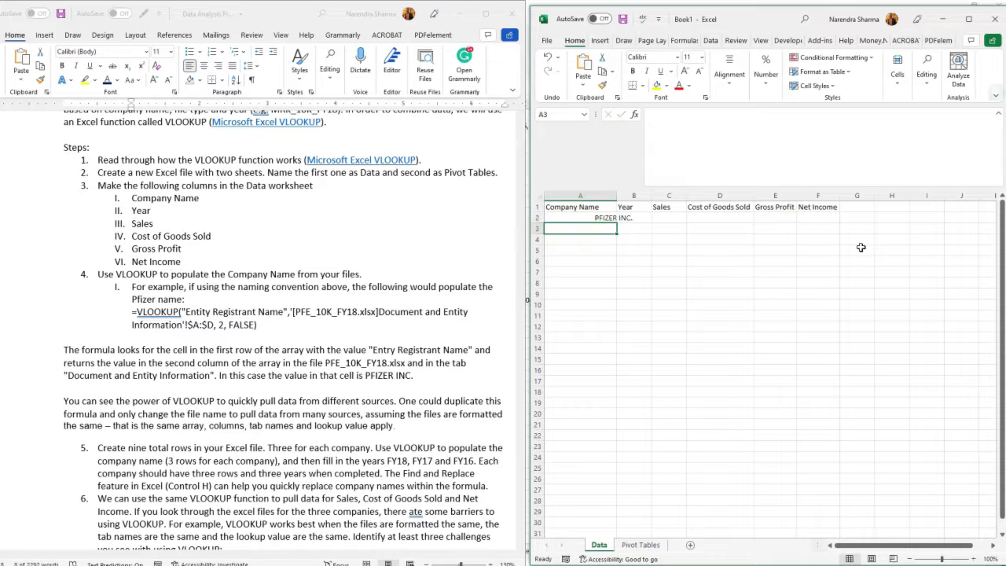
- Widen the Company Name column so the full Pfizer name fits inside cell A2
{"action": "left_click", "coordinate": [668, 337]}
{"action": "left_click_drag", "start_coordinate": [623, 196], "coordinate": [649, 197]}
{"action": "left_click", "coordinate": [621, 220]}
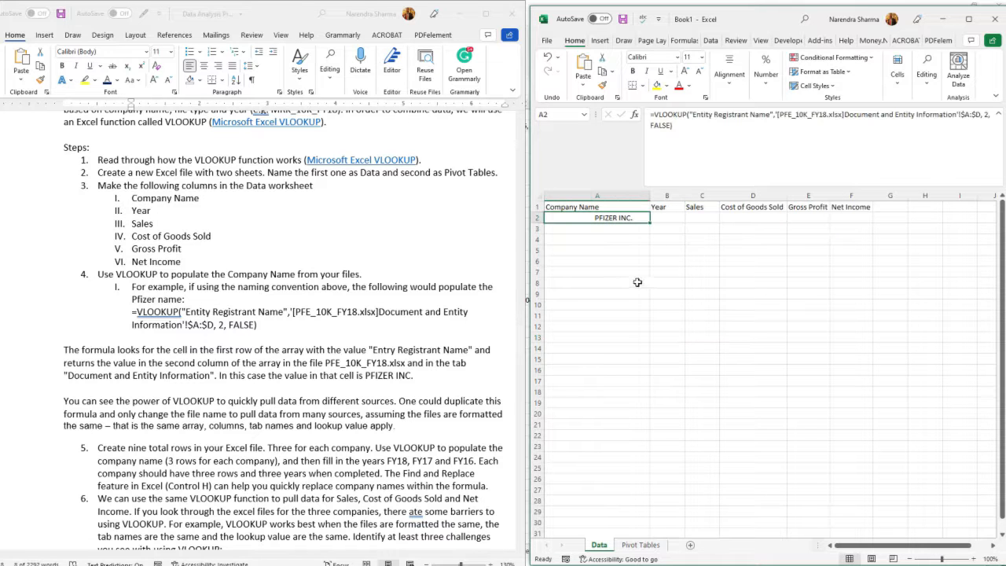
- Copy the Pfizer VLOOKUP formula from A2 into cells A3 and A4
{"action": "left_click", "coordinate": [619, 226]}
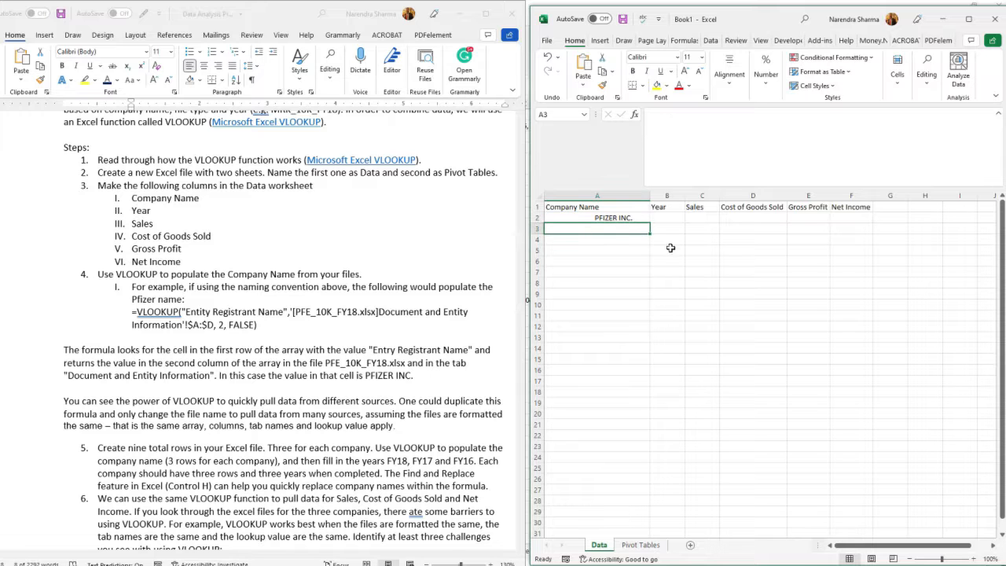
{"action": "left_click", "coordinate": [613, 218]}
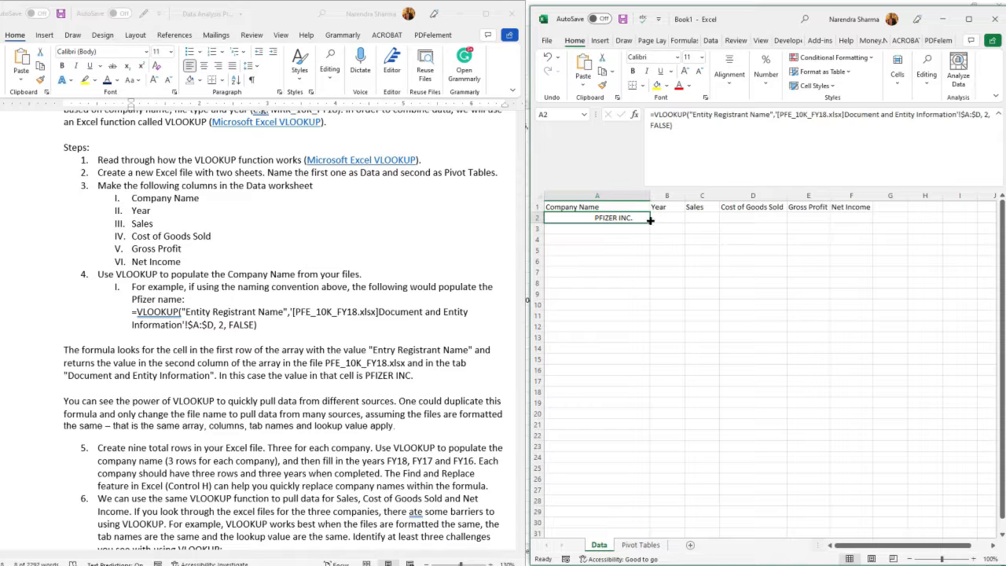
{"action": "left_click_drag", "start_coordinate": [650, 221], "coordinate": [650, 244]}
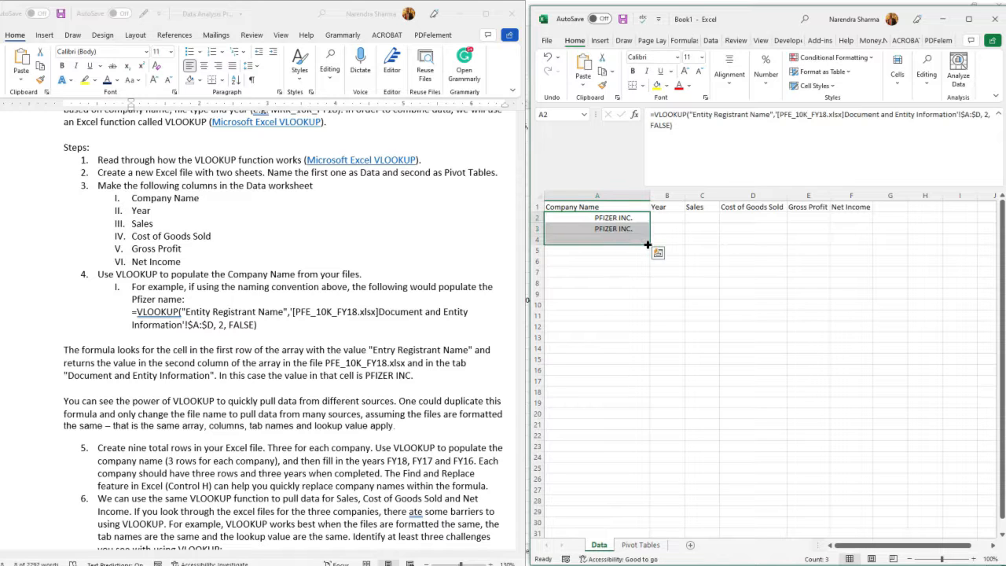
- Point the VLOOKUP formula in A3 to MRK_10K_FY18.xlsx without choosing a source file
{"action": "left_click", "coordinate": [622, 228]}
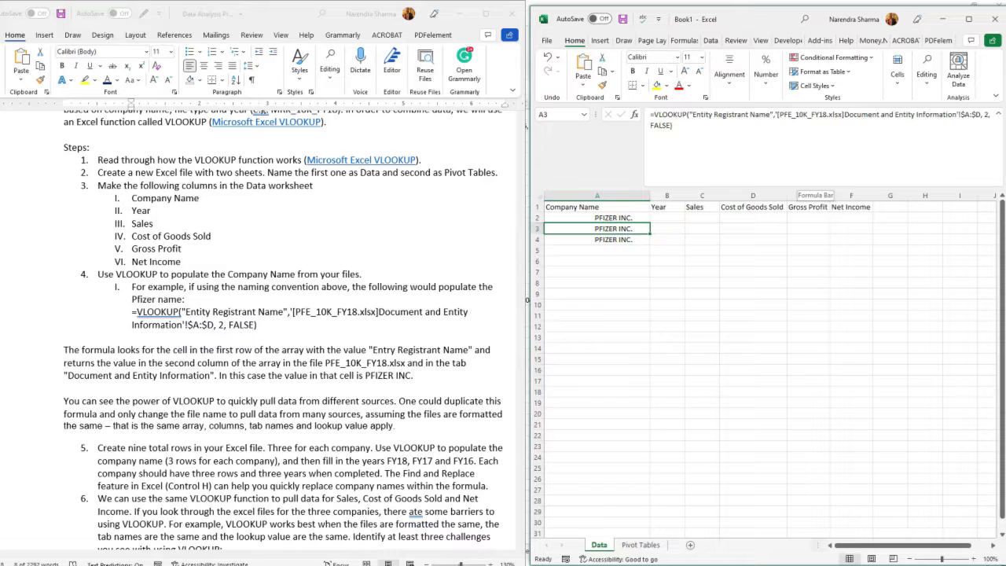
{"action": "left_click_drag", "start_coordinate": [776, 114], "coordinate": [879, 115]}
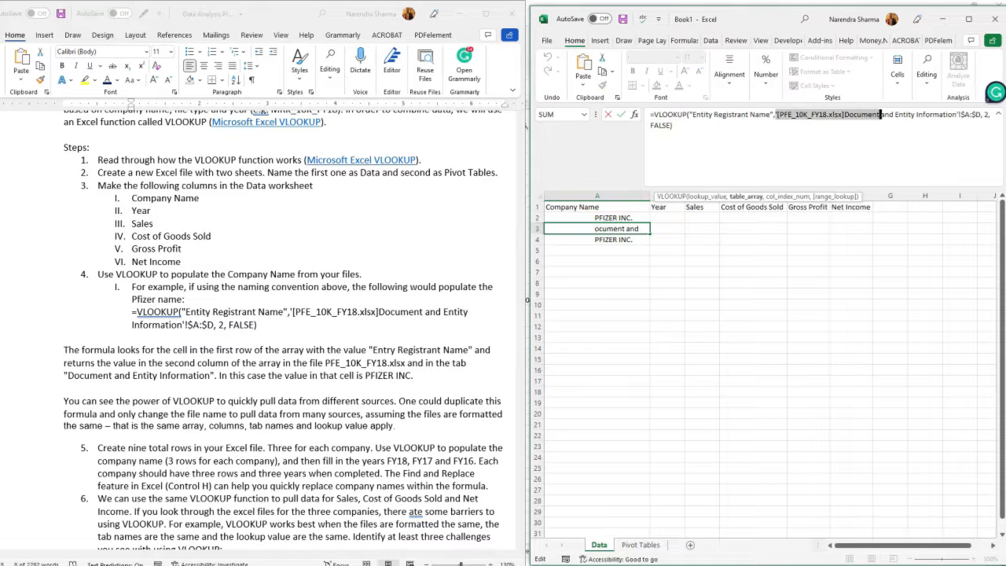
{"action": "left_click", "coordinate": [792, 114]}
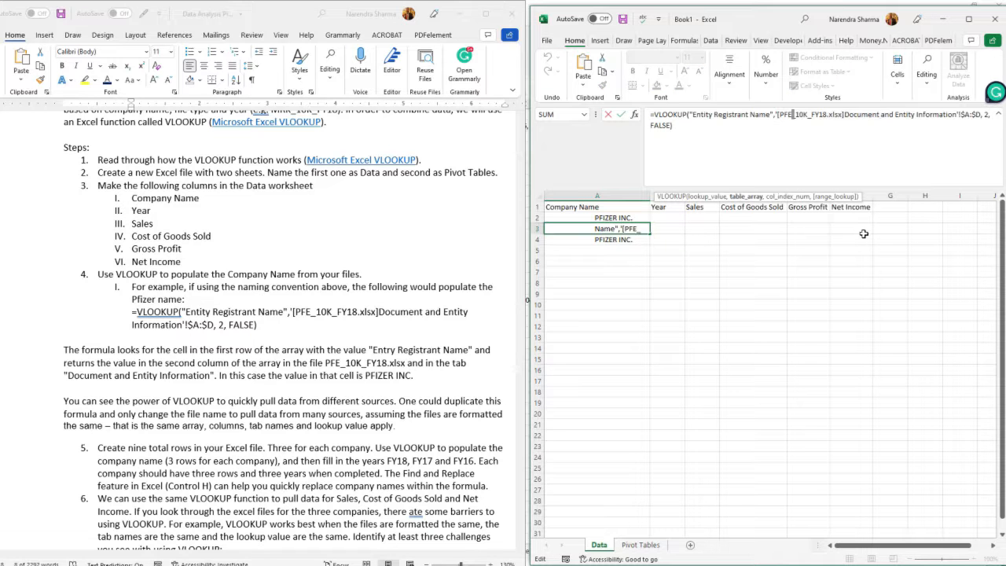
{"action": "key", "text": "BackSpace"}
{"action": "key", "text": "BackSpace"}
{"action": "key", "text": "BackSpace"}
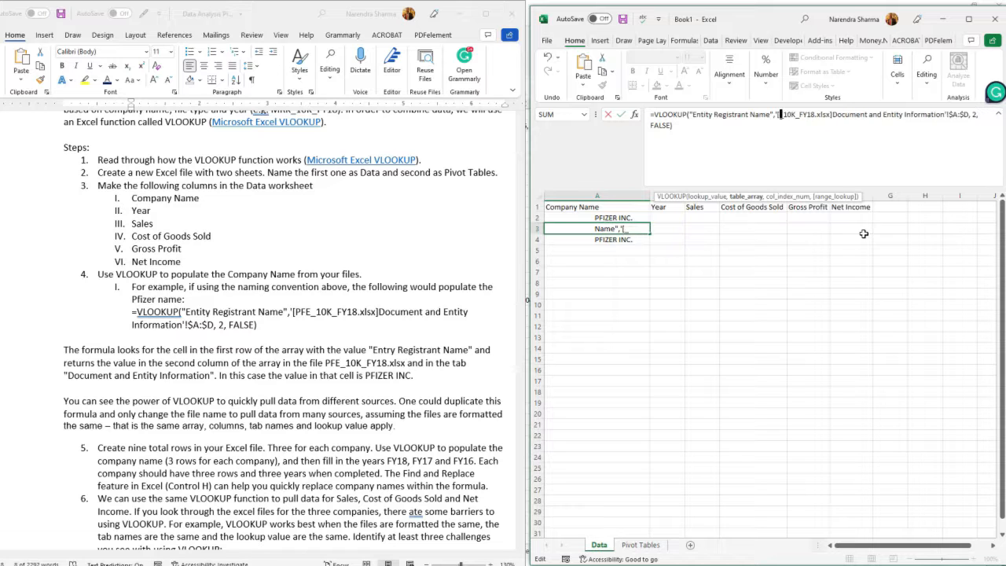
{"action": "type", "text": "MRK"}
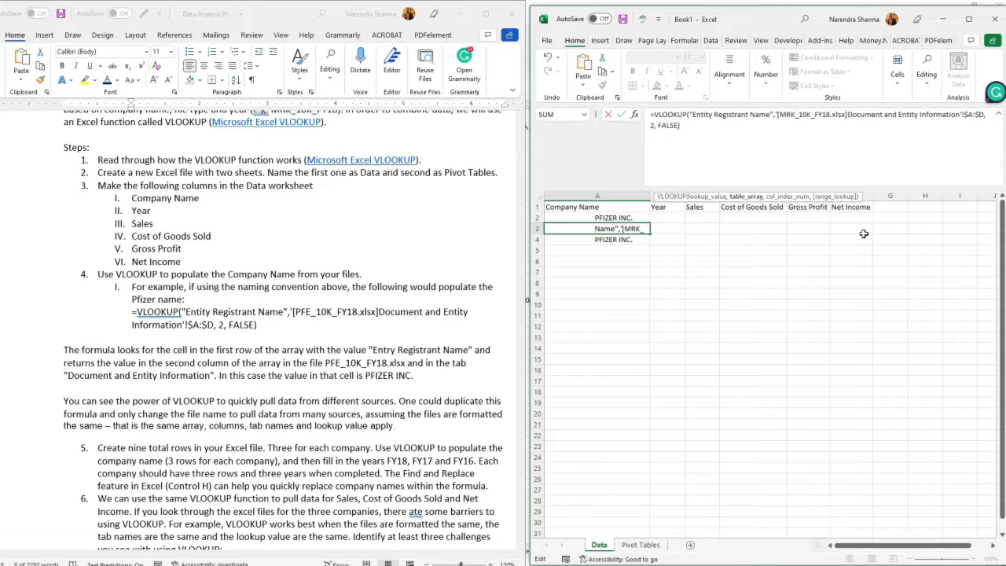
{"action": "key", "text": "Return"}
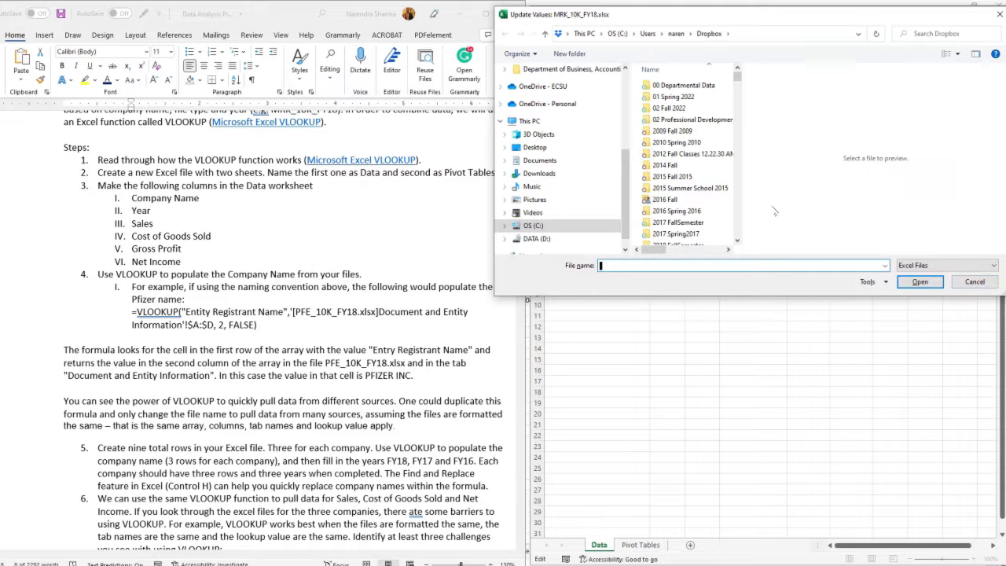
{"action": "left_click", "coordinate": [974, 281]}
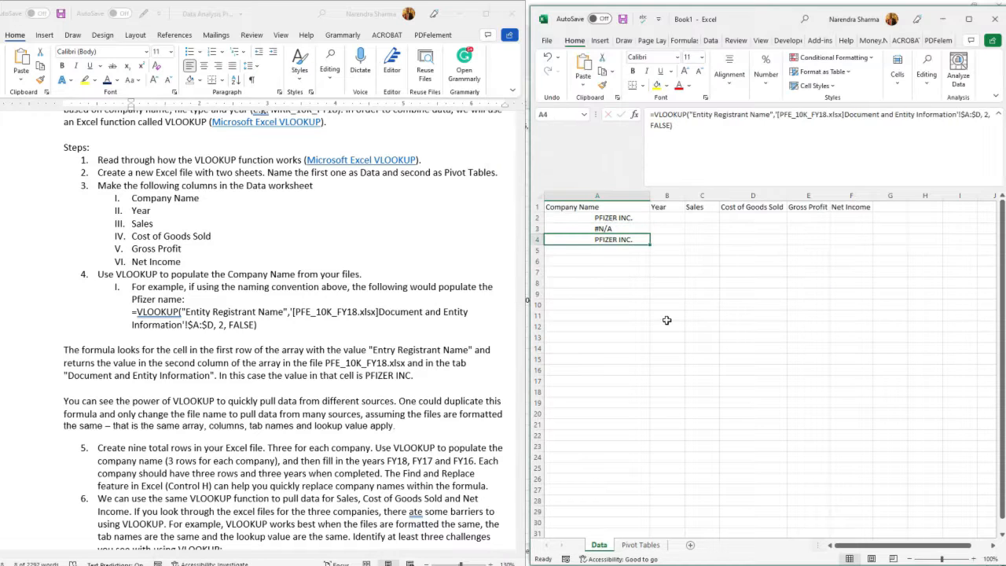
{"action": "left_click", "coordinate": [611, 227]}
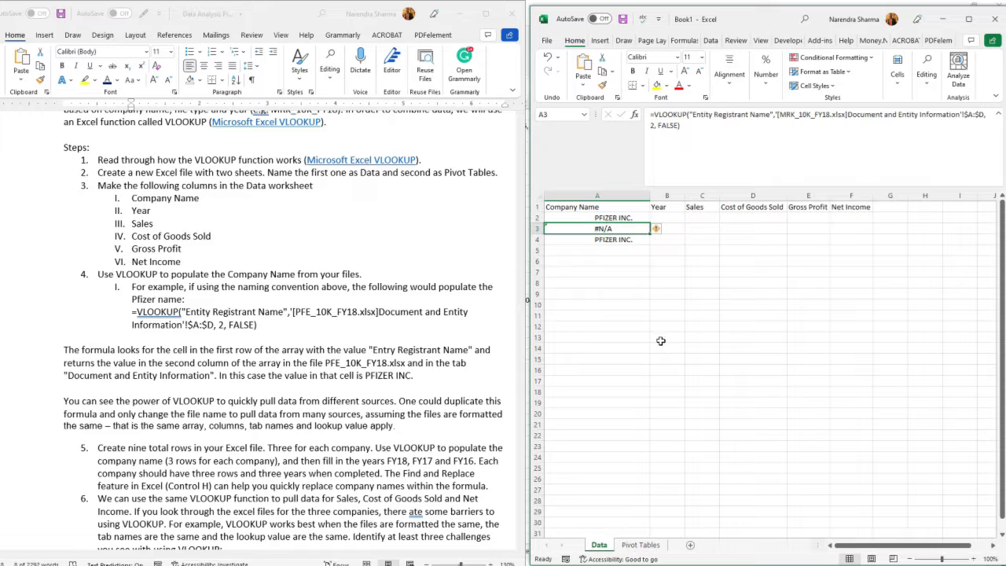
- Point the VLOOKUP formula in A4 to JNJ_10K_FY18.xlsx without choosing a source file
{"action": "left_click", "coordinate": [614, 240]}
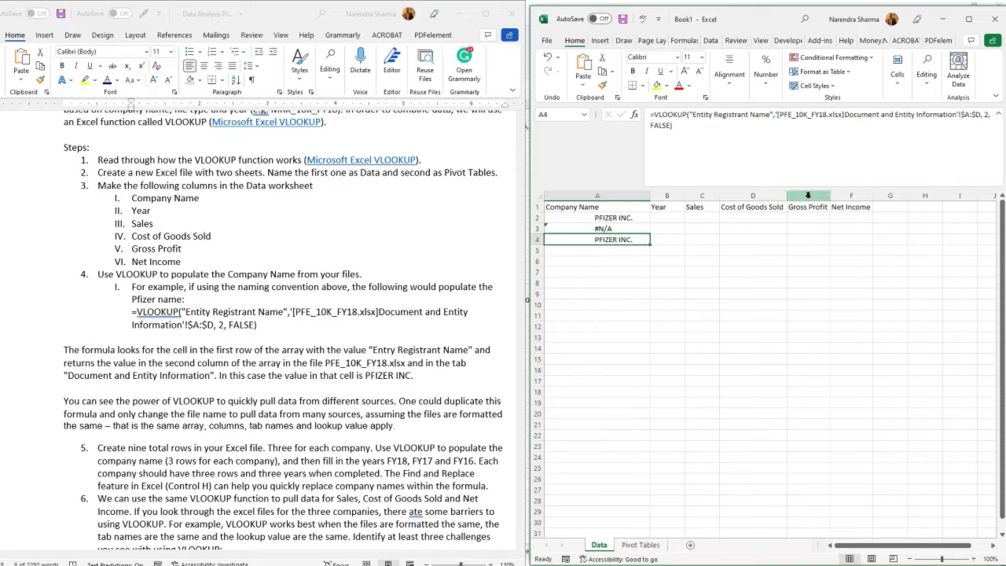
{"action": "left_click", "coordinate": [793, 114]}
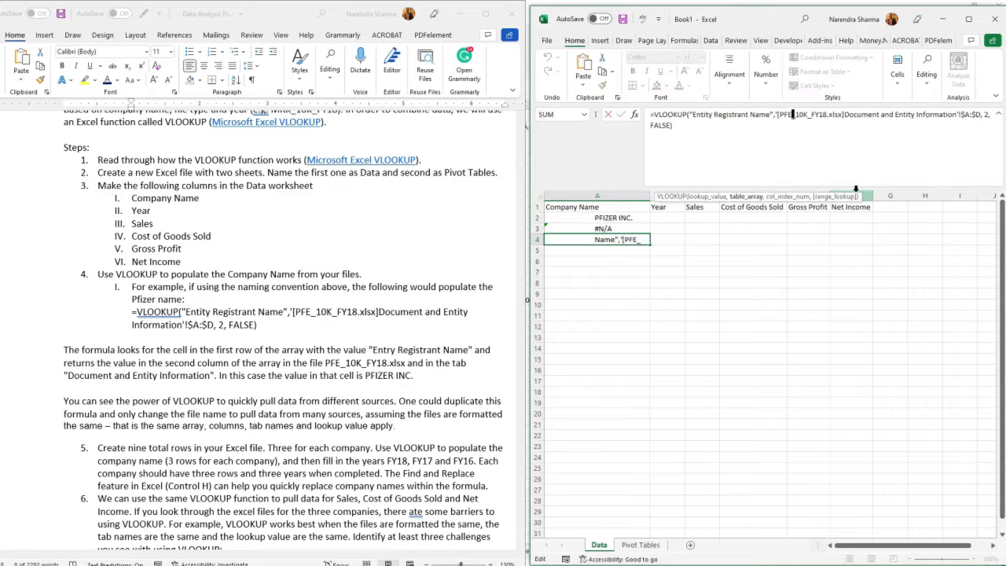
{"action": "key", "text": "BackSpace"}
{"action": "key", "text": "BackSpace"}
{"action": "key", "text": "BackSpace"}
{"action": "key", "text": "BackSpace"}
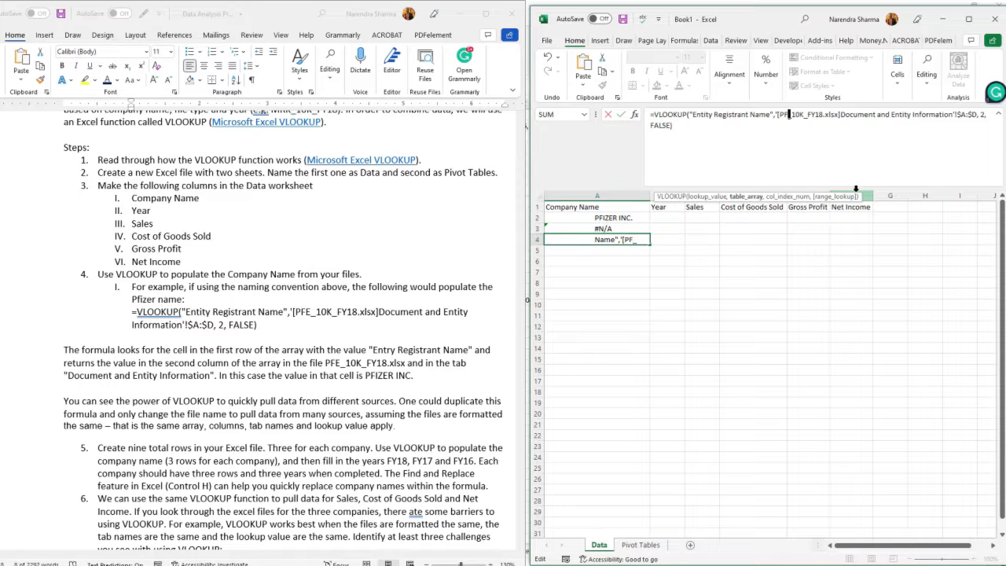
{"action": "type", "text": "JNJ"}
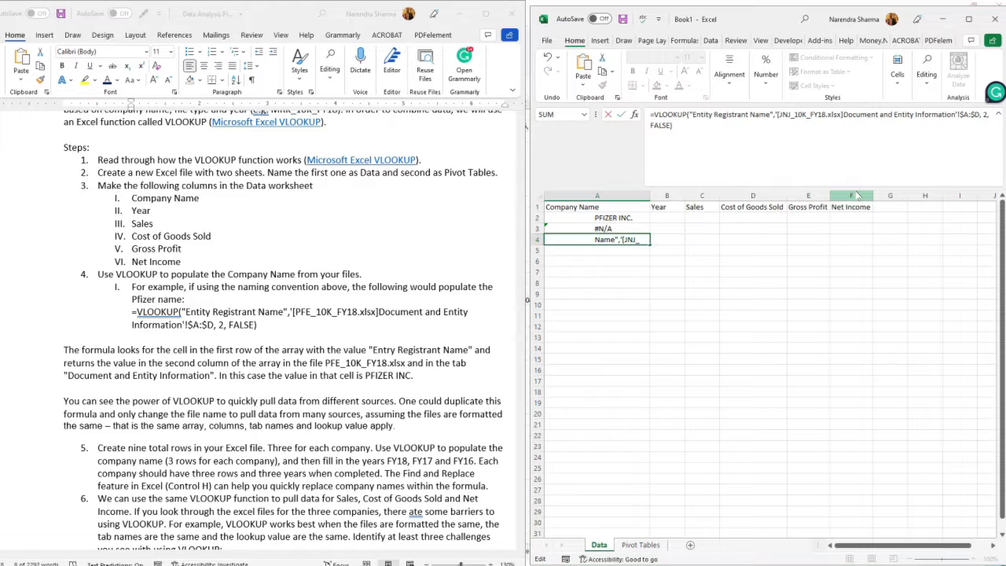
{"action": "key", "text": "Return"}
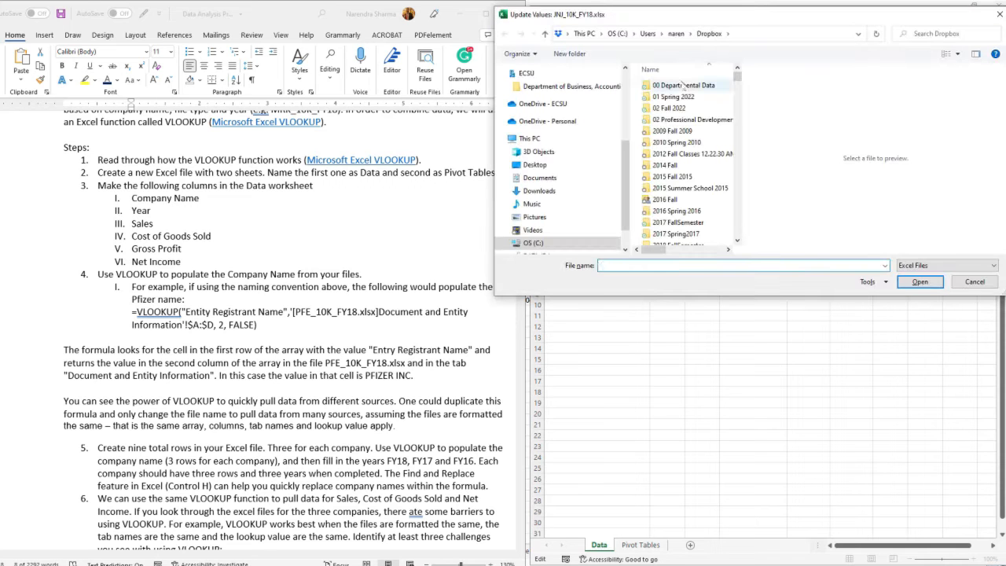
{"action": "left_click", "coordinate": [975, 283]}
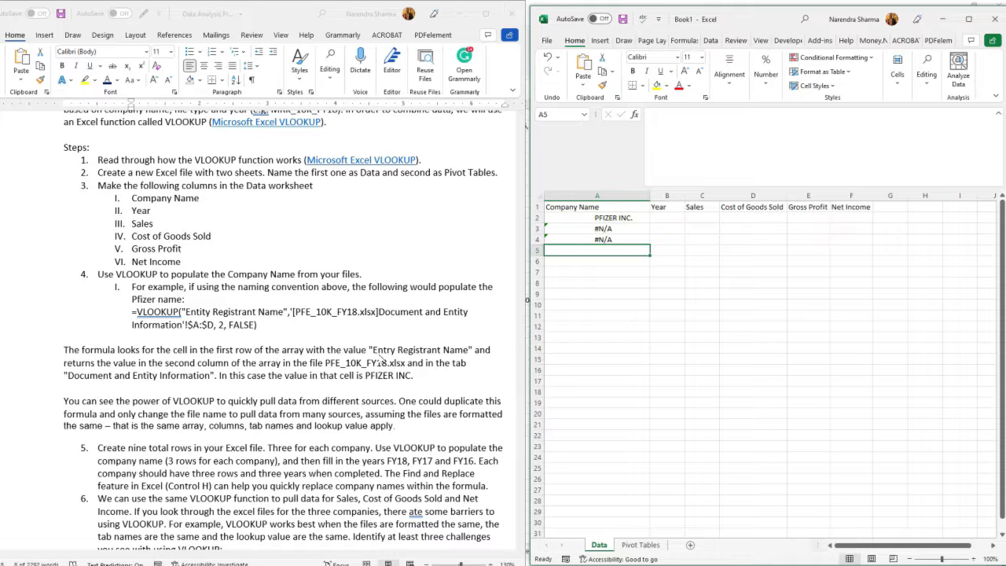
- Check instruction steps 5 and 6, and replace the formulas in A3 and A4 with the Pfizer VLOOKUP formula from A2
{"action": "scroll", "coordinate": [351, 361], "scroll_direction": "down", "scroll_amount": 2}
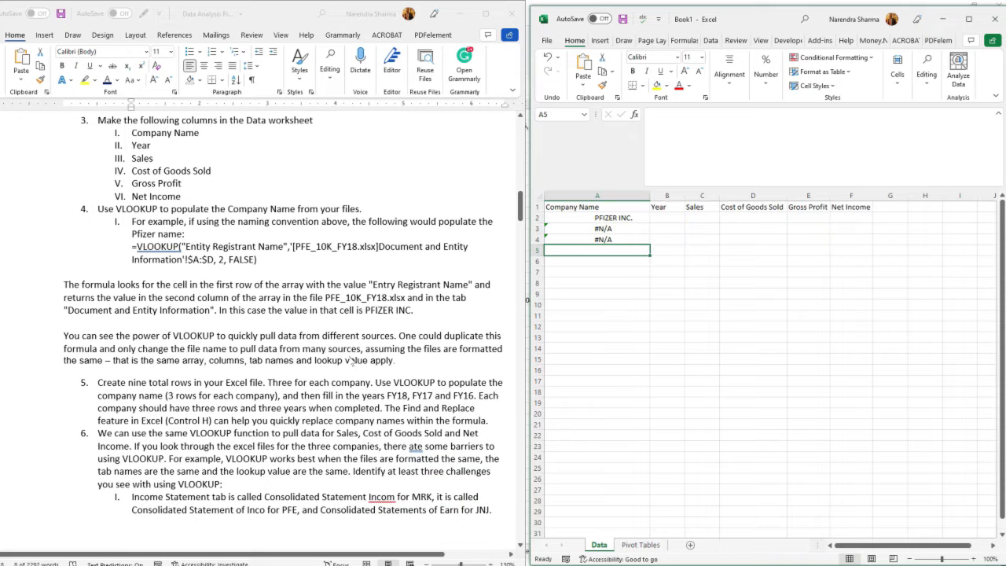
{"action": "scroll", "coordinate": [352, 361], "scroll_direction": "down", "scroll_amount": 2}
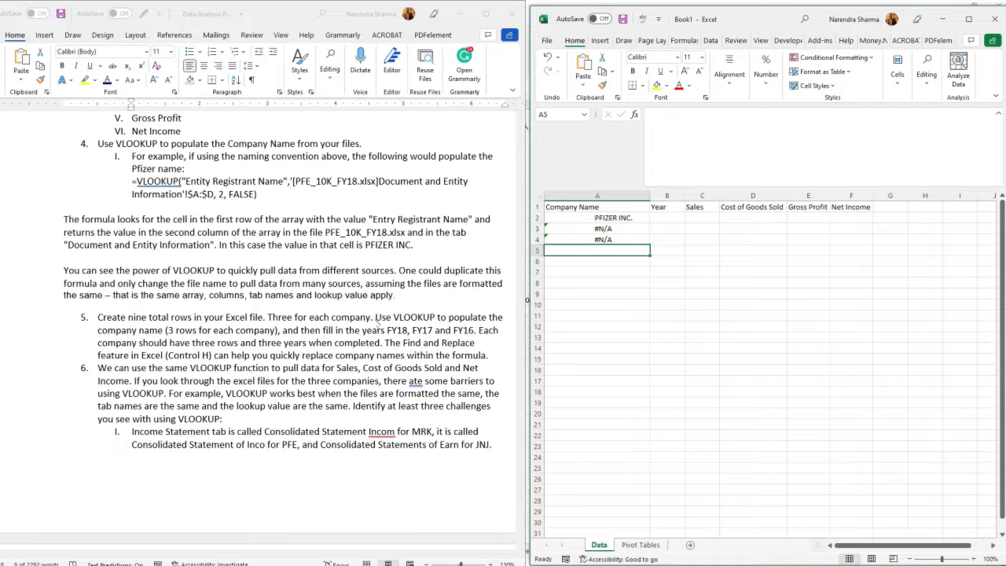
{"action": "scroll", "coordinate": [249, 333], "scroll_direction": "down", "scroll_amount": 5}
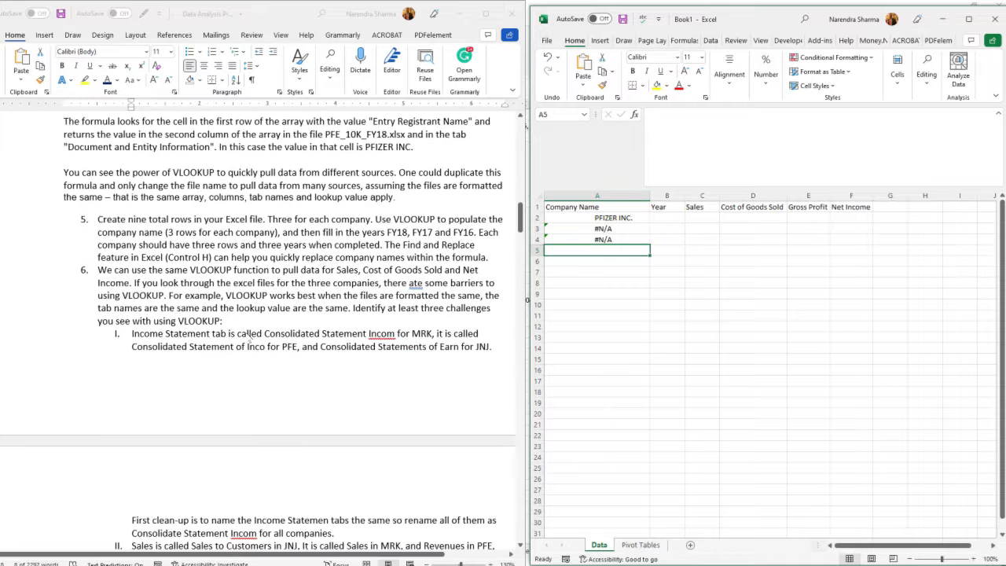
{"action": "scroll", "coordinate": [249, 338], "scroll_direction": "up", "scroll_amount": 2}
{"action": "scroll", "coordinate": [249, 338], "scroll_direction": "up", "scroll_amount": 2}
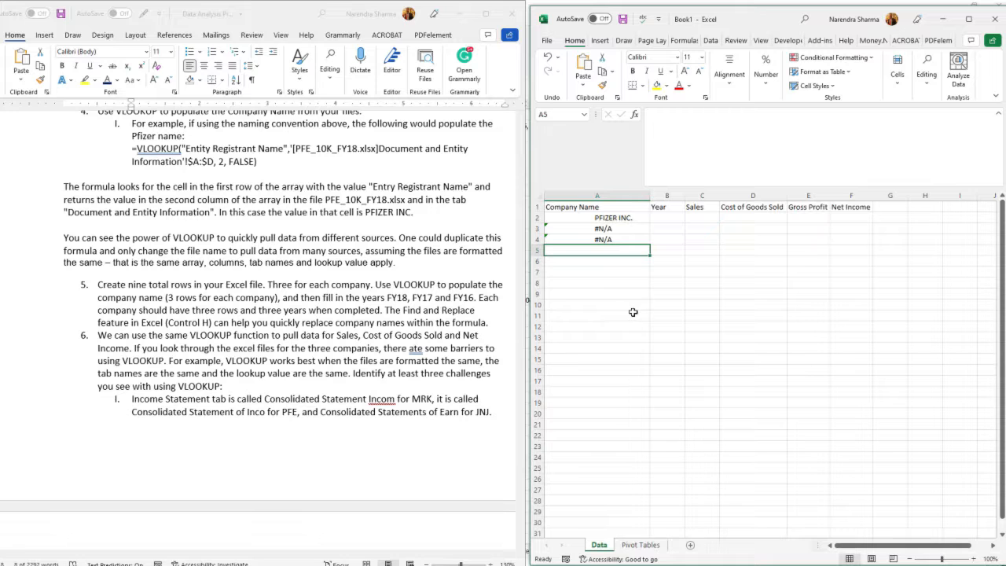
{"action": "left_click", "coordinate": [621, 215]}
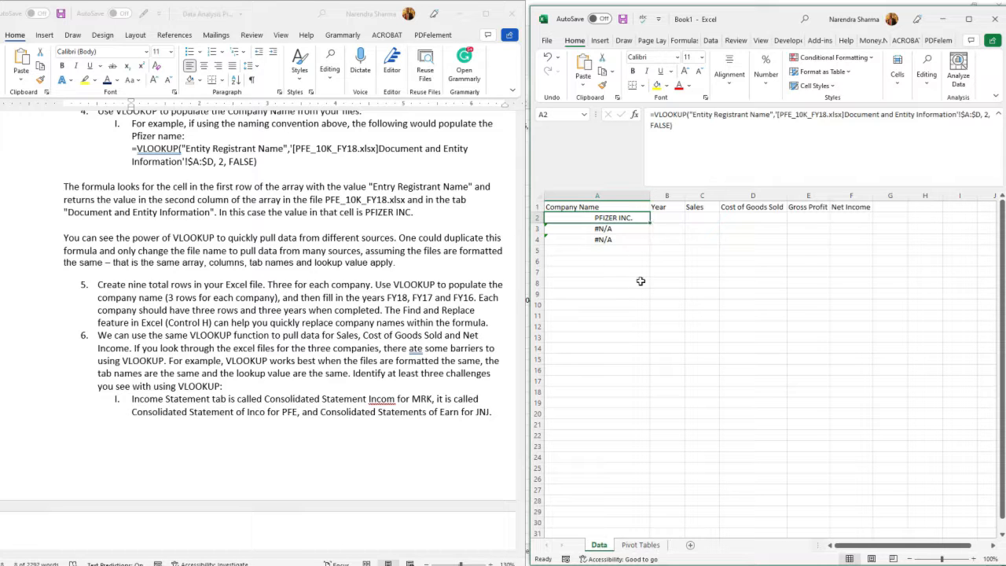
{"action": "left_click_drag", "start_coordinate": [648, 223], "coordinate": [647, 240]}
{"action": "left_click", "coordinate": [699, 294]}
- Enter the years FY2018, FY2017 and FY2016 for the three Pfizer rows in cells B2 to B4
{"action": "left_click", "coordinate": [667, 218]}
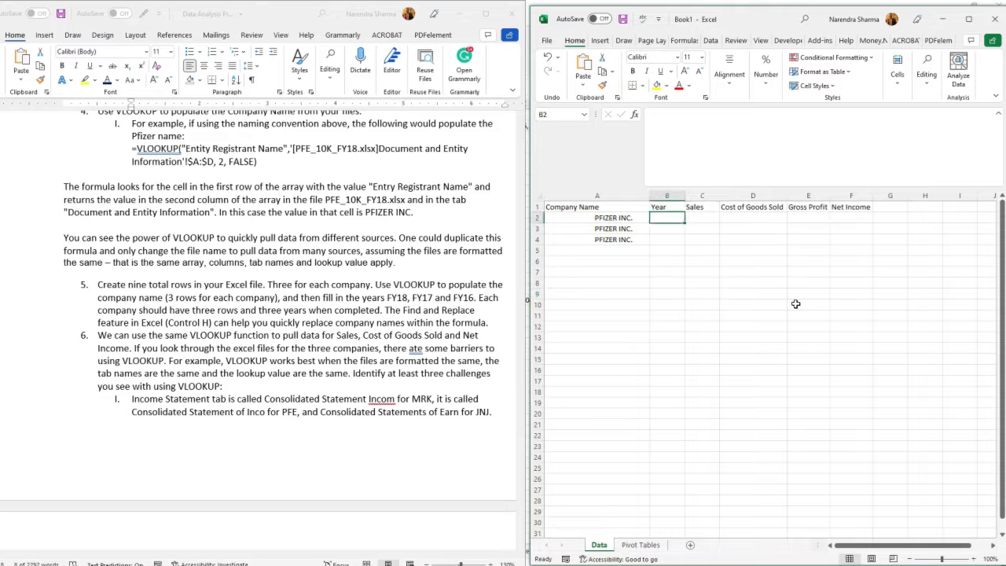
{"action": "type", "text": "F"}
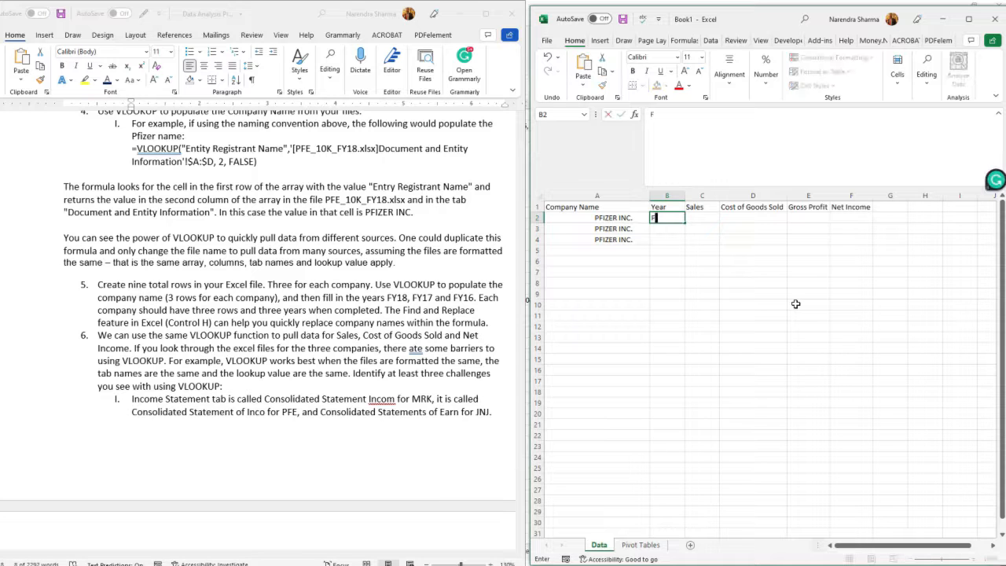
{"action": "type", "text": "Y2018"}
{"action": "key", "text": "Return"}
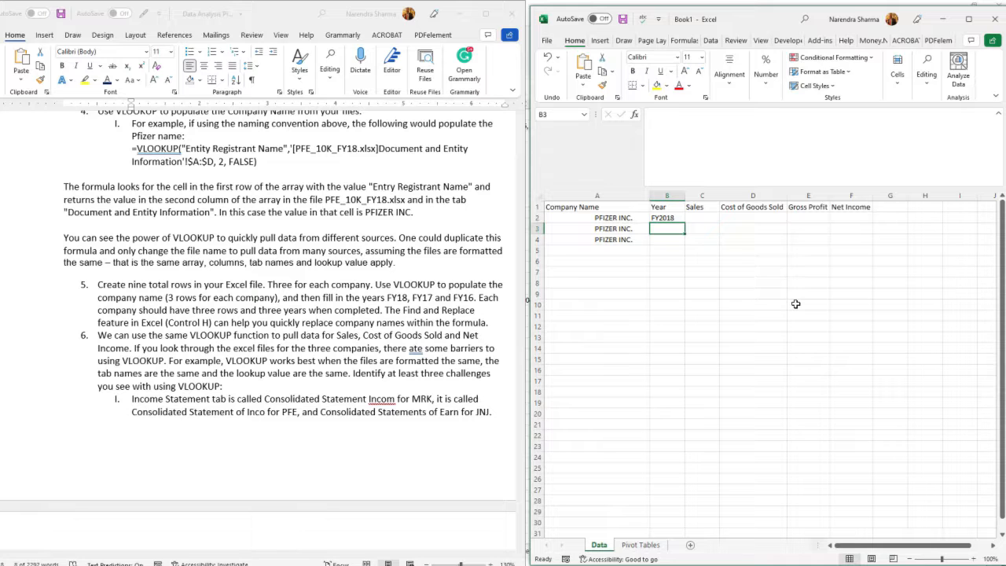
{"action": "type", "text": "FY"}
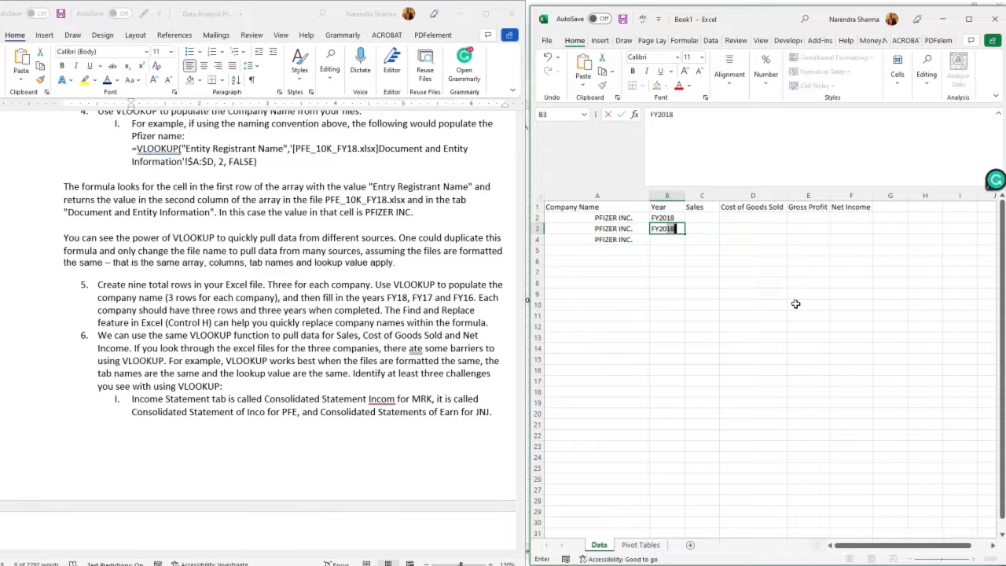
{"action": "type", "text": "2017"}
{"action": "key", "text": "Return"}
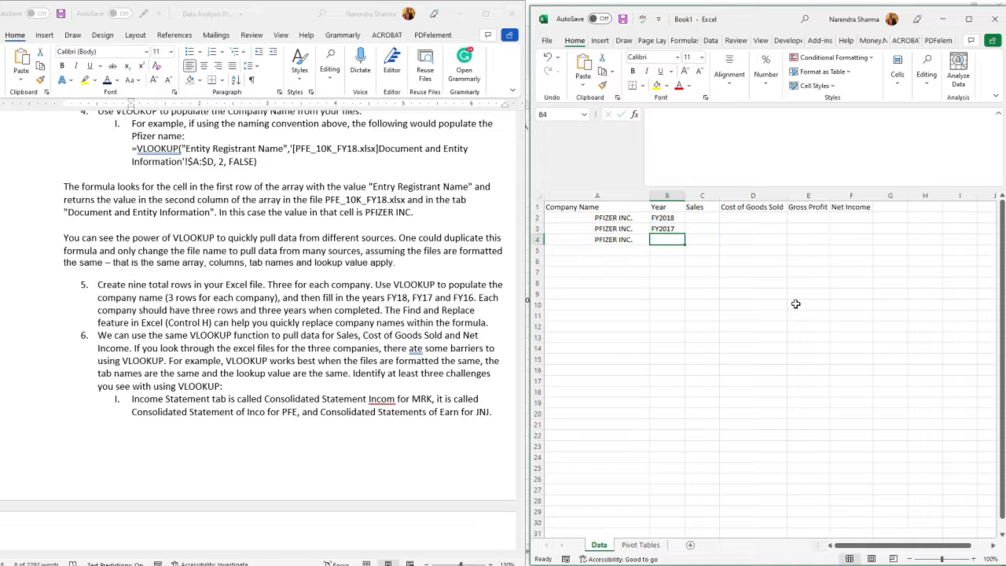
{"action": "type", "text": "FY"}
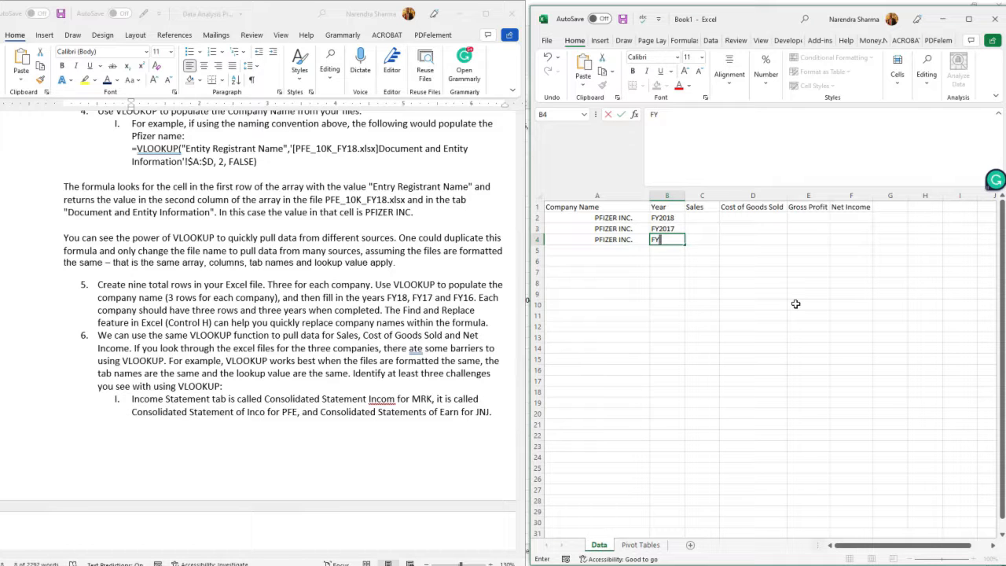
{"action": "type", "text": "2016"}
- Shorten the Pfizer year labels in cells B2 to B4 to FY18, FY17 and FY16
{"action": "left_click", "coordinate": [664, 217]}
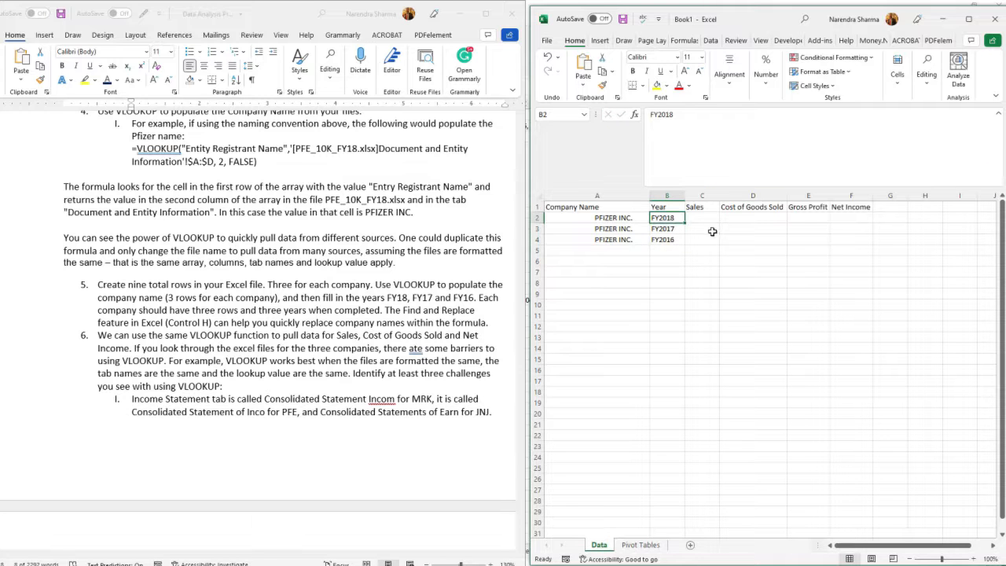
{"action": "left_click", "coordinate": [667, 115]}
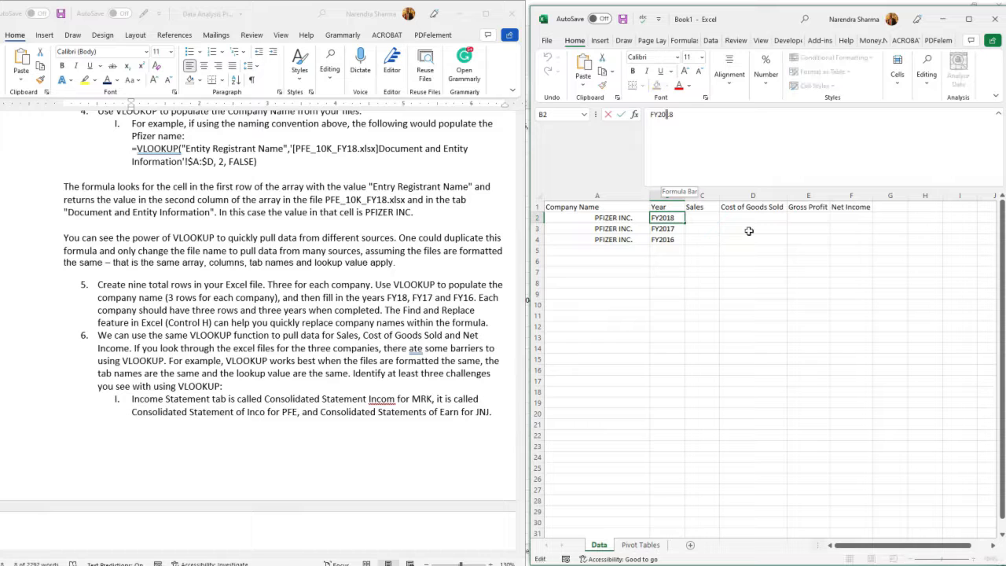
{"action": "key", "text": "BackSpace"}
{"action": "key", "text": "BackSpace"}
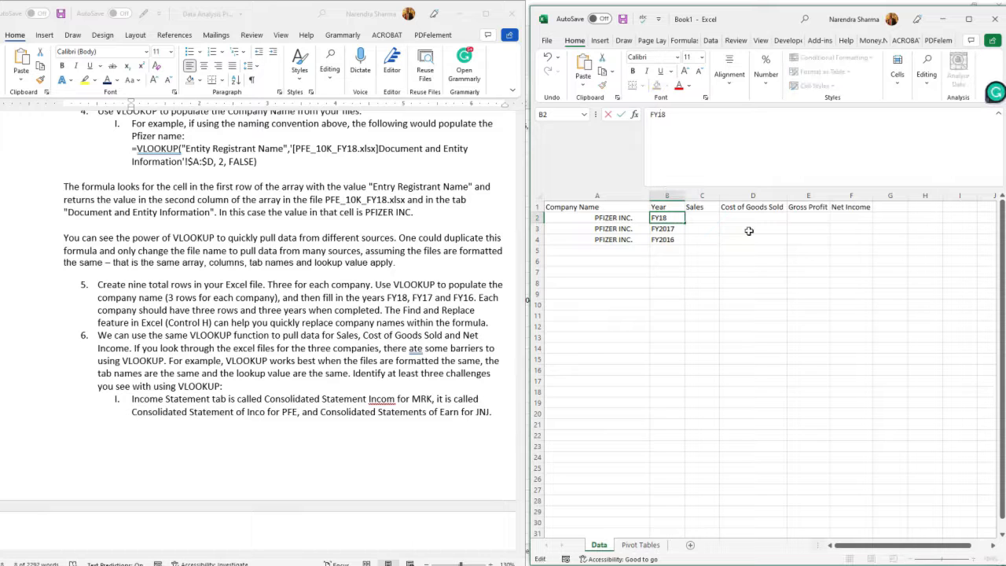
{"action": "key", "text": "Return"}
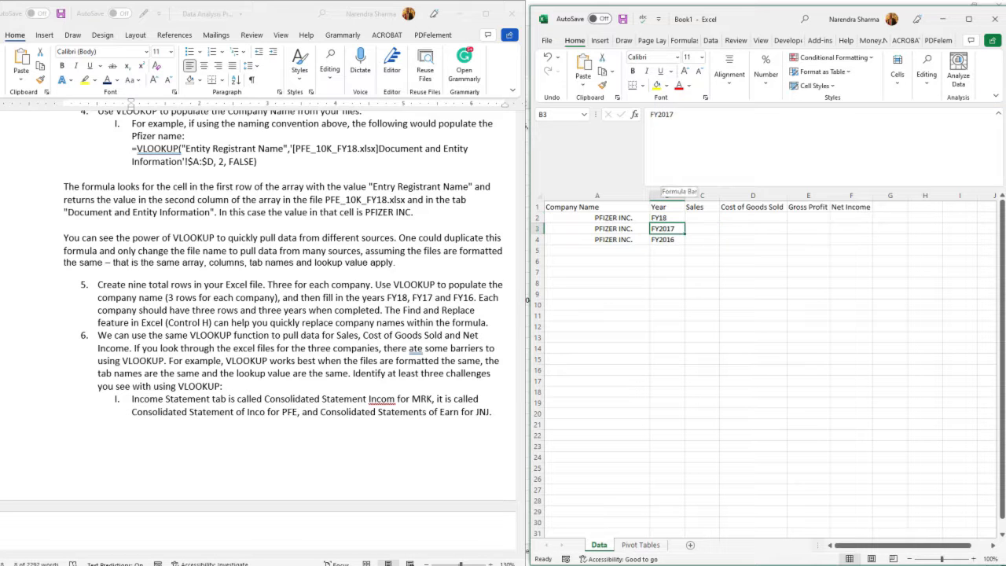
{"action": "left_click", "coordinate": [666, 185]}
{"action": "key", "text": "BackSpace"}
{"action": "key", "text": "BackSpace"}
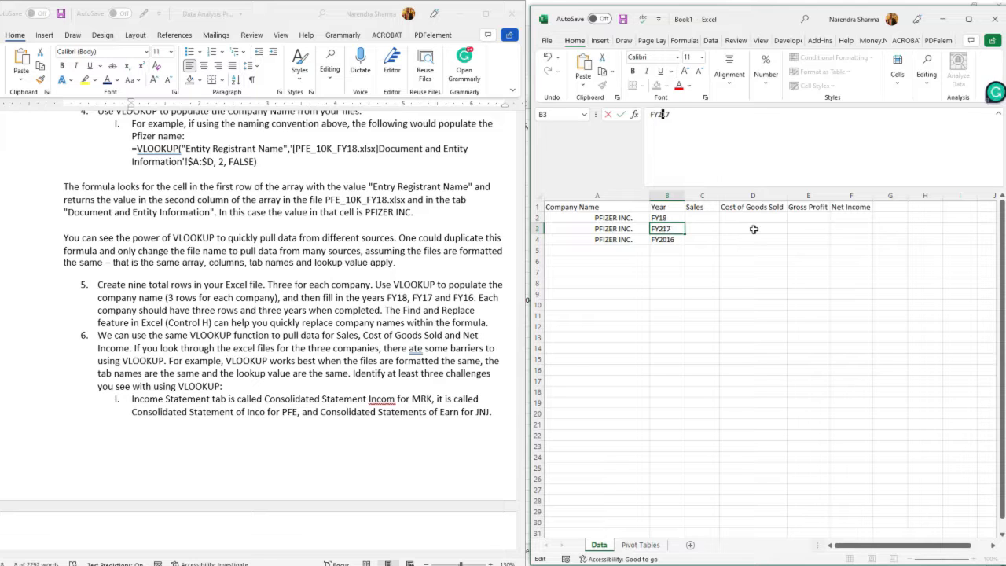
{"action": "key", "text": "Return"}
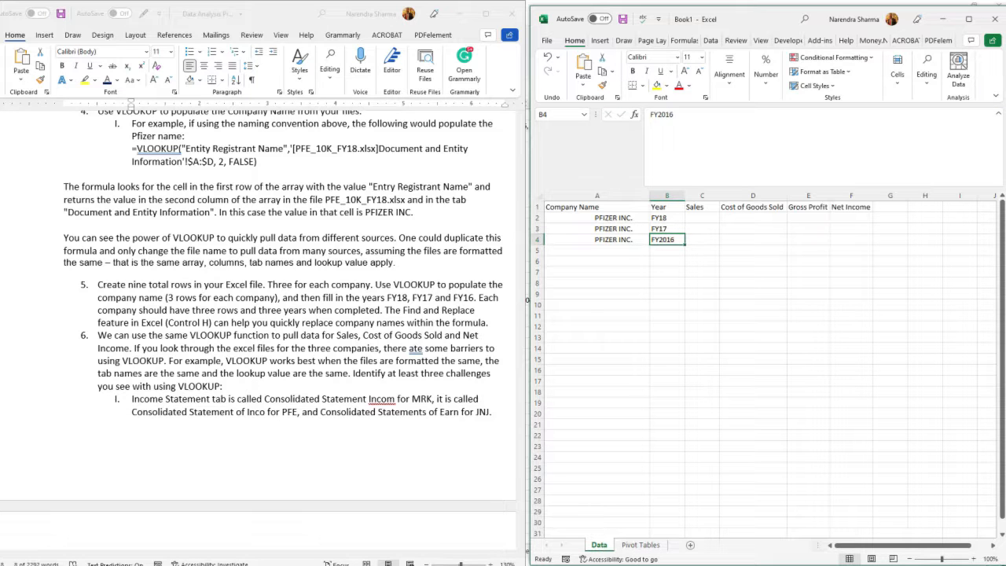
{"action": "left_click", "coordinate": [666, 113]}
{"action": "key", "text": "BackSpace"}
{"action": "key", "text": "BackSpace"}
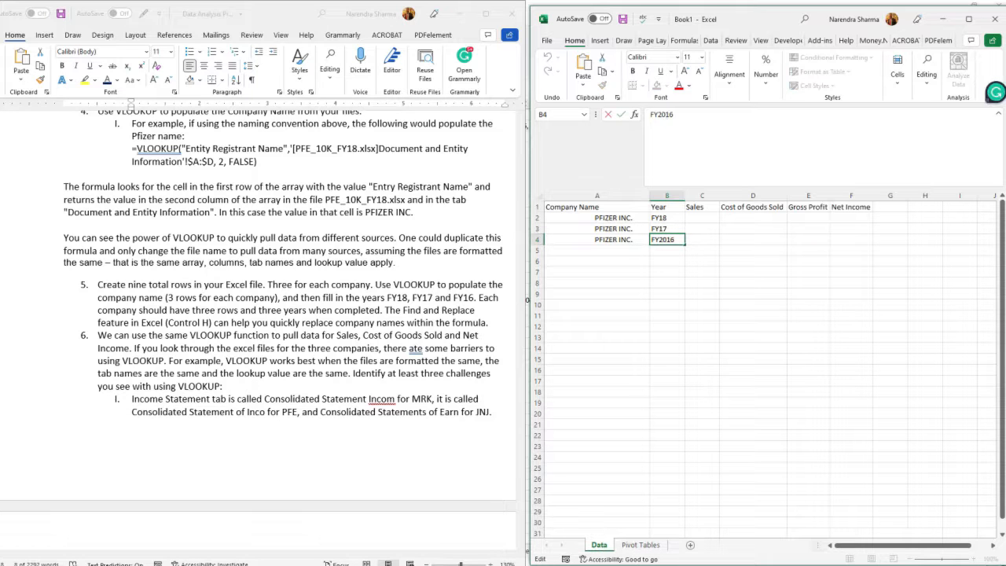
{"action": "key", "text": "Return"}
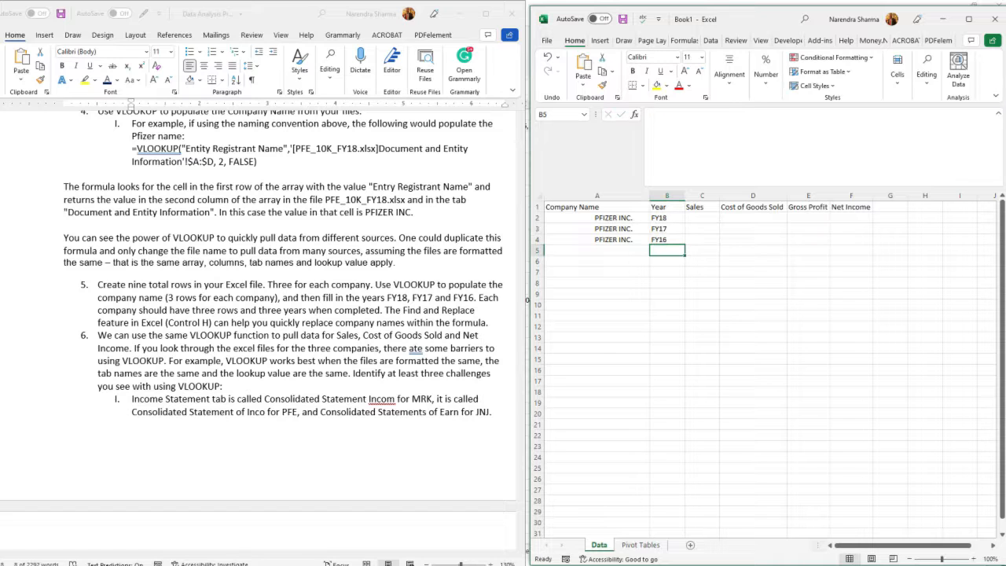
{"action": "left_click", "coordinate": [738, 273]}
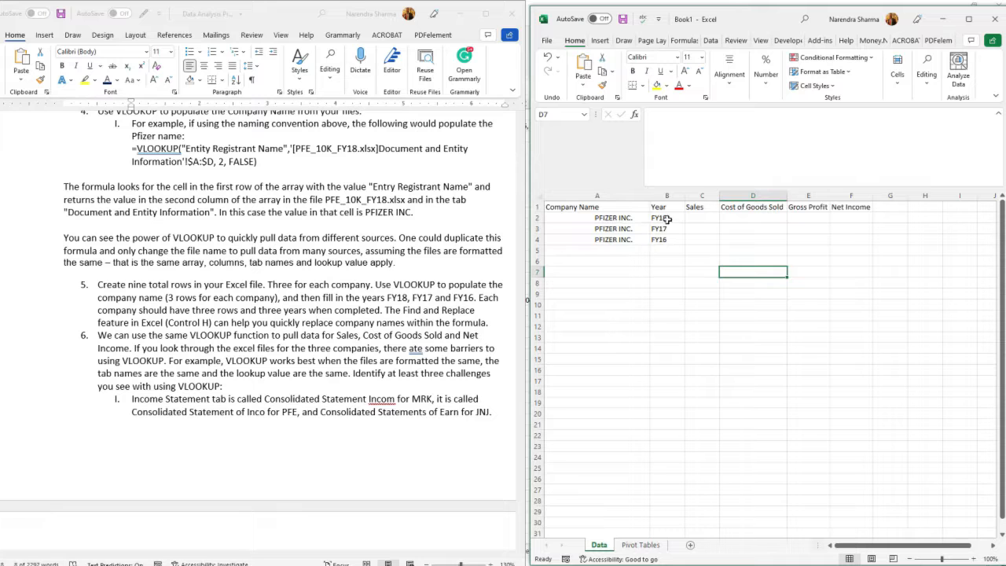
{"action": "left_click", "coordinate": [622, 238]}
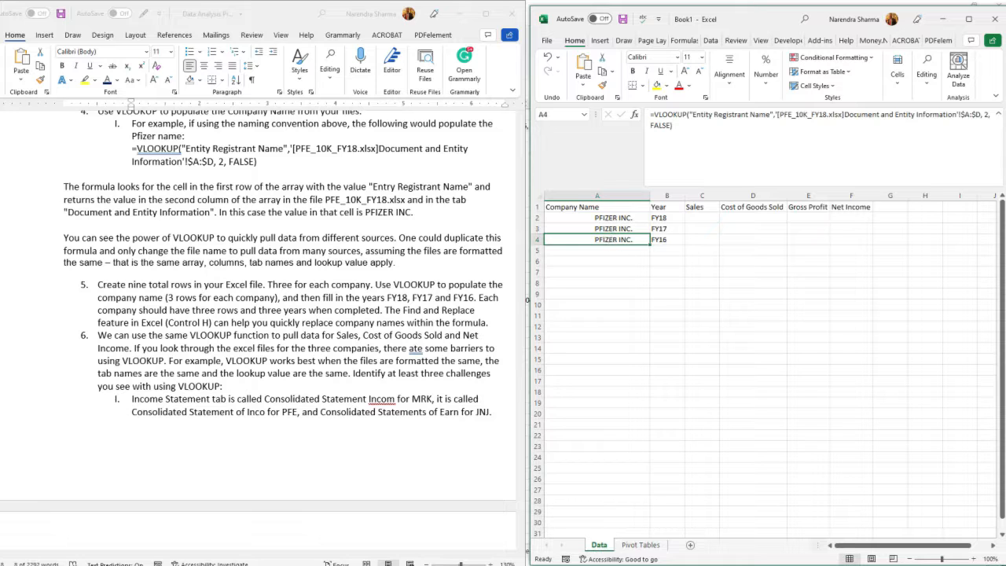
{"action": "left_click", "coordinate": [782, 115]}
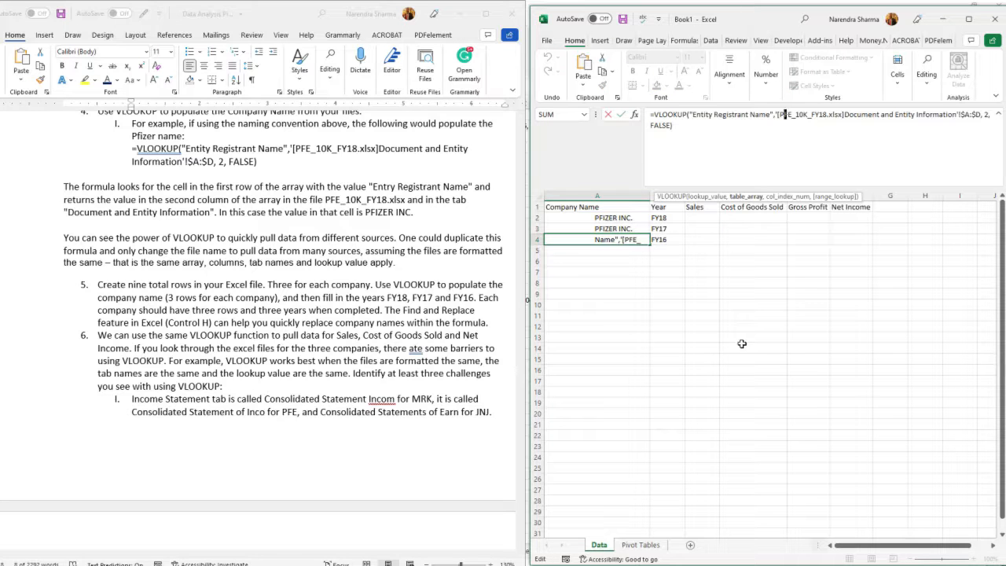
{"action": "key", "text": "Escape"}
{"action": "left_click", "coordinate": [713, 335]}
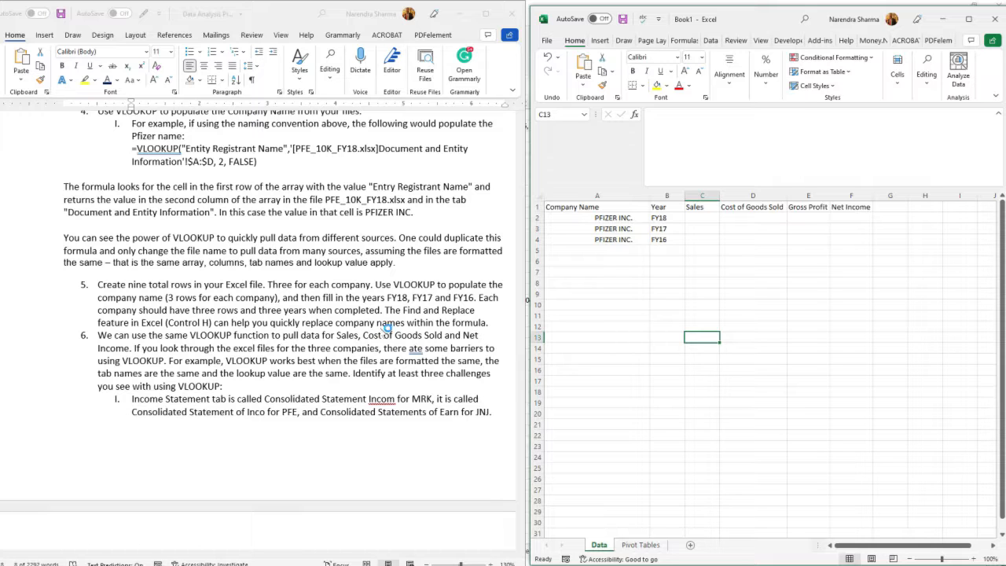
- Set up a find and replace of PFE with MRK from cell A2, and close it without replacing anything
{"action": "scroll", "coordinate": [281, 348], "scroll_direction": "down", "scroll_amount": 1}
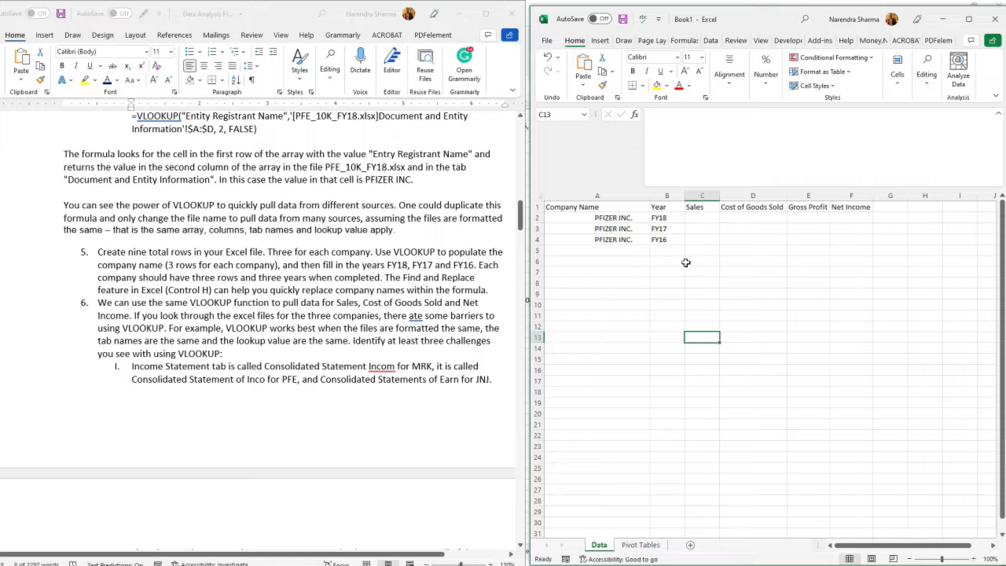
{"action": "left_click", "coordinate": [615, 220]}
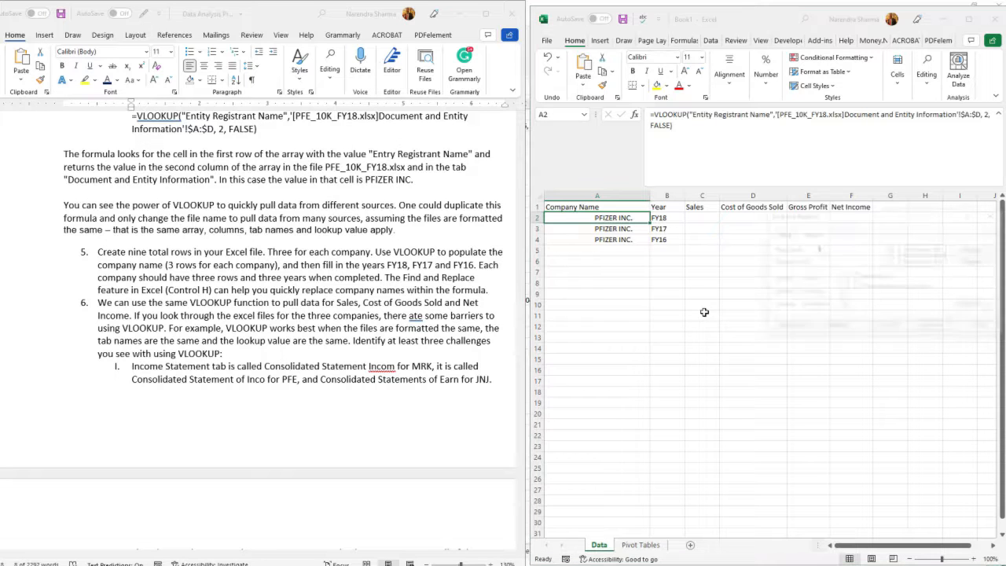
{"action": "key", "text": "ctrl+h"}
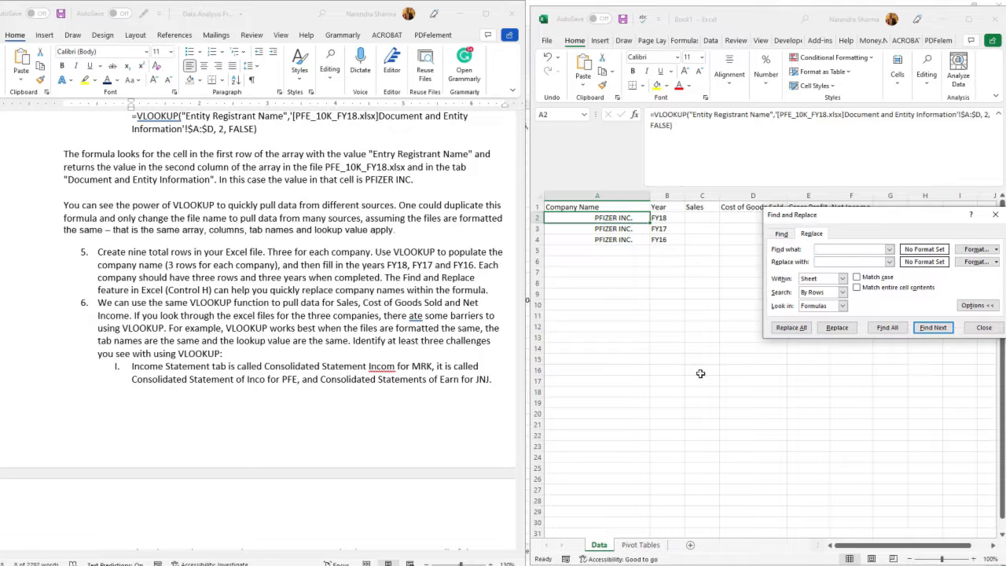
{"action": "type", "text": "PFE"}
{"action": "type", "text": "MRK"}
{"action": "left_click", "coordinate": [984, 328]}
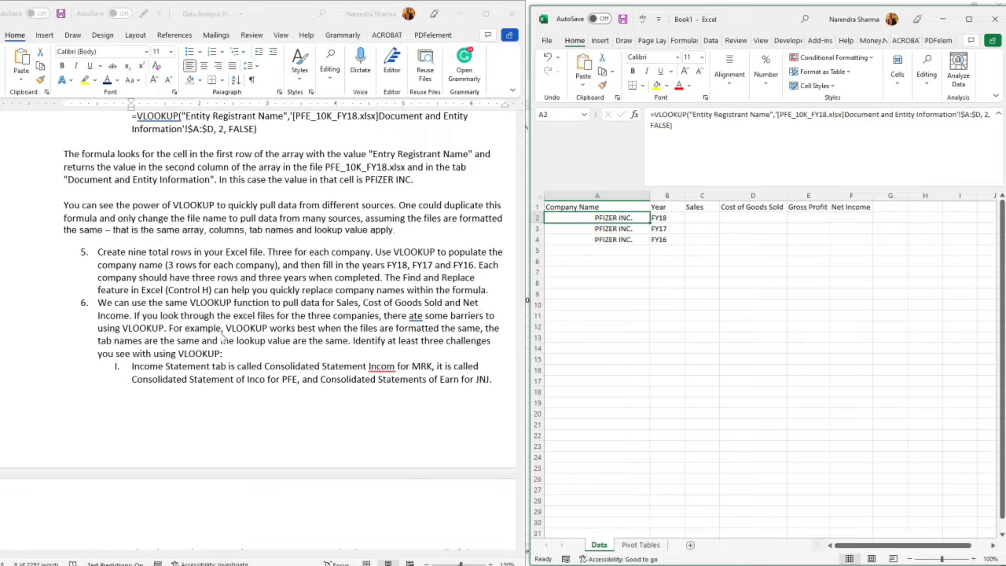
- Correct the misspelled word "ate" to "are" in step 6 of the instructions document
{"action": "scroll", "coordinate": [342, 390], "scroll_direction": "down", "scroll_amount": 1}
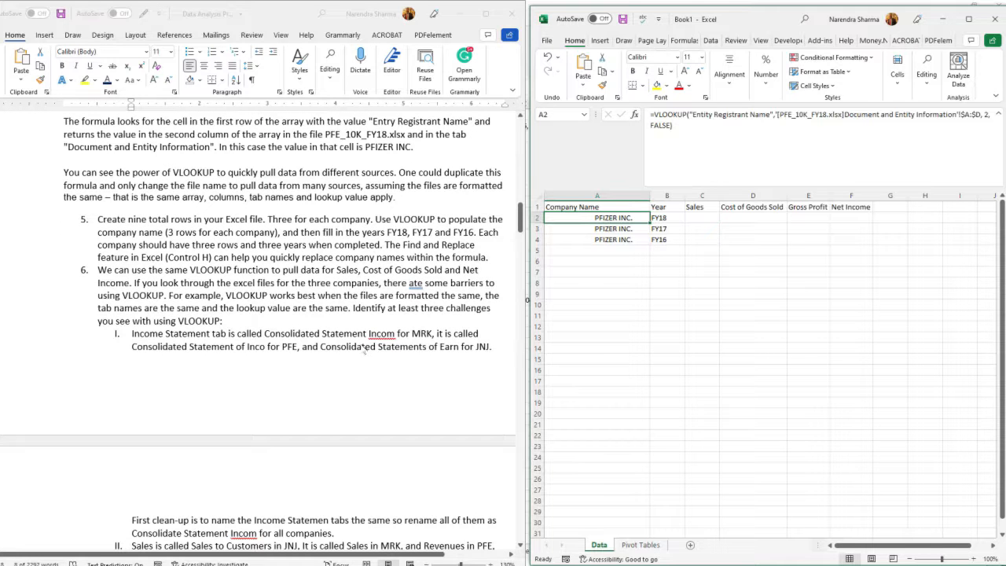
{"action": "left_click", "coordinate": [421, 285]}
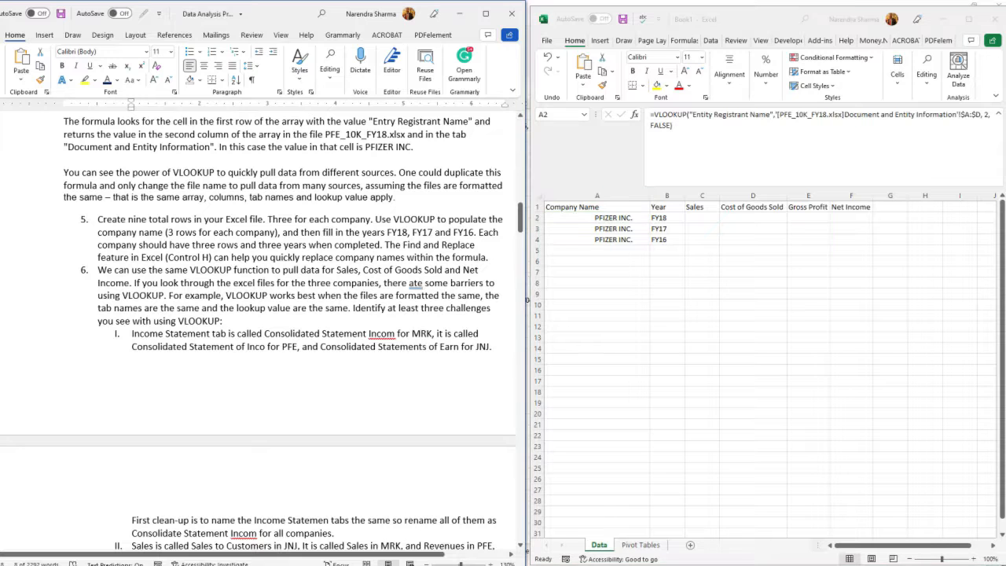
{"action": "right_click", "coordinate": [417, 283]}
{"action": "left_click", "coordinate": [410, 320]}
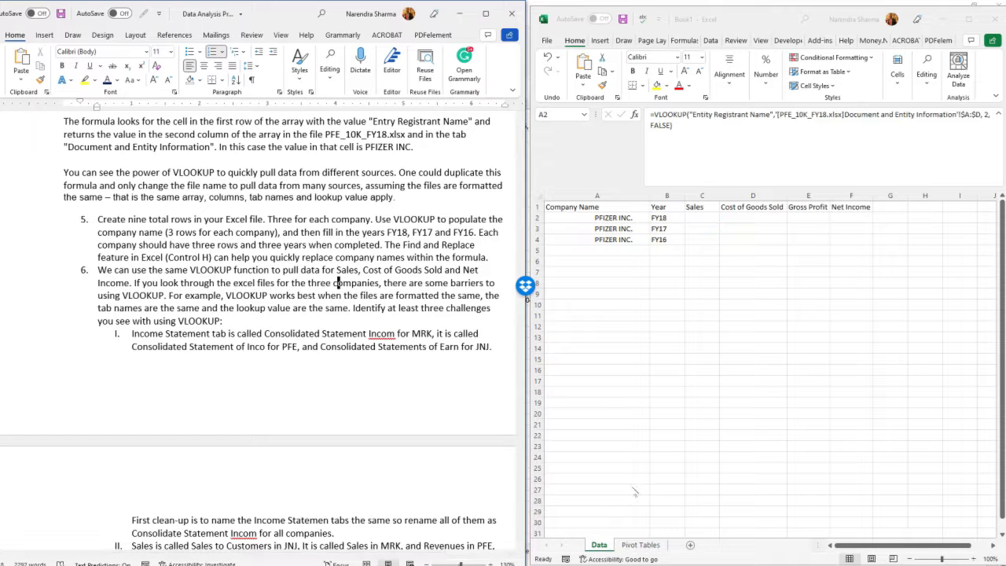
- Switch to the PFE_10K_FY18 workbook and arrange its window to show the names of its Consolidated Statements sheets
{"action": "left_click", "coordinate": [540, 564]}
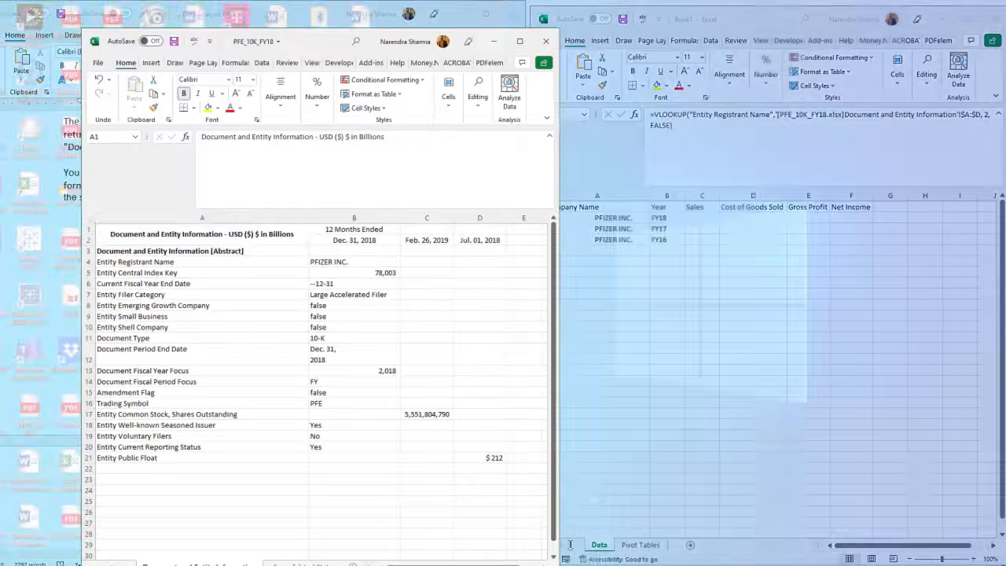
{"action": "left_click", "coordinate": [571, 530]}
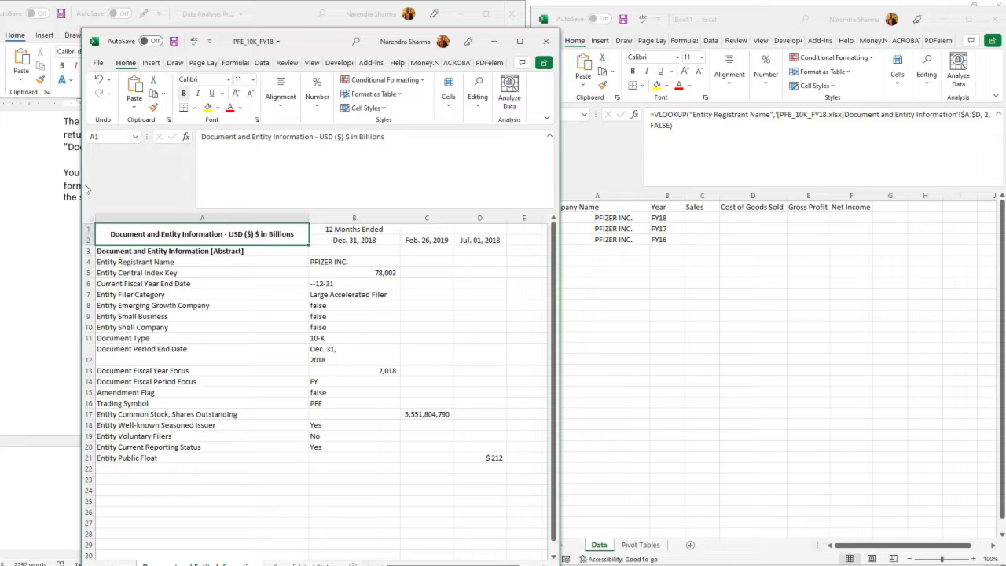
{"action": "left_click_drag", "start_coordinate": [79, 189], "coordinate": [0, 188]}
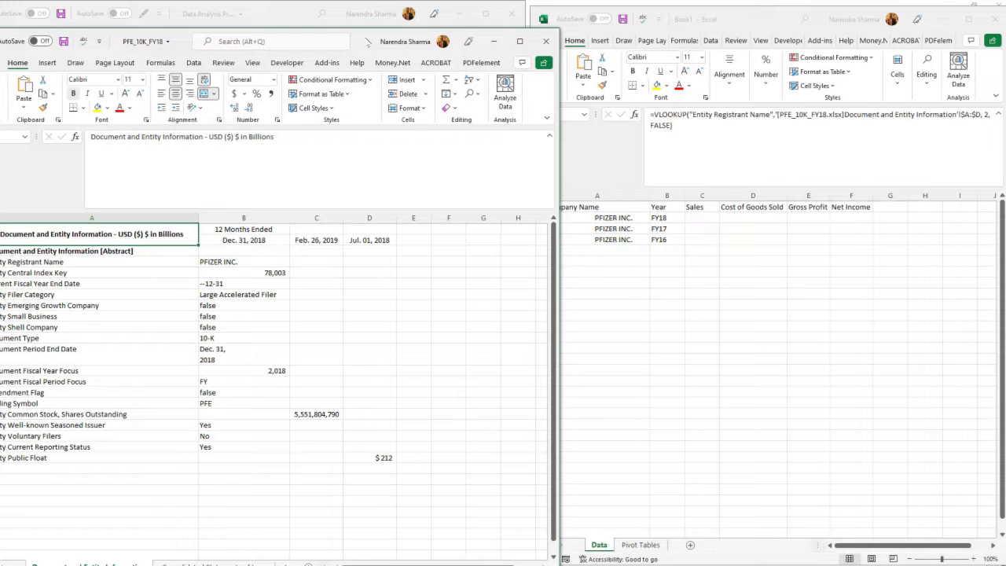
{"action": "left_click_drag", "start_coordinate": [364, 41], "coordinate": [364, 19]}
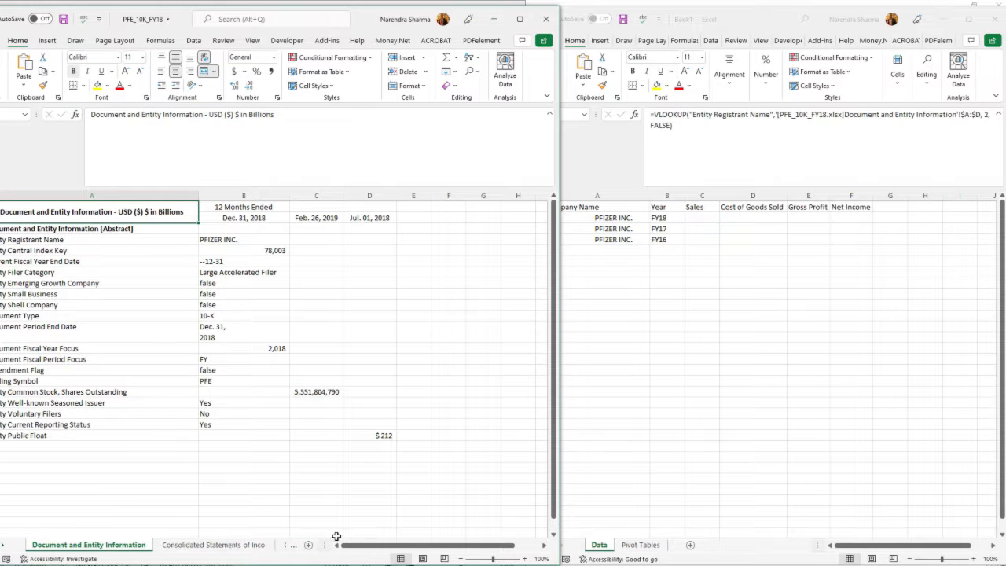
{"action": "left_click_drag", "start_coordinate": [322, 544], "coordinate": [535, 545]}
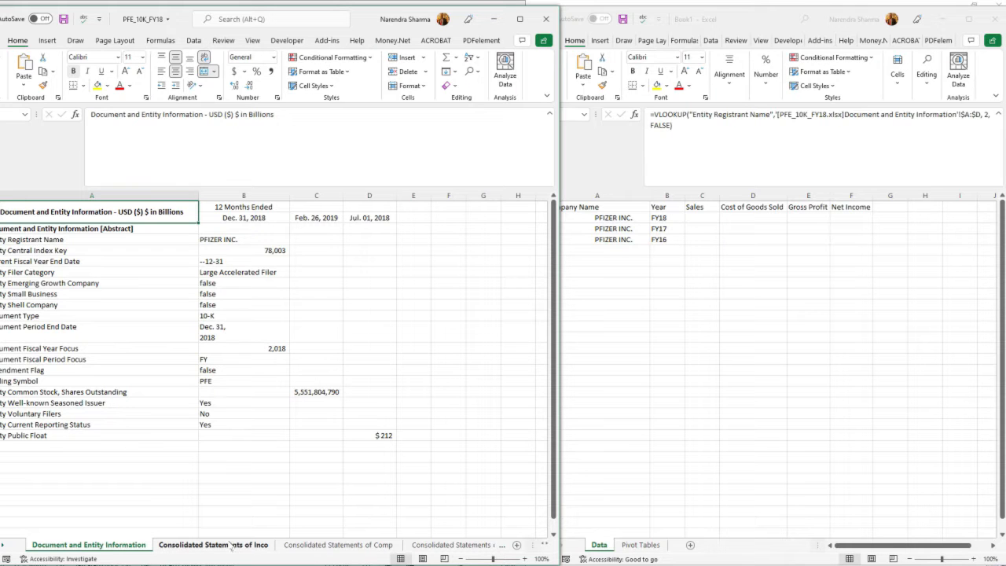
- Switch back to the Word instructions and read the step 6 clean-up list and steps 7 and 8
{"action": "left_click", "coordinate": [649, 446]}
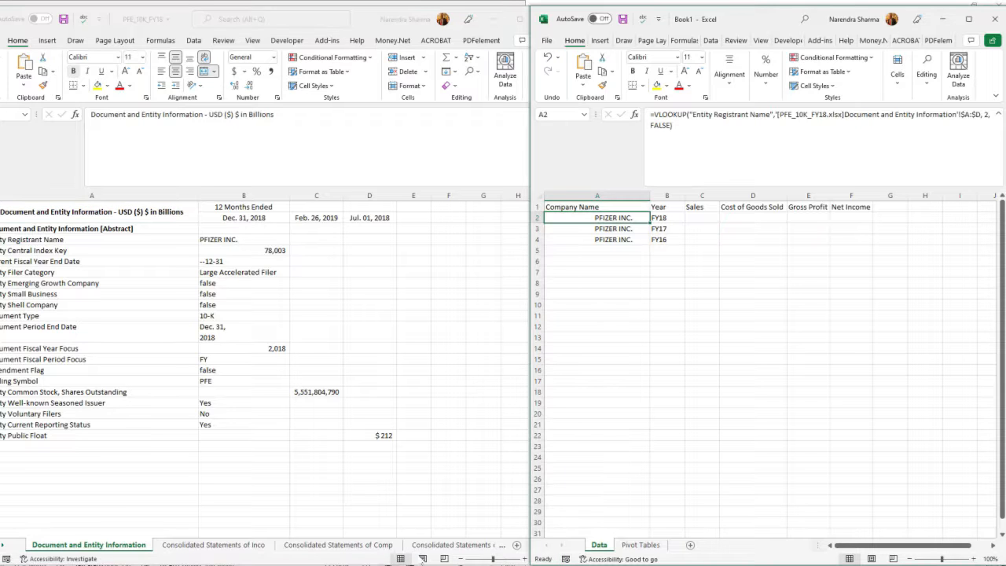
{"action": "left_click", "coordinate": [300, 565]}
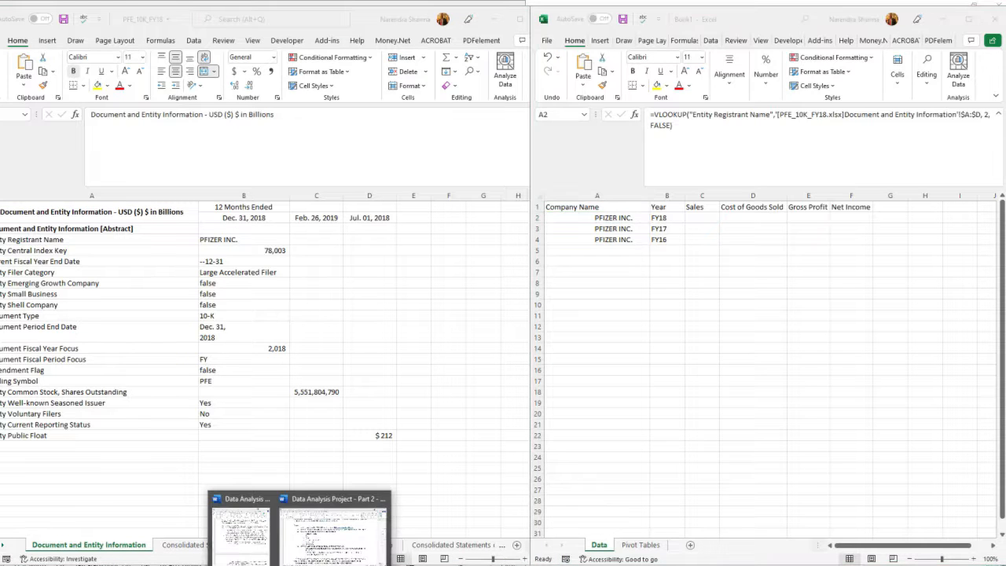
{"action": "left_click", "coordinate": [239, 531]}
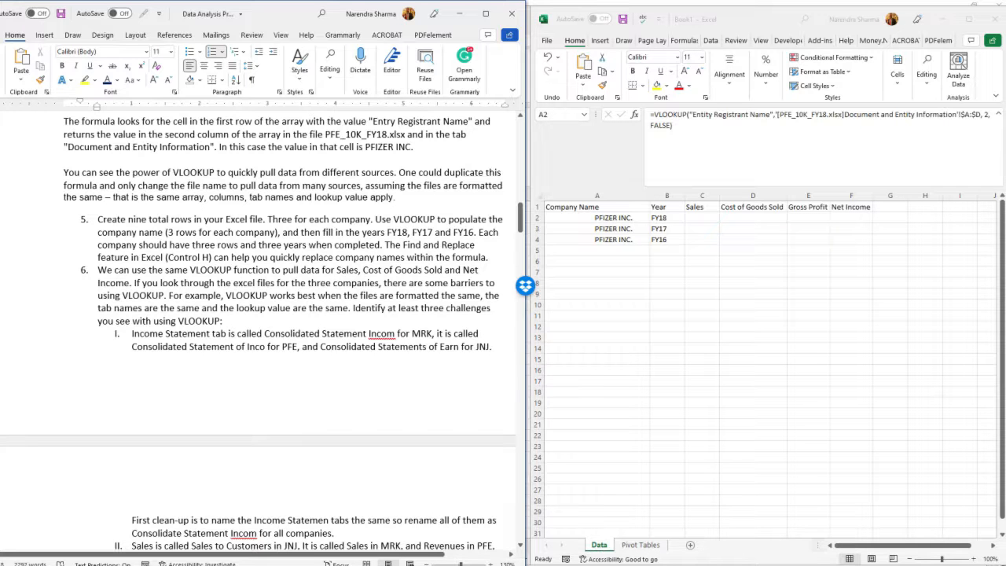
{"action": "scroll", "coordinate": [257, 330], "scroll_direction": "down", "scroll_amount": 3}
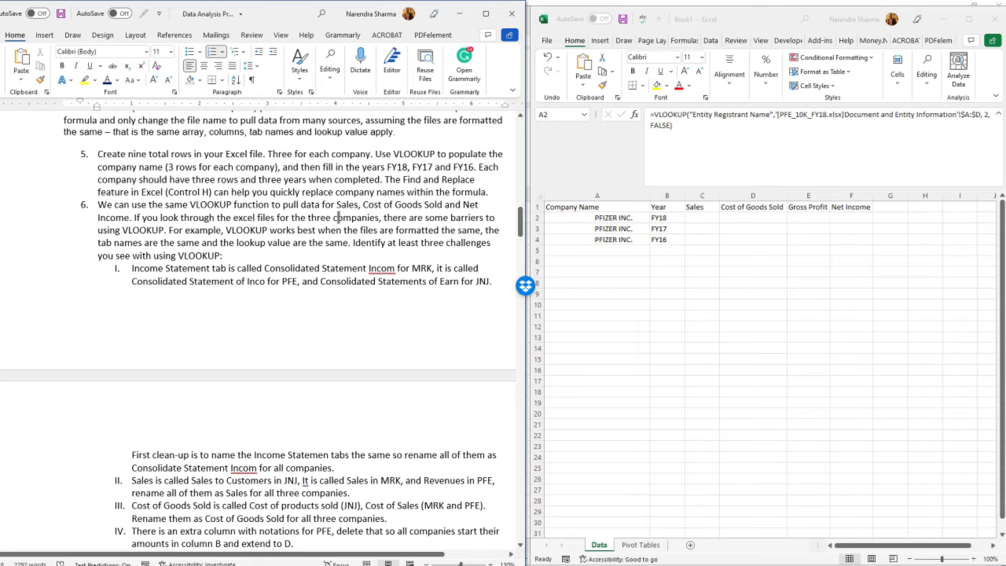
{"action": "scroll", "coordinate": [339, 194], "scroll_direction": "down", "scroll_amount": 5}
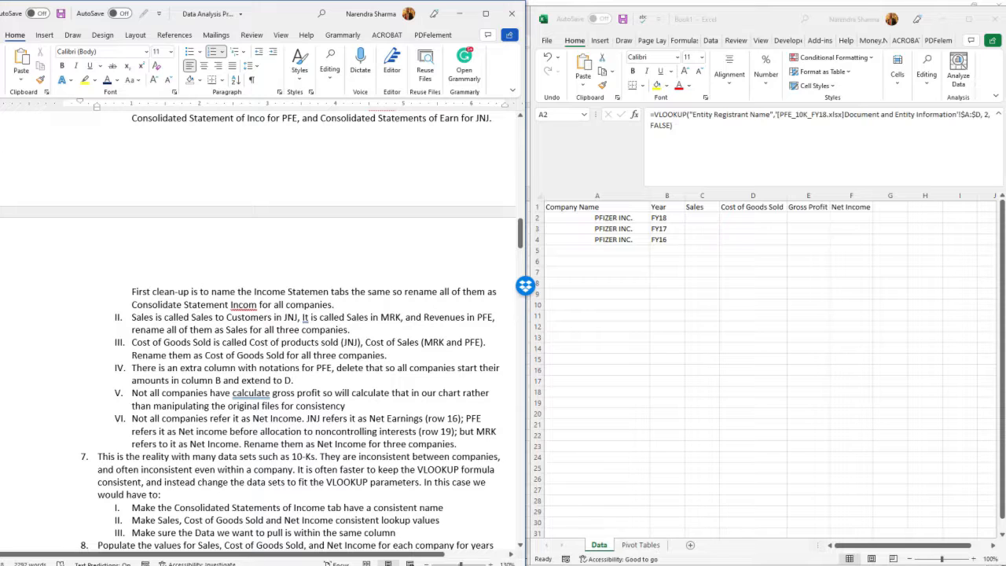
{"action": "scroll", "coordinate": [299, 330], "scroll_direction": "down", "scroll_amount": 3}
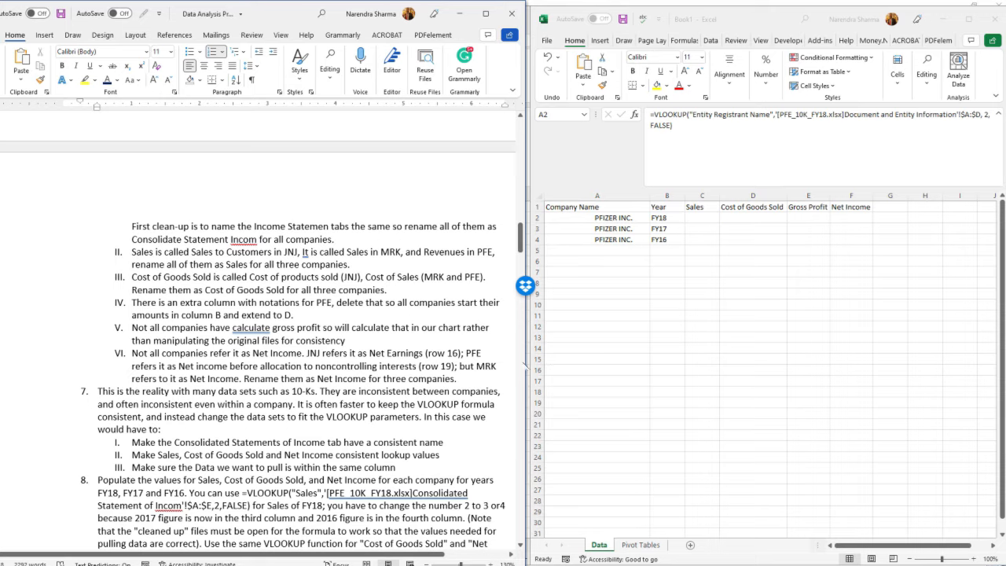
- Enter the Gross Profit formula =C2-D2 in cell E2 for the Pfizer FY18 row
{"action": "left_click", "coordinate": [807, 218]}
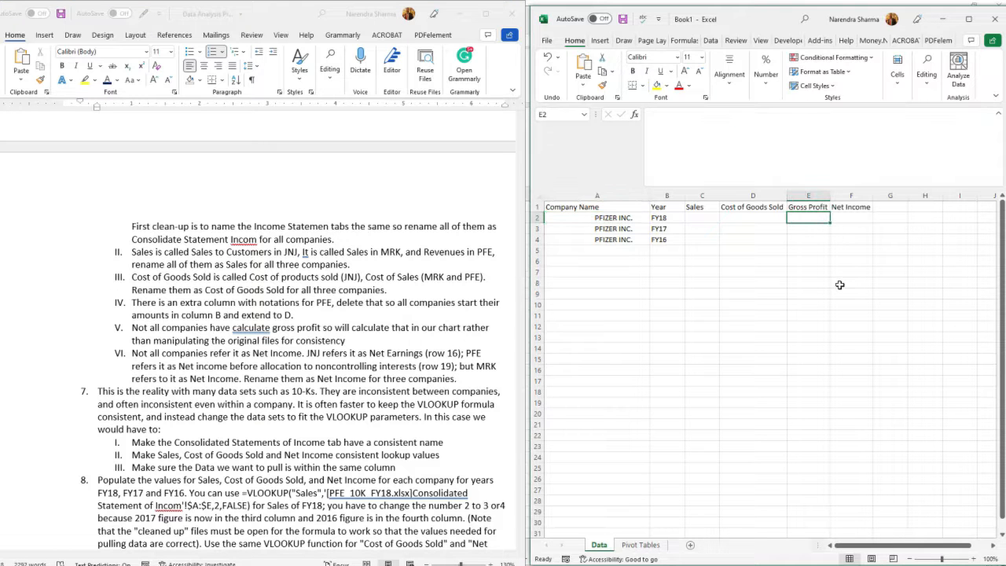
{"action": "type", "text": "="}
{"action": "left_click", "coordinate": [700, 217]}
{"action": "type", "text": "-"}
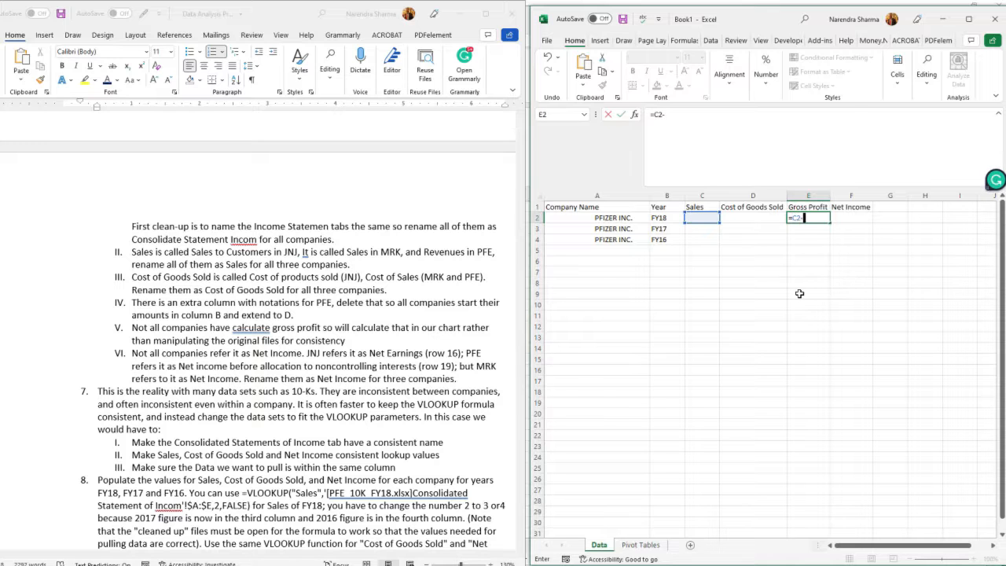
{"action": "left_click", "coordinate": [748, 220]}
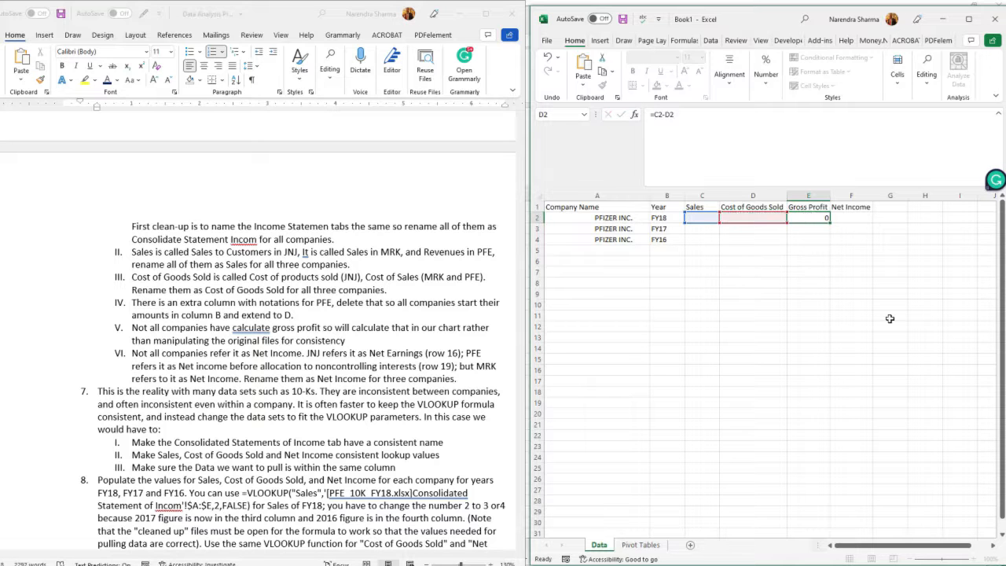
{"action": "key", "text": "Return"}
{"action": "left_click", "coordinate": [847, 283]}
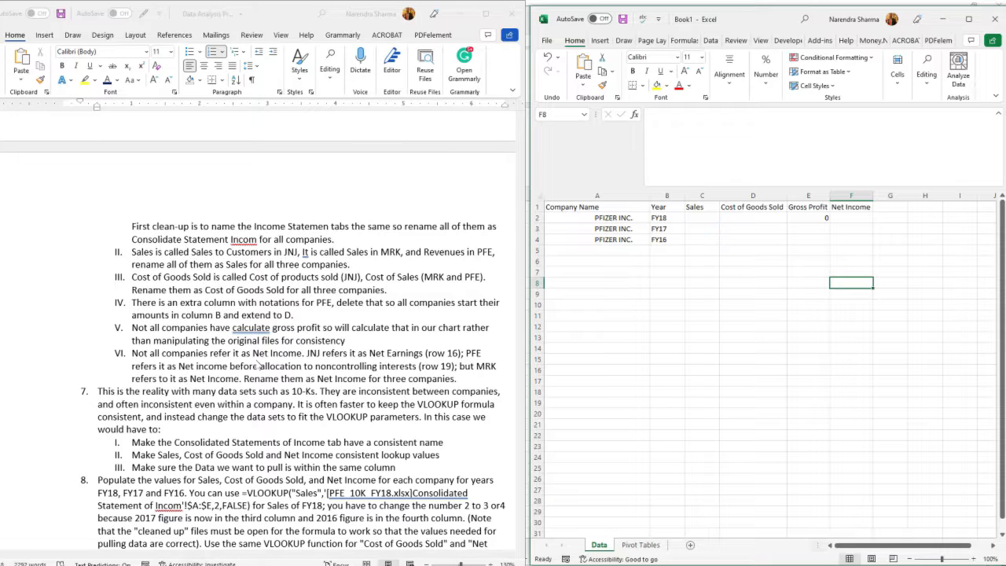
{"action": "scroll", "coordinate": [244, 386], "scroll_direction": "down", "scroll_amount": 1}
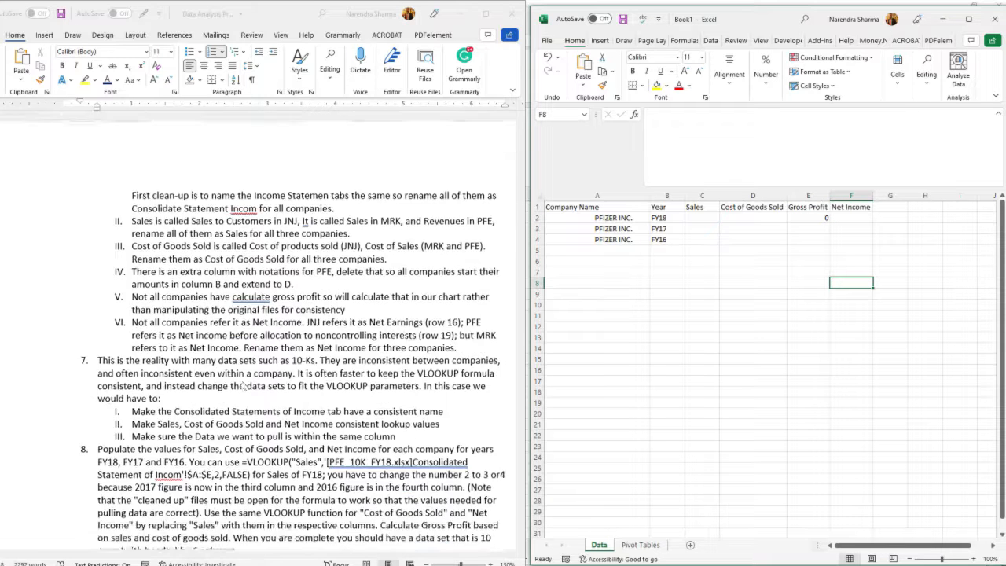
- Read steps 7 and 8, the Required note and the start of Part 2, and check the empty company rows on the Data sheet
{"action": "scroll", "coordinate": [267, 416], "scroll_direction": "down", "scroll_amount": 2}
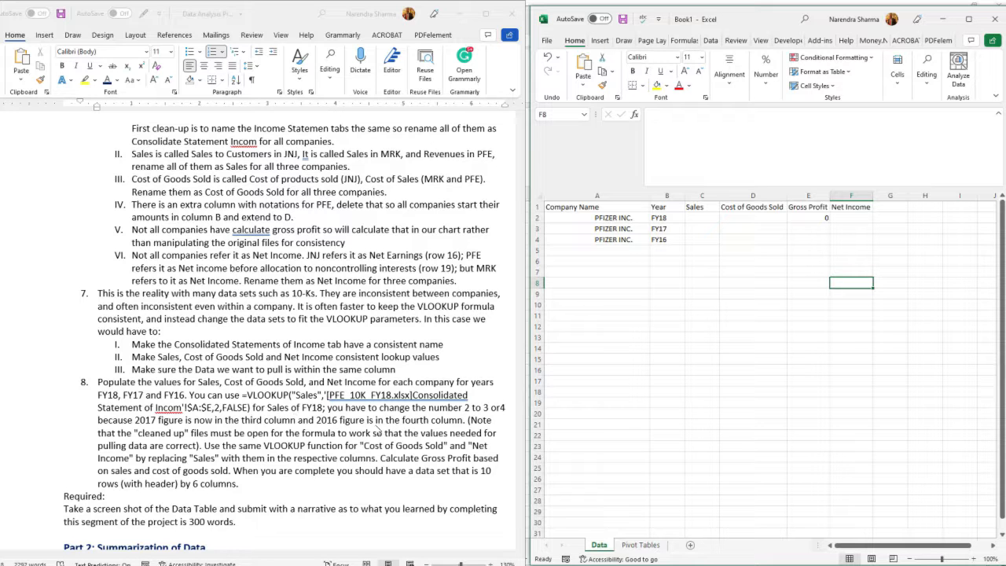
{"action": "scroll", "coordinate": [339, 422], "scroll_direction": "down", "scroll_amount": 2}
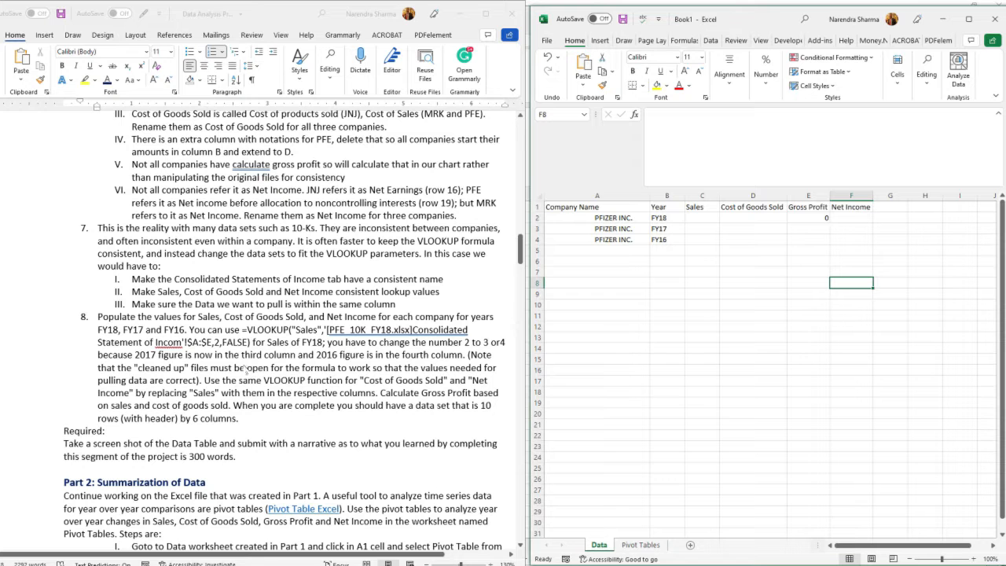
{"action": "scroll", "coordinate": [257, 364], "scroll_direction": "down", "scroll_amount": 1}
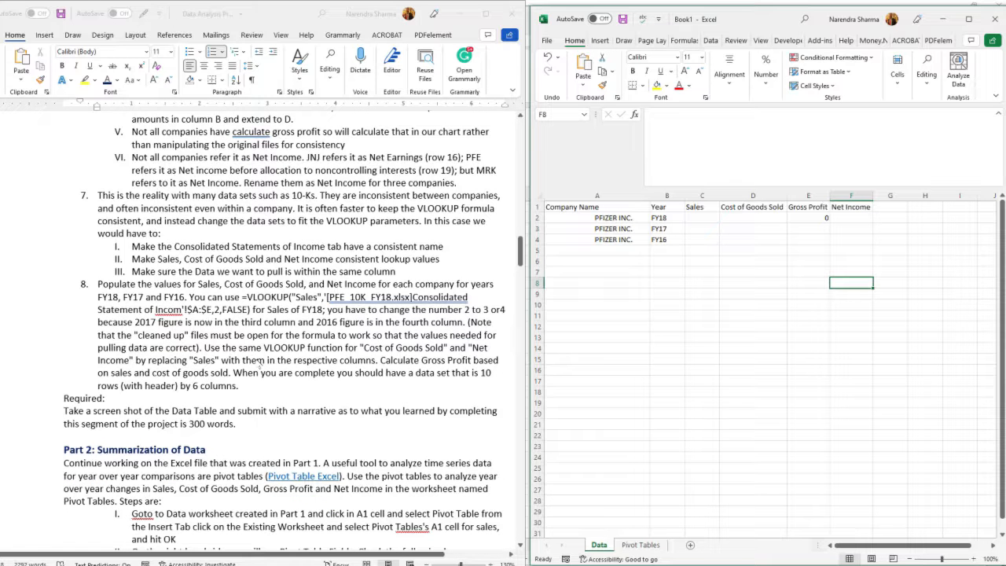
{"action": "scroll", "coordinate": [259, 363], "scroll_direction": "down", "scroll_amount": 1}
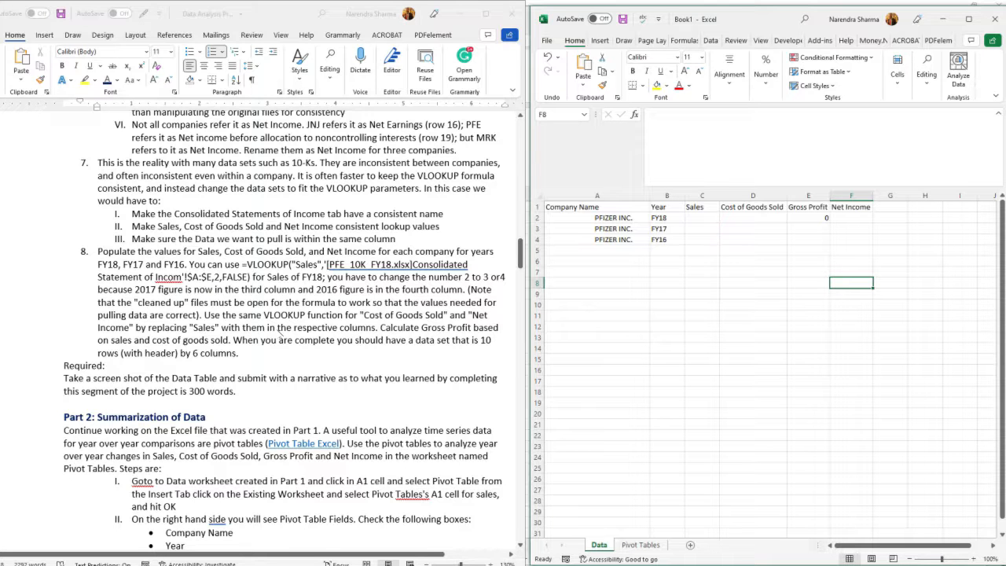
{"action": "scroll", "coordinate": [293, 335], "scroll_direction": "down", "scroll_amount": 1}
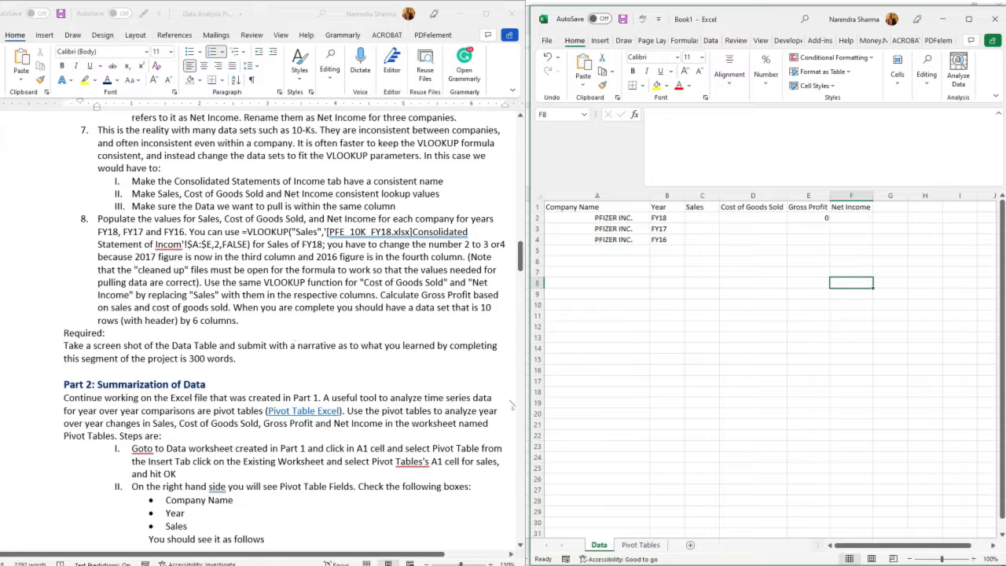
{"action": "left_click", "coordinate": [685, 381]}
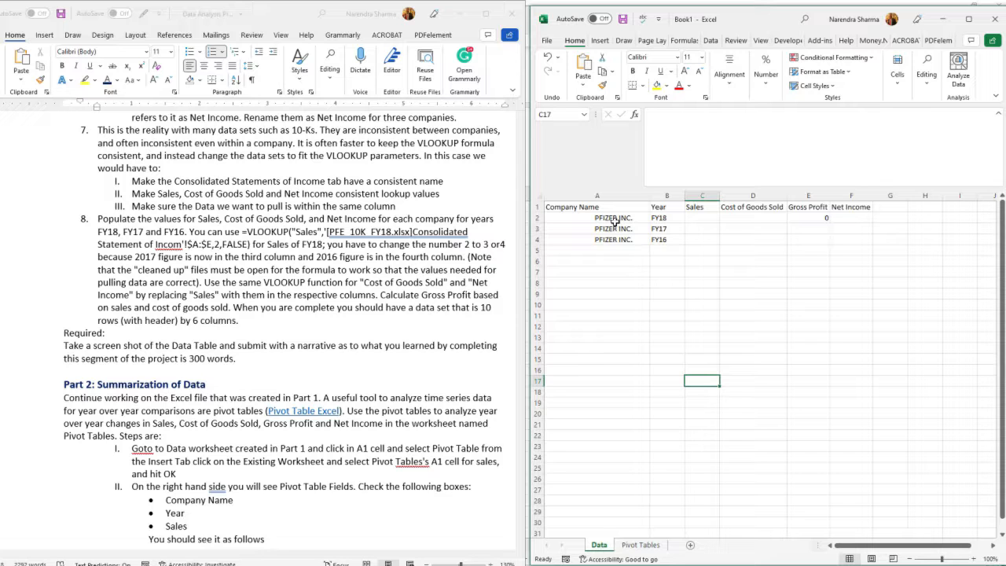
{"action": "left_click_drag", "start_coordinate": [613, 221], "coordinate": [620, 287]}
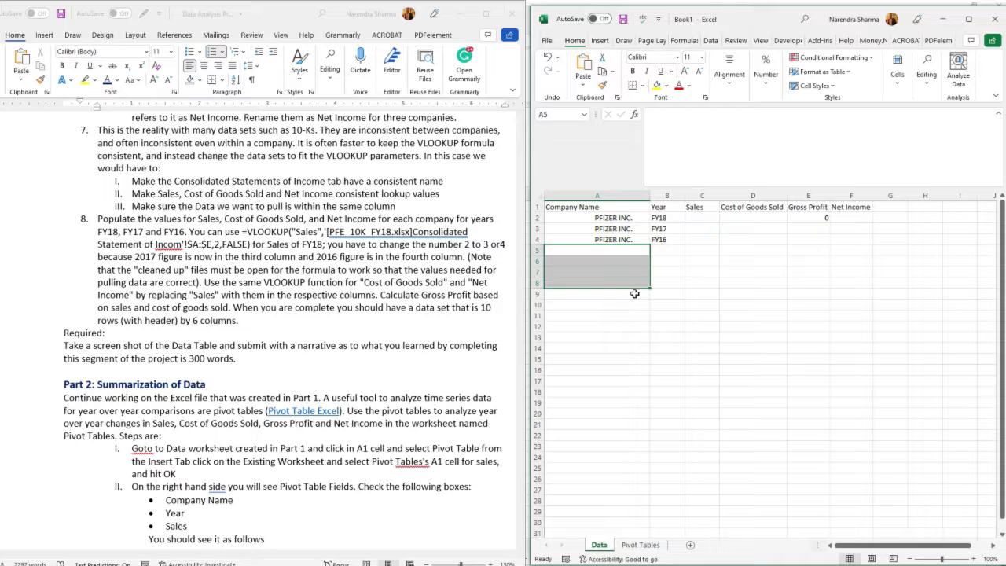
{"action": "left_click", "coordinate": [701, 304]}
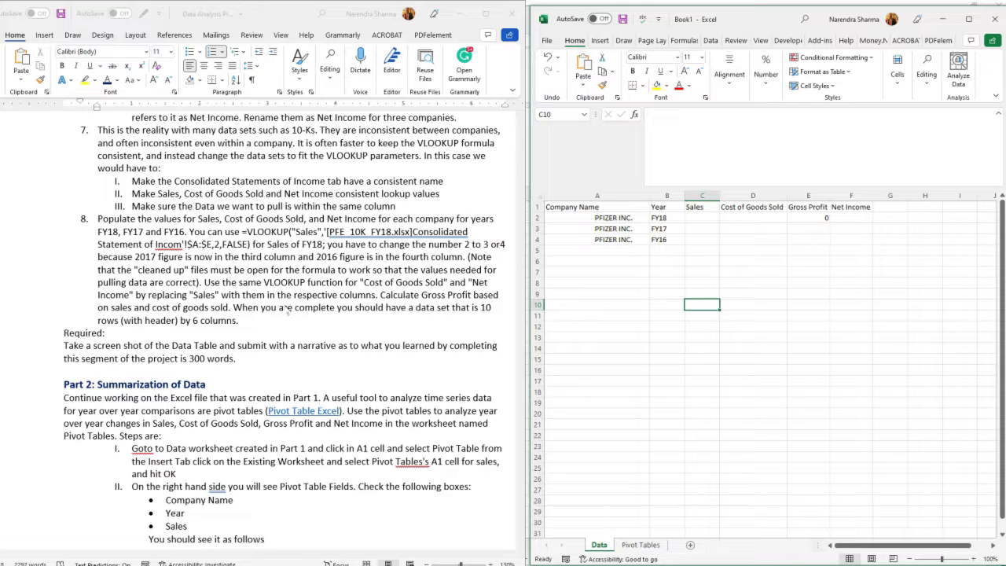
- Return to the Word instructions and review the step 6 clean-up list together with the VLOOKUP guidance in step 8
{"action": "left_click", "coordinate": [288, 309]}
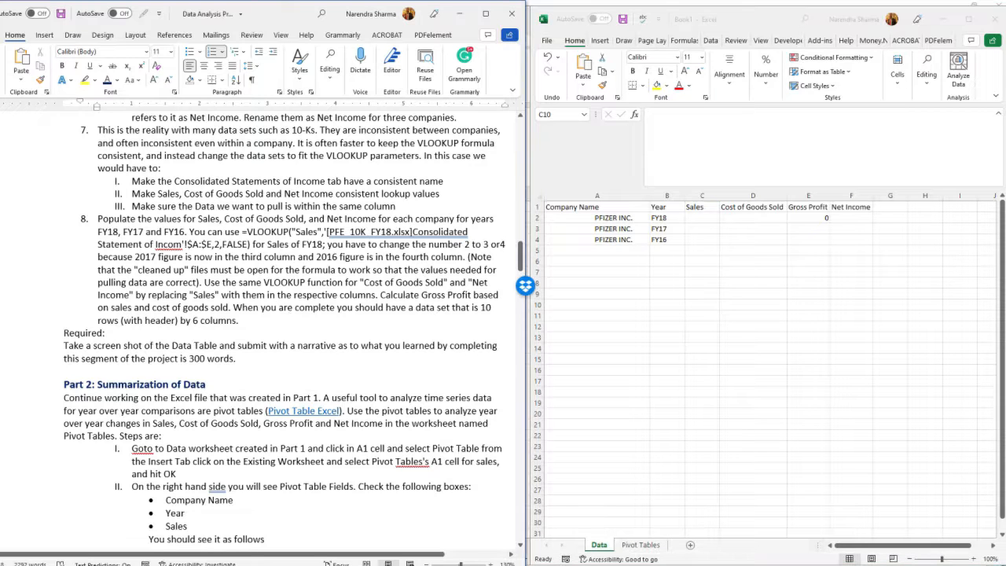
{"action": "scroll", "coordinate": [287, 310], "scroll_direction": "up", "scroll_amount": 4}
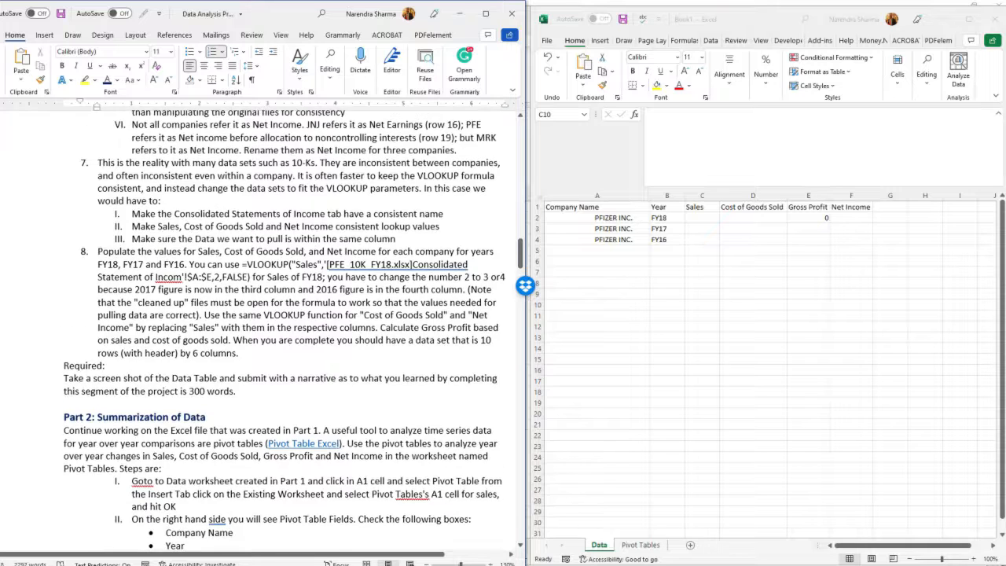
{"action": "scroll", "coordinate": [288, 309], "scroll_direction": "up", "scroll_amount": 2}
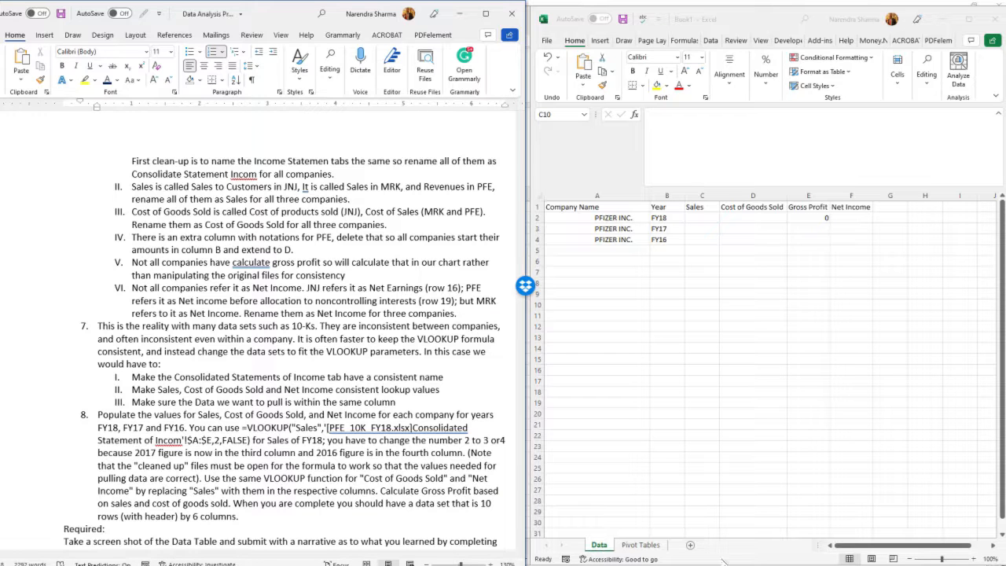
{"action": "left_click", "coordinate": [837, 565]}
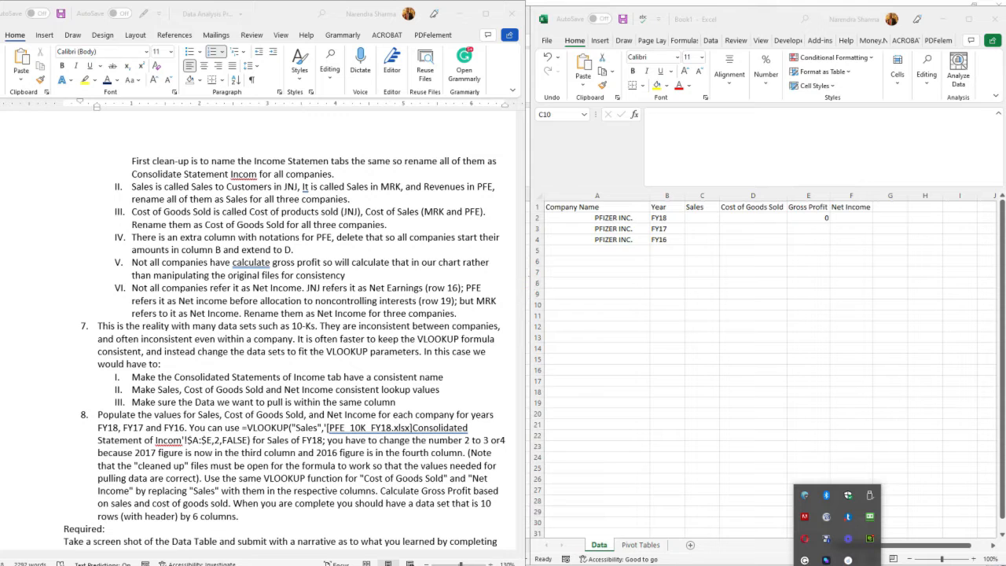